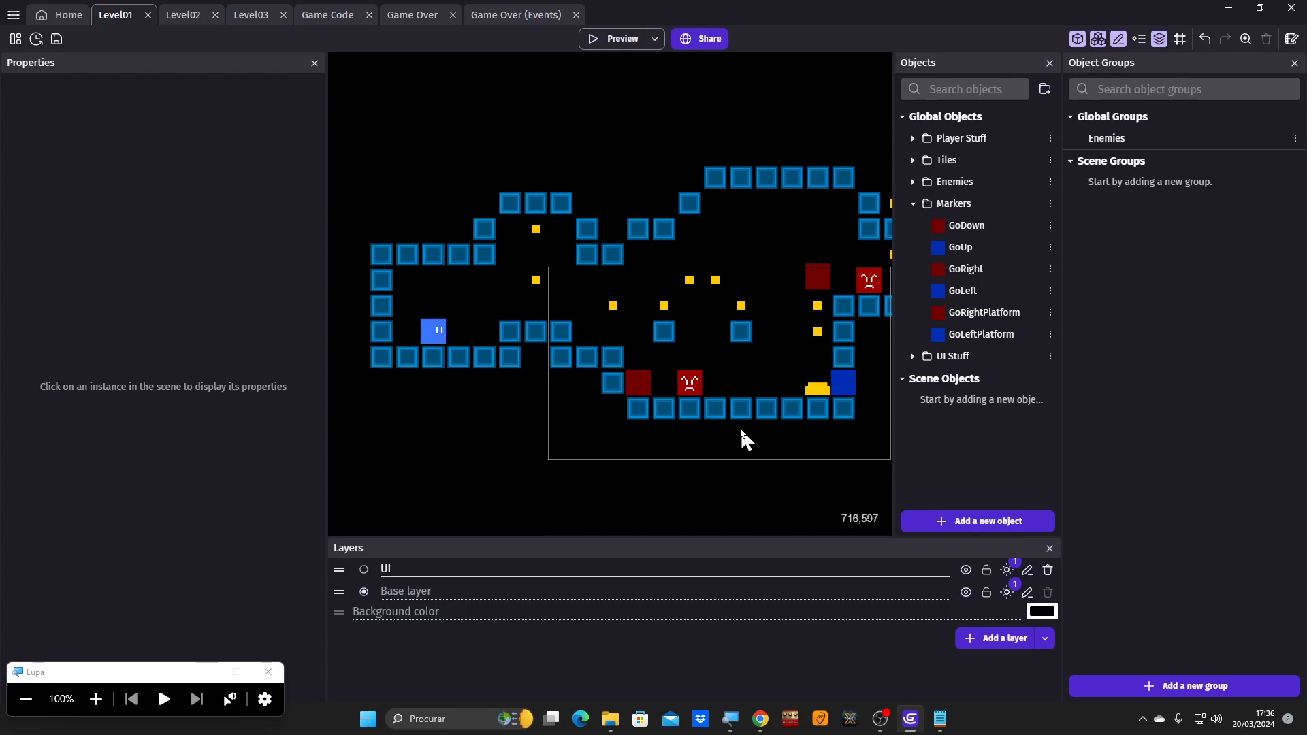
# Move the Player instance in Level01's start area one tile up, above the third floor block.
pyautogui.keyDown('ctrl'); pyautogui.scroll(2, 407, 264); pyautogui.keyUp('ctrl')
pyautogui.keyDown('ctrl'); pyautogui.scroll(3, 409, 287); pyautogui.keyUp('ctrl')
pyautogui.moveTo(461, 388)
pyautogui.mouseDown()
pyautogui.moveTo(463, 351)
pyautogui.moveTo(507, 347)
pyautogui.moveTo(517, 379)
pyautogui.moveTo(479, 376)
pyautogui.mouseUp()
pyautogui.moveTo(514, 333); pyautogui.dragTo(465, 358)
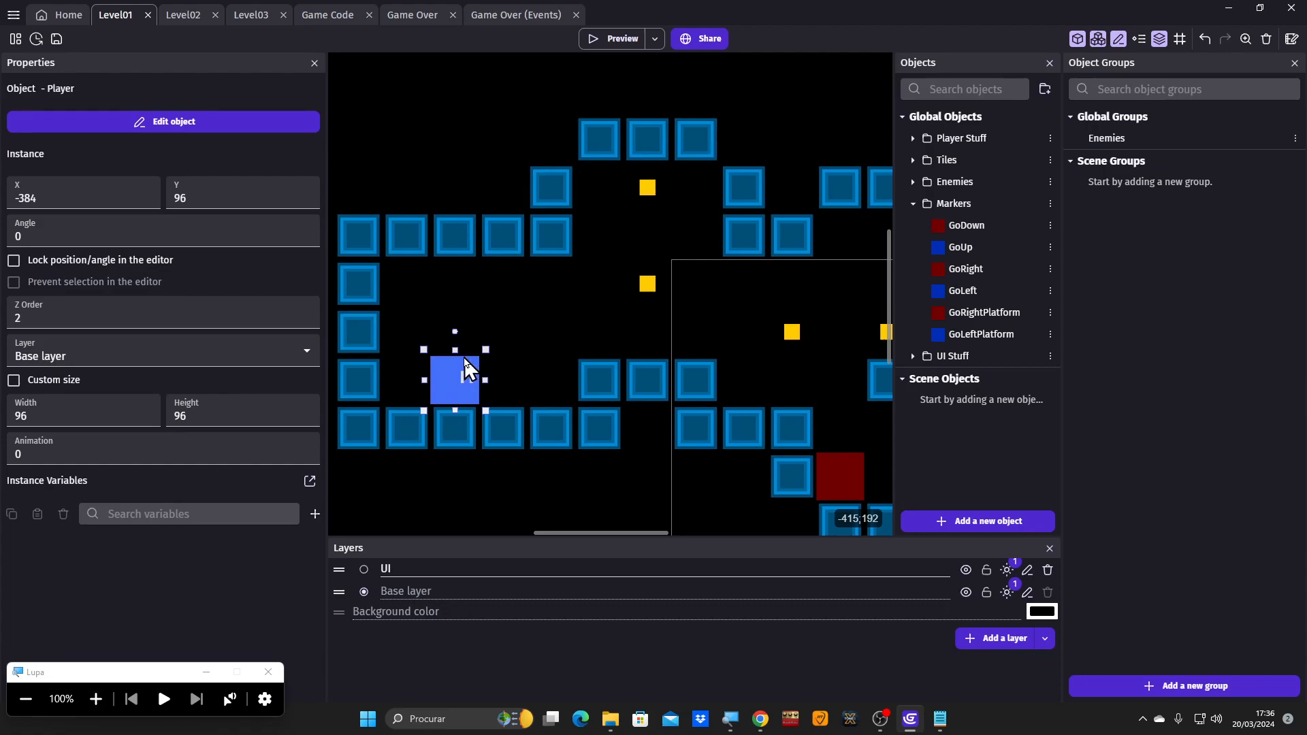
pyautogui.click(531, 350)
pyautogui.keyDown('ctrl'); pyautogui.scroll(3, 482, 388); pyautogui.keyUp('ctrl')
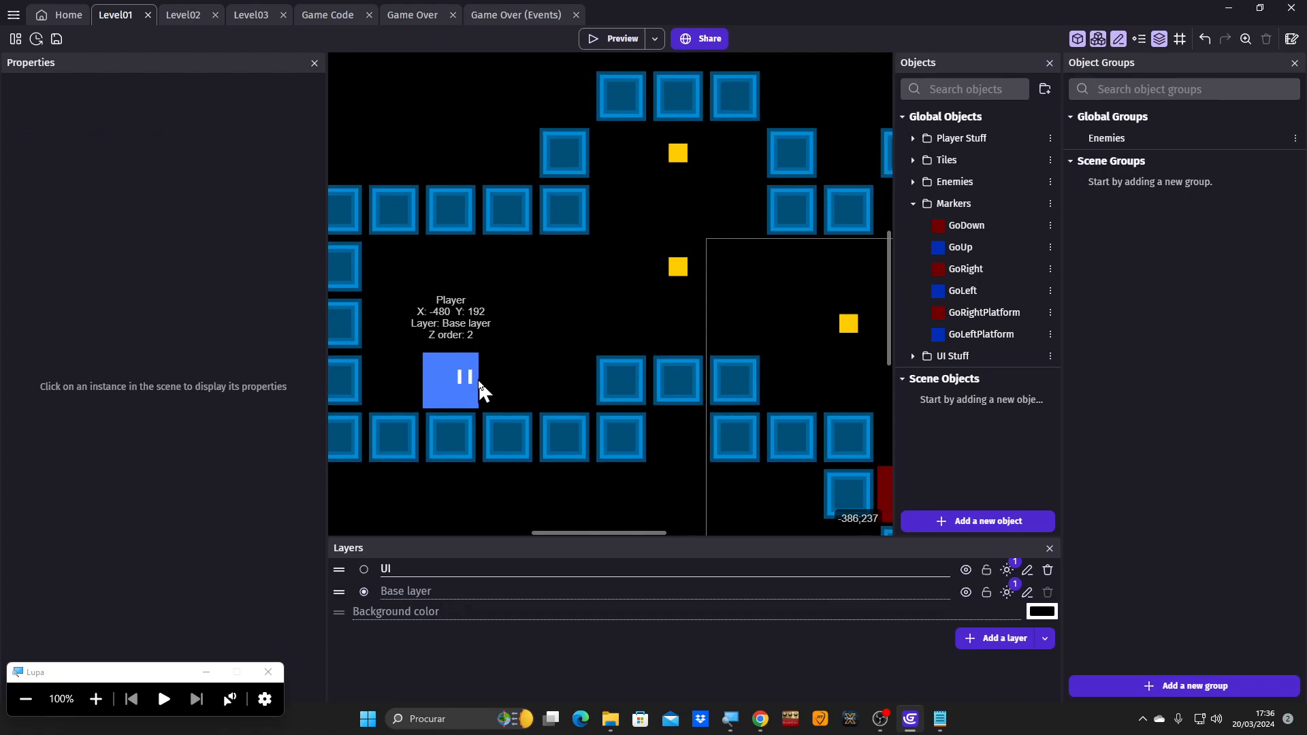
pyautogui.keyDown('ctrl'); pyautogui.scroll(1, 482, 391); pyautogui.keyUp('ctrl')
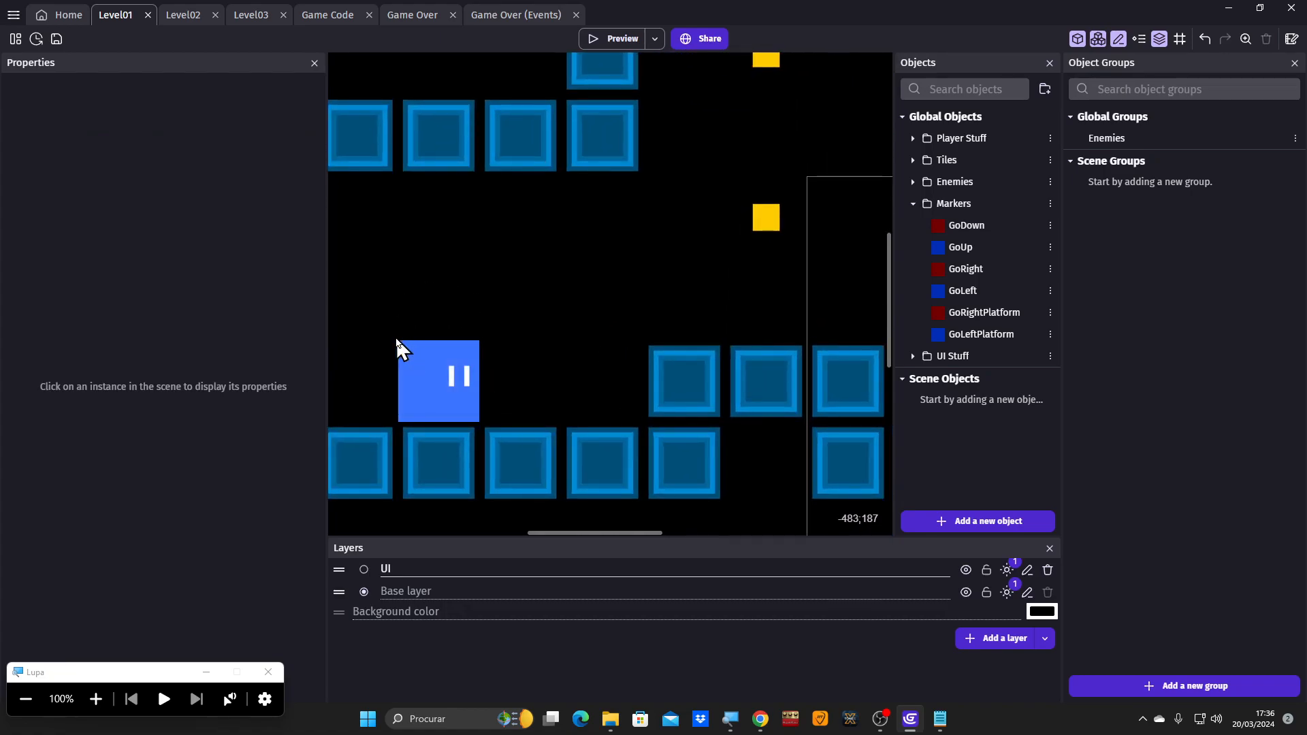
pyautogui.moveTo(422, 361); pyautogui.dragTo(450, 296)
pyautogui.click(529, 295)
pyautogui.scroll(-4, 513, 338)
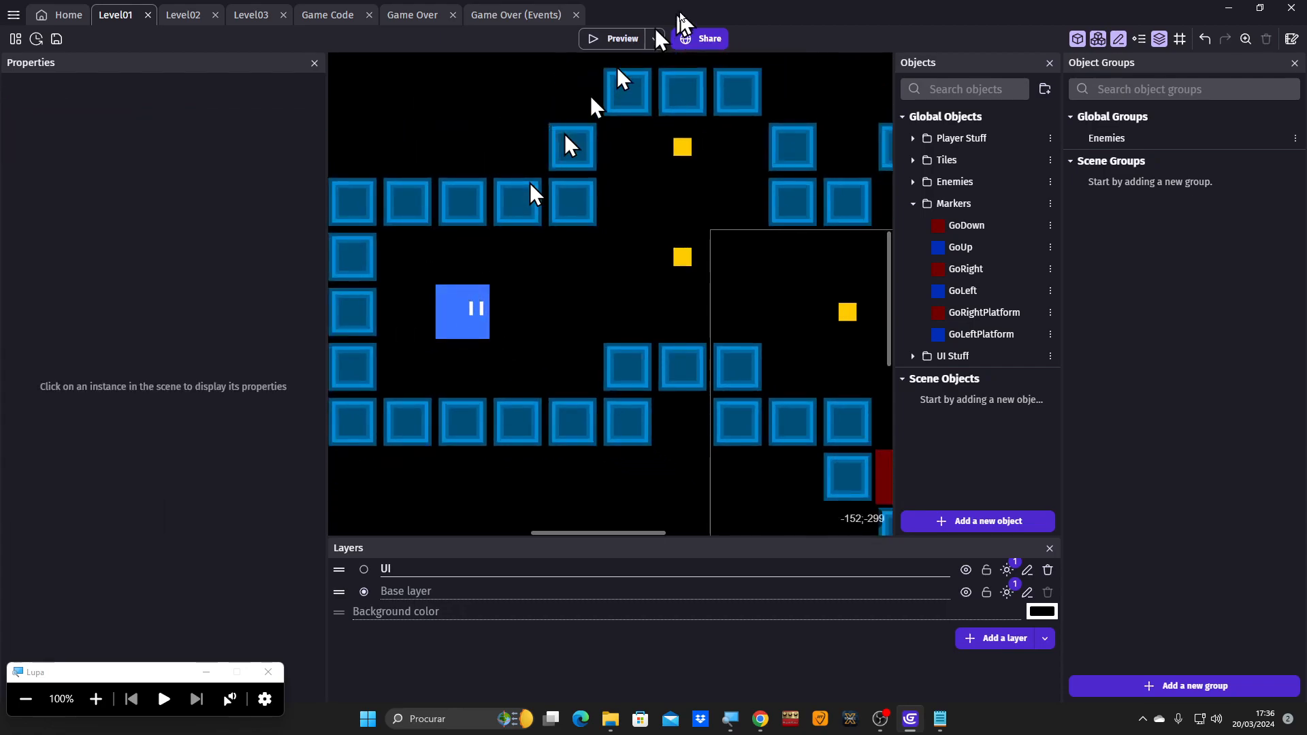
# Preview Level01, steer the player down to the first ground enemy and attack it, and close the preview.
pyautogui.click(621, 43)
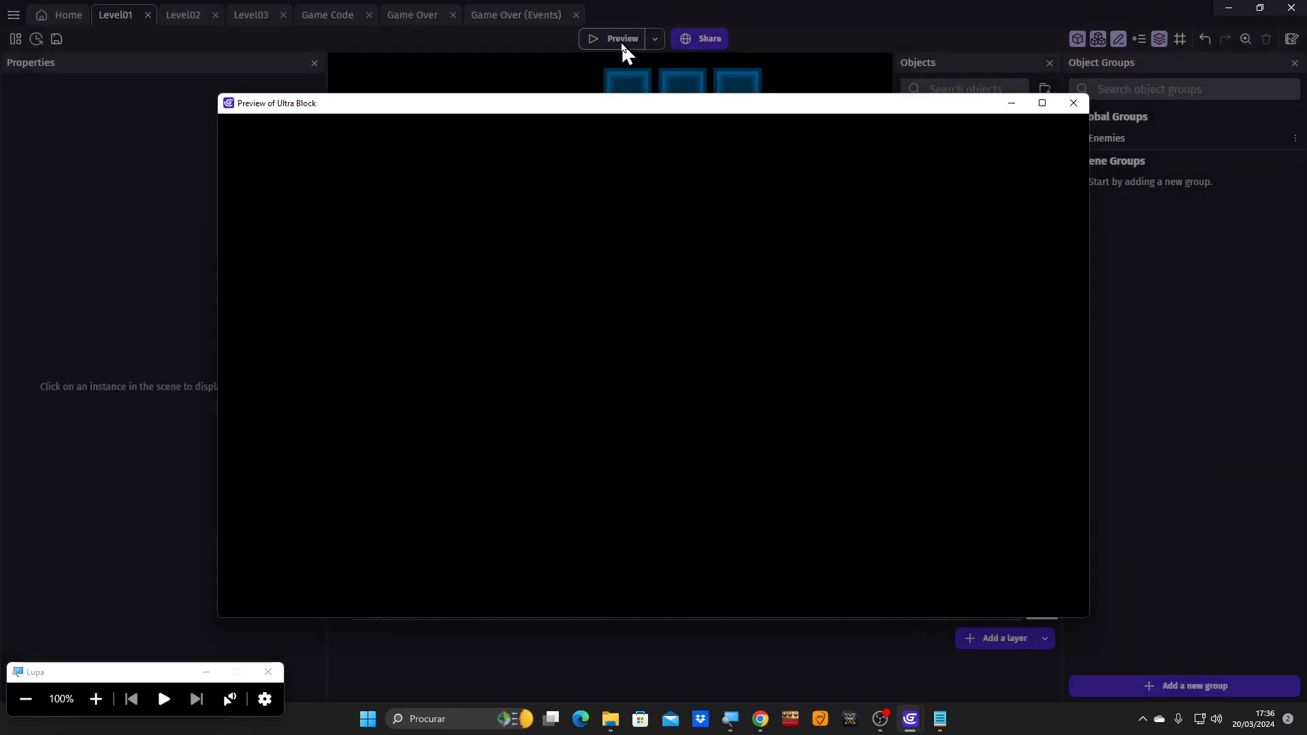
pyautogui.press('Right')
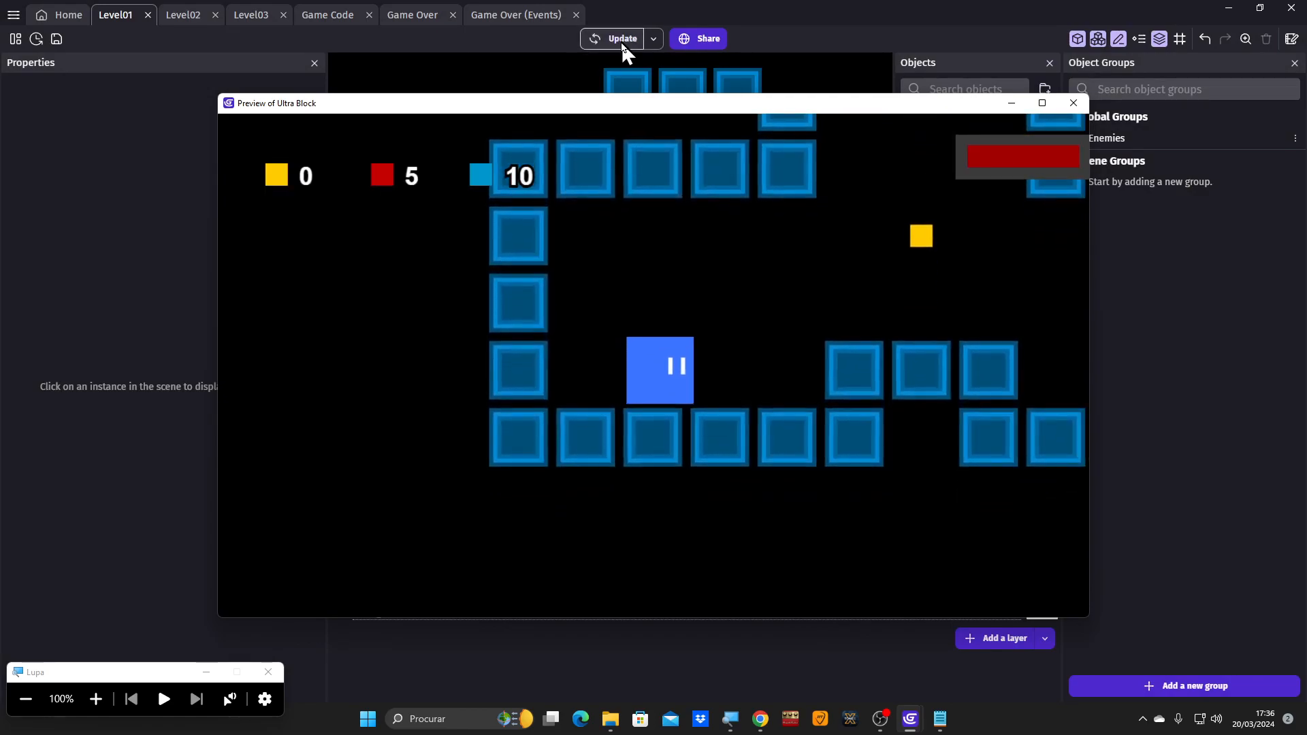
pyautogui.press('space')
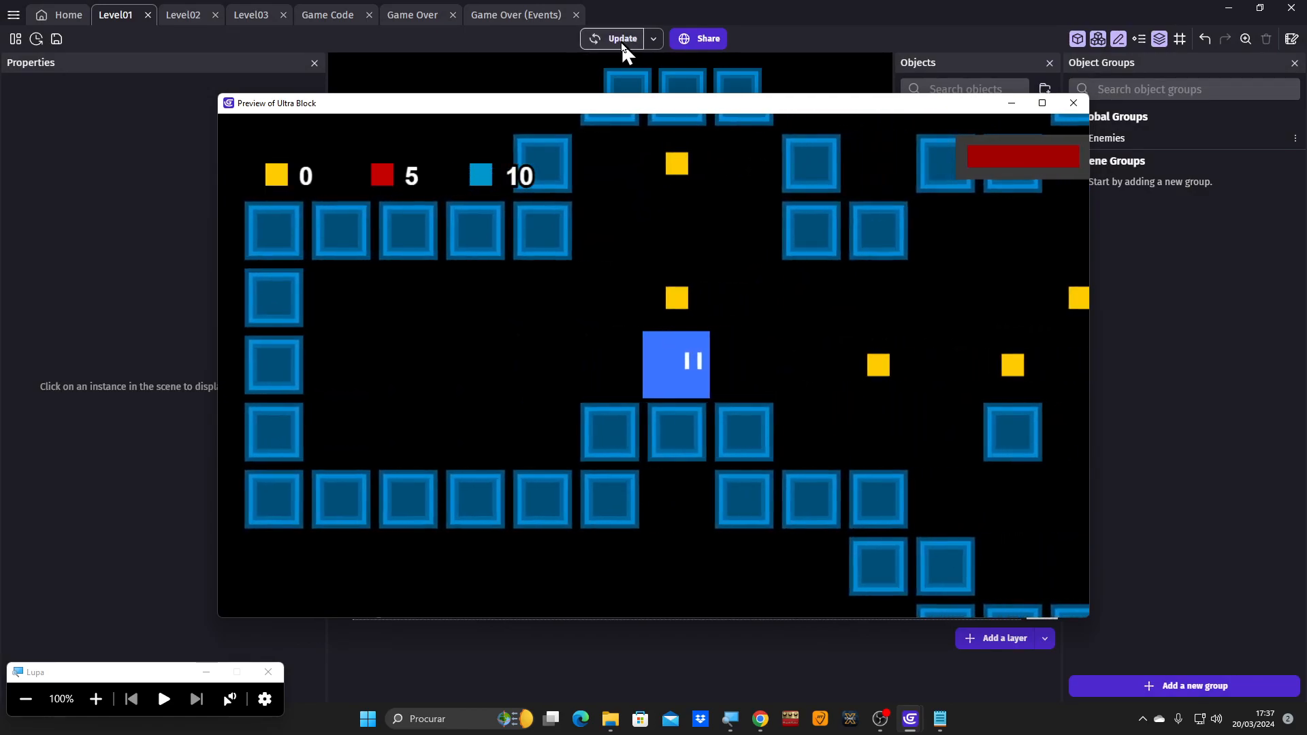
pyautogui.press('x')
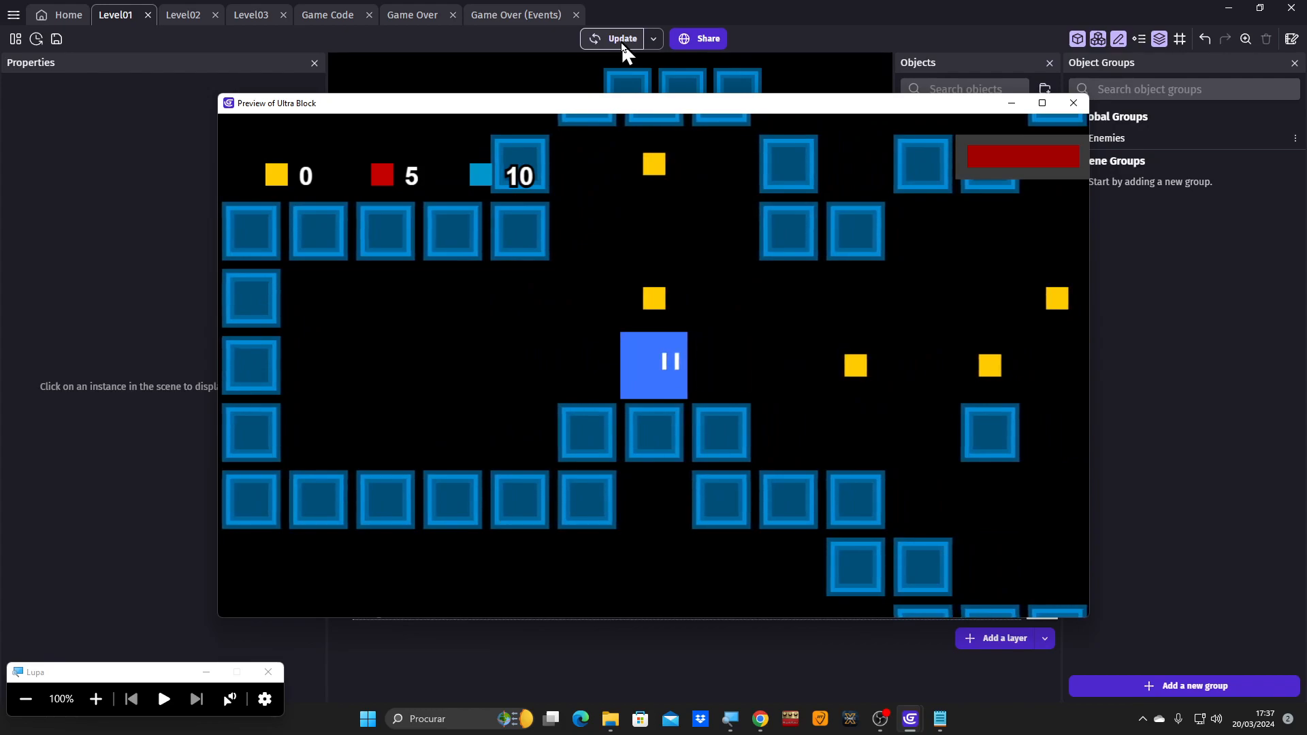
pyautogui.press('Right')
pyautogui.press('Right')
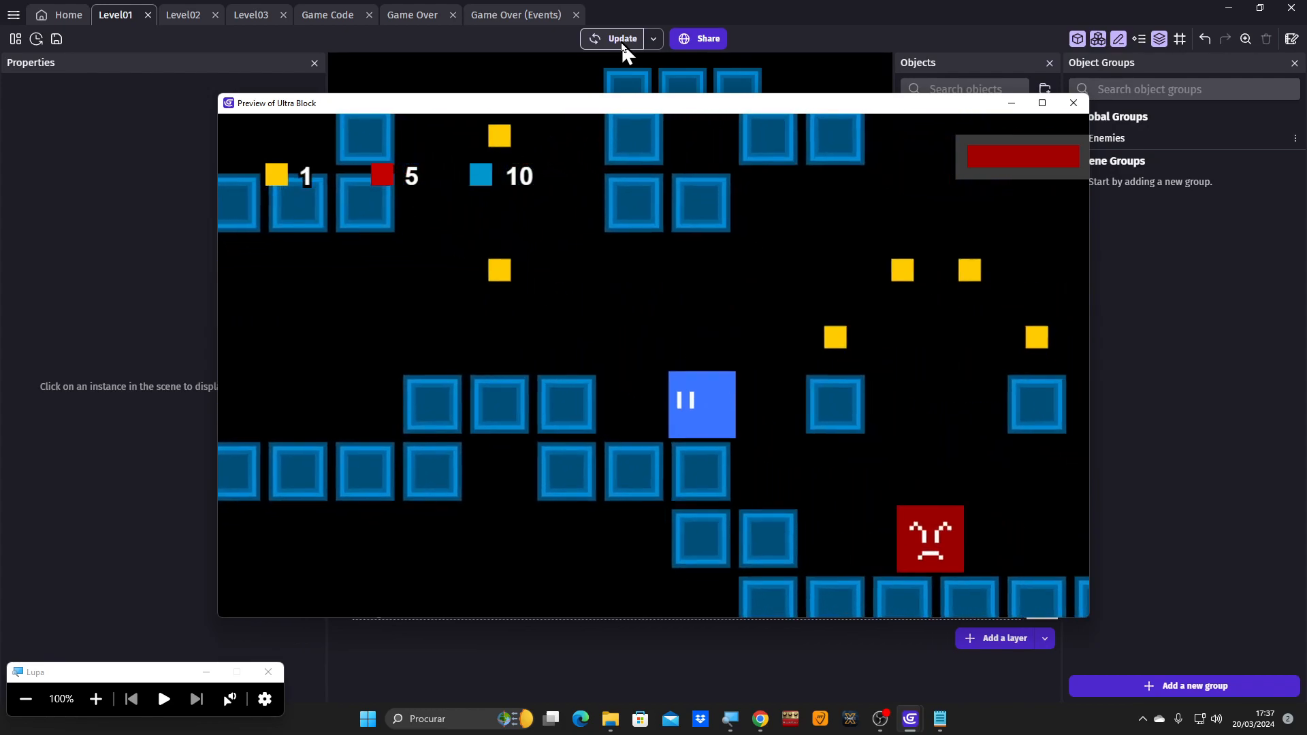
pyautogui.press('Left')
pyautogui.press('Right')
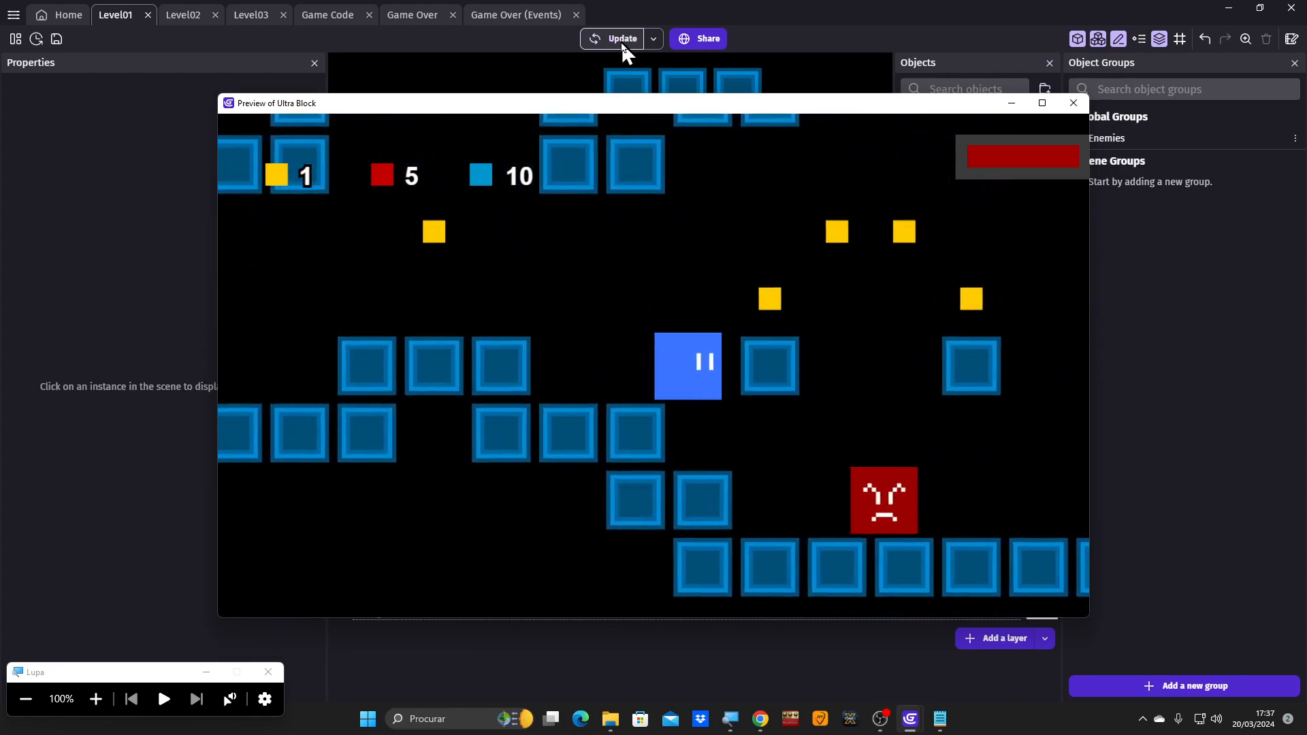
pyautogui.press('Right')
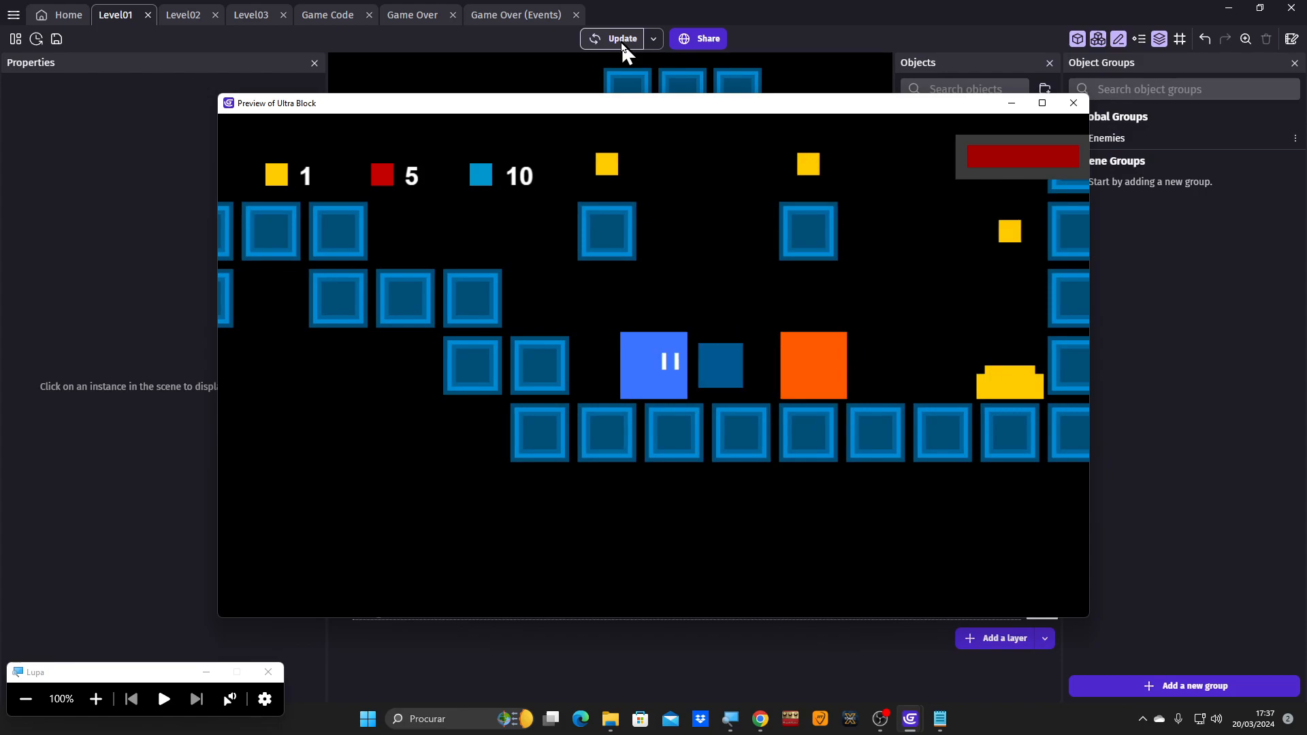
pyautogui.press('Right')
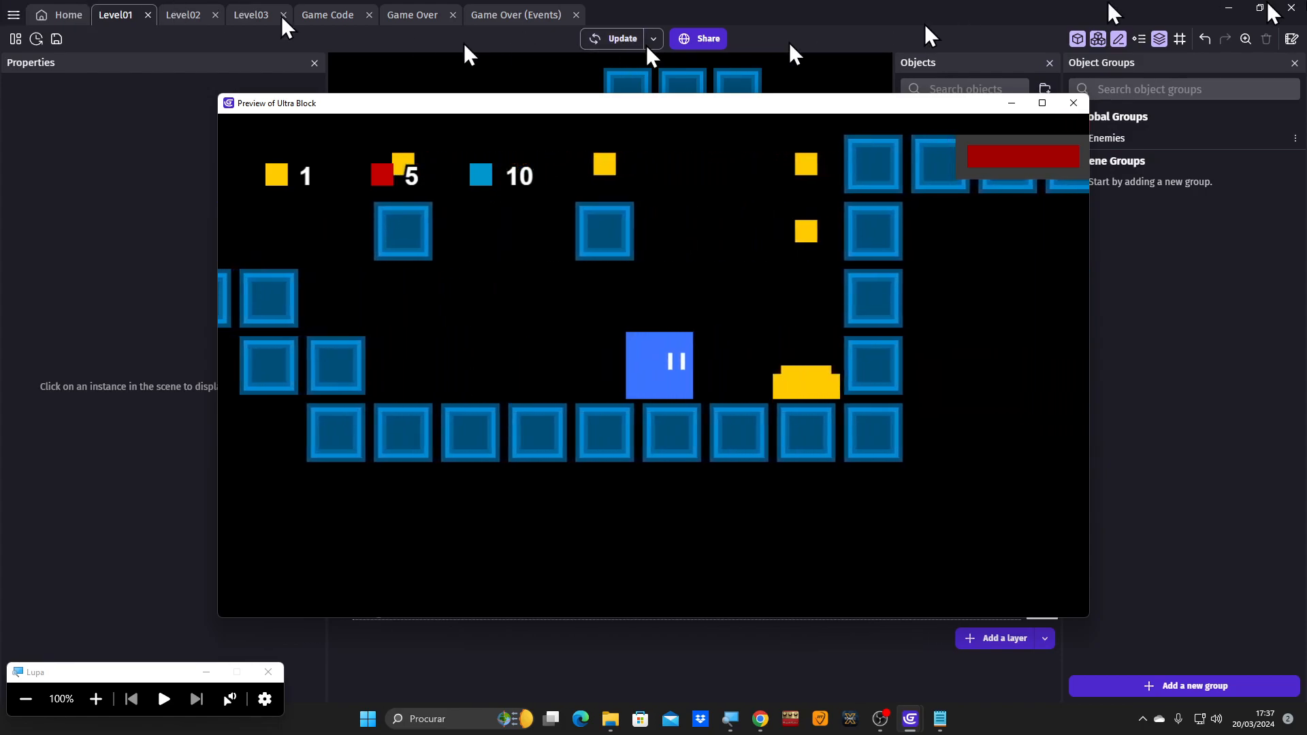
pyautogui.click(1074, 104)
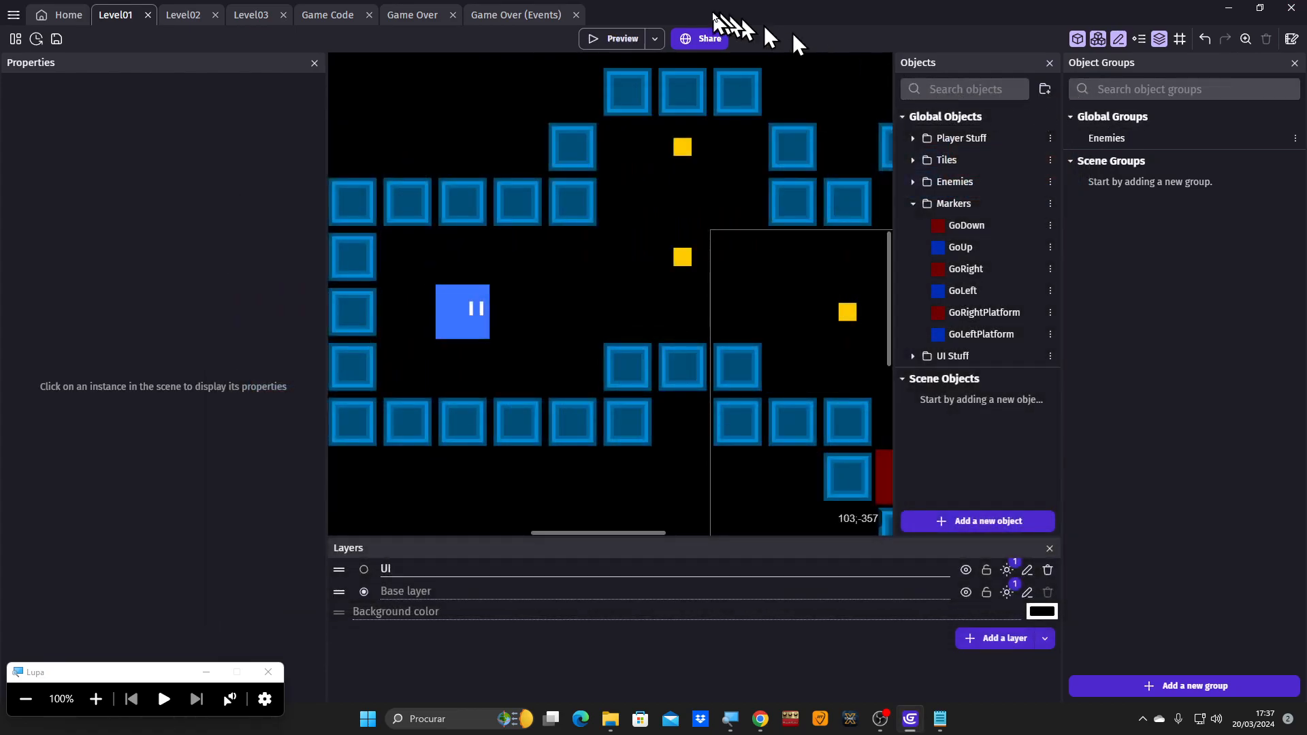
# Preview the level again, collecting coins and taking hits from the ground enemy until Game Over, and close the preview.
pyautogui.click(618, 40)
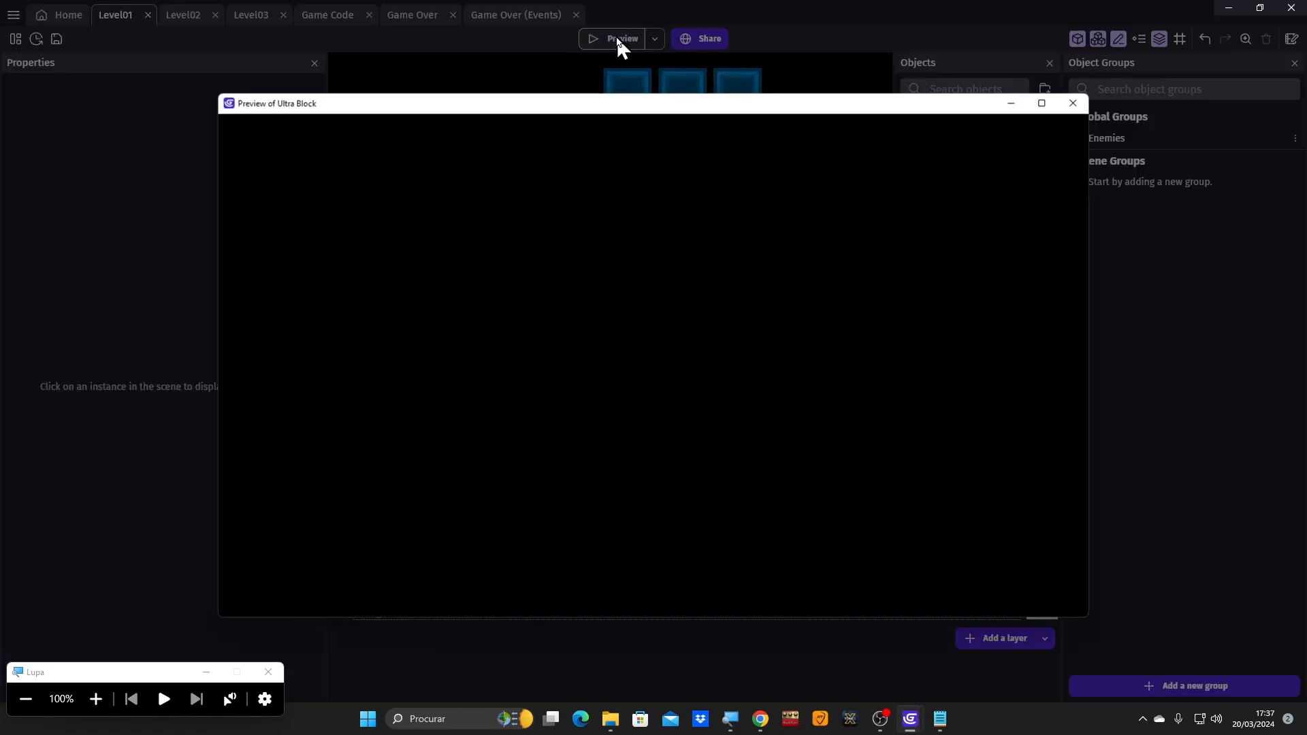
pyautogui.press('Right')
pyautogui.press('space')
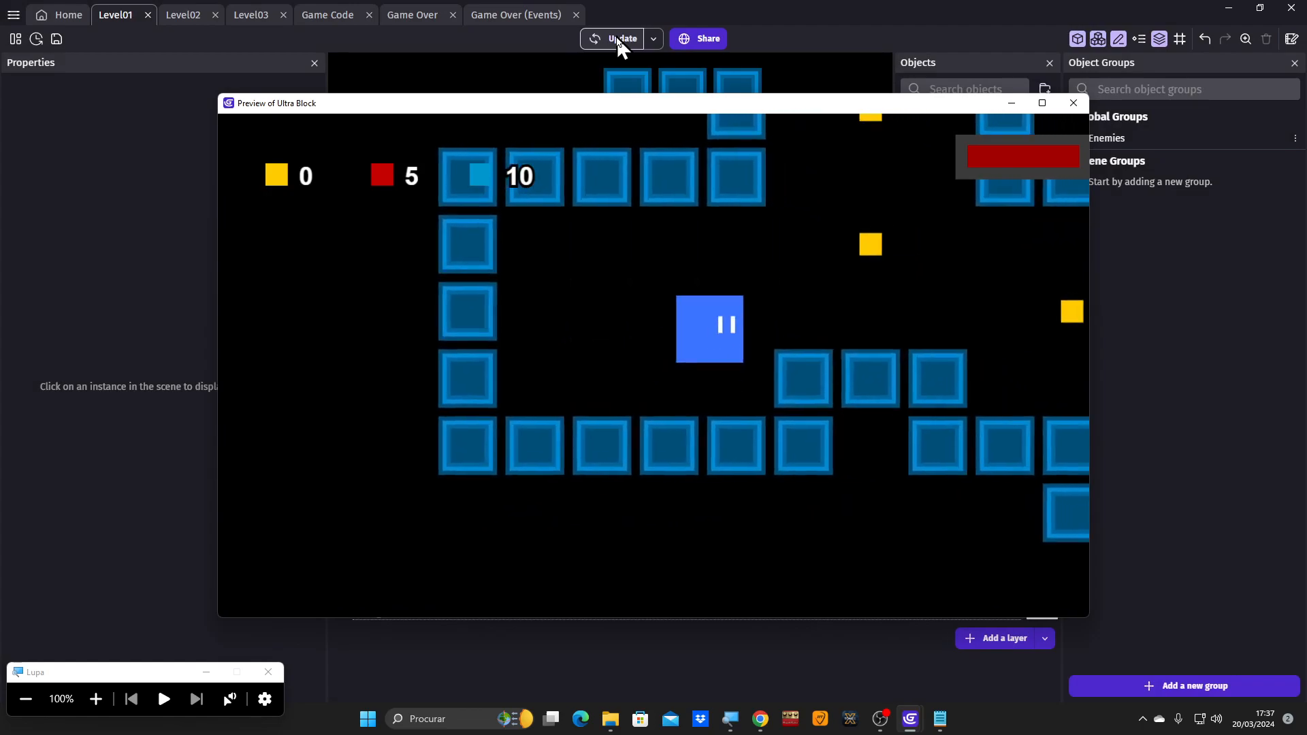
pyautogui.press('Right')
pyautogui.press('Left')
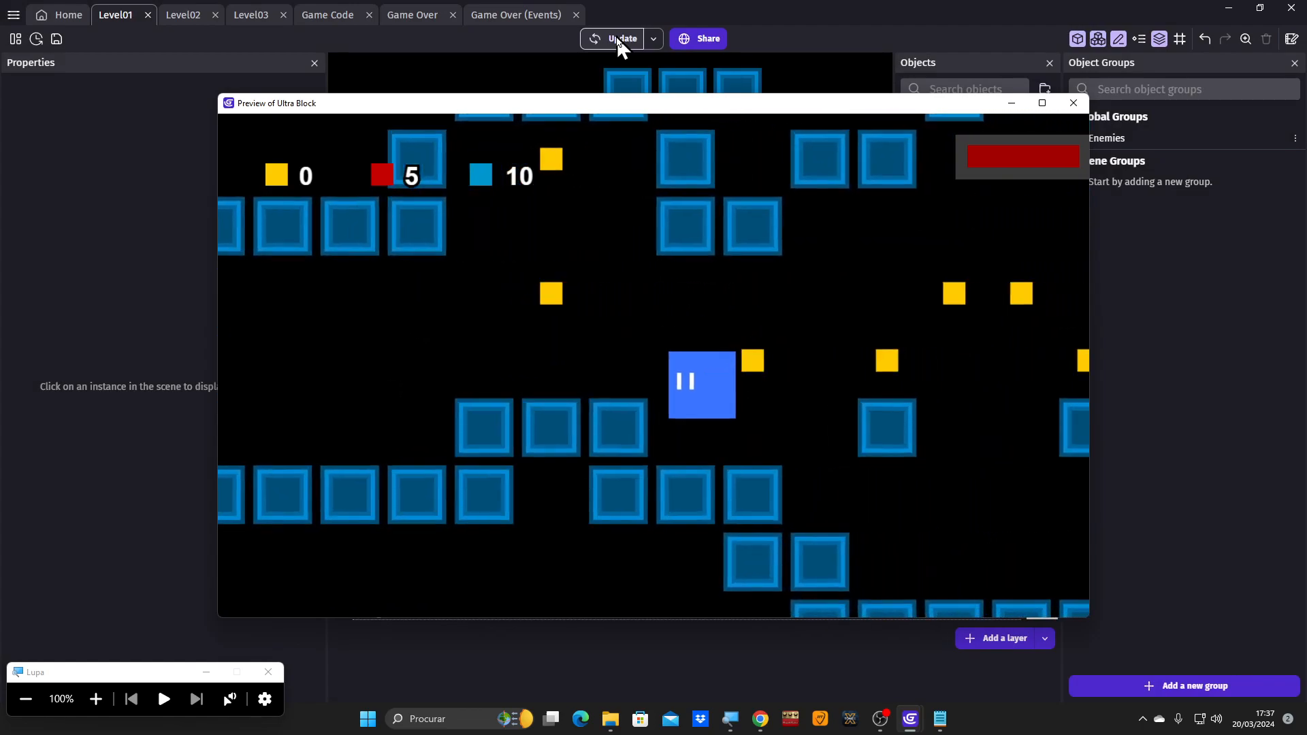
pyautogui.press('Right')
pyautogui.press('space')
pyautogui.press('space')
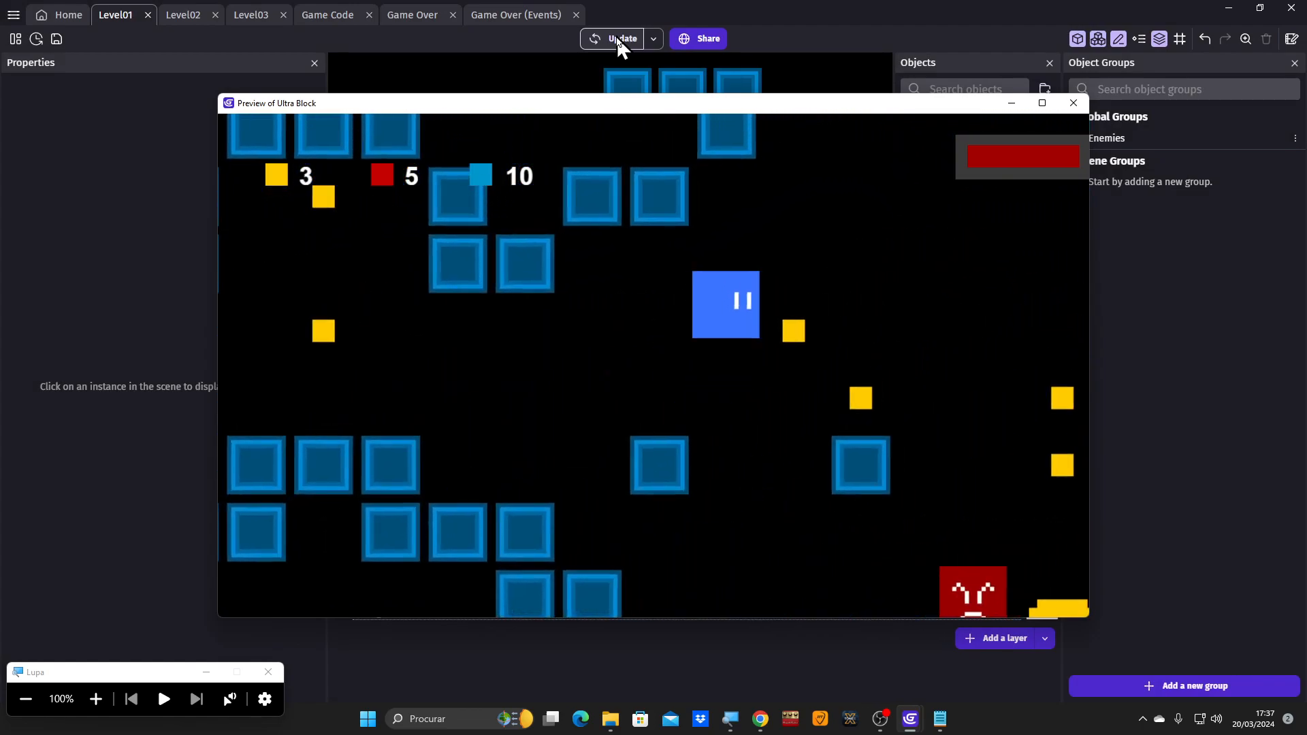
pyautogui.press('Left')
pyautogui.press('Right')
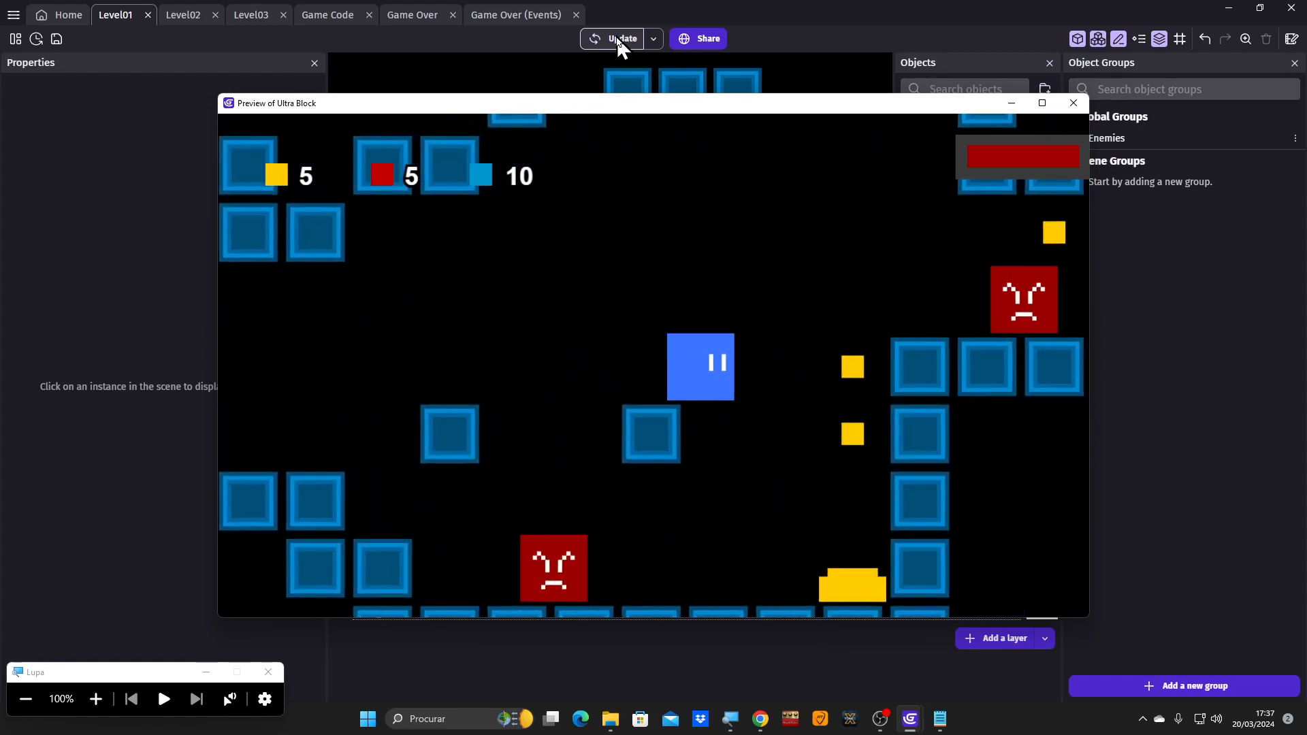
pyautogui.press('Left')
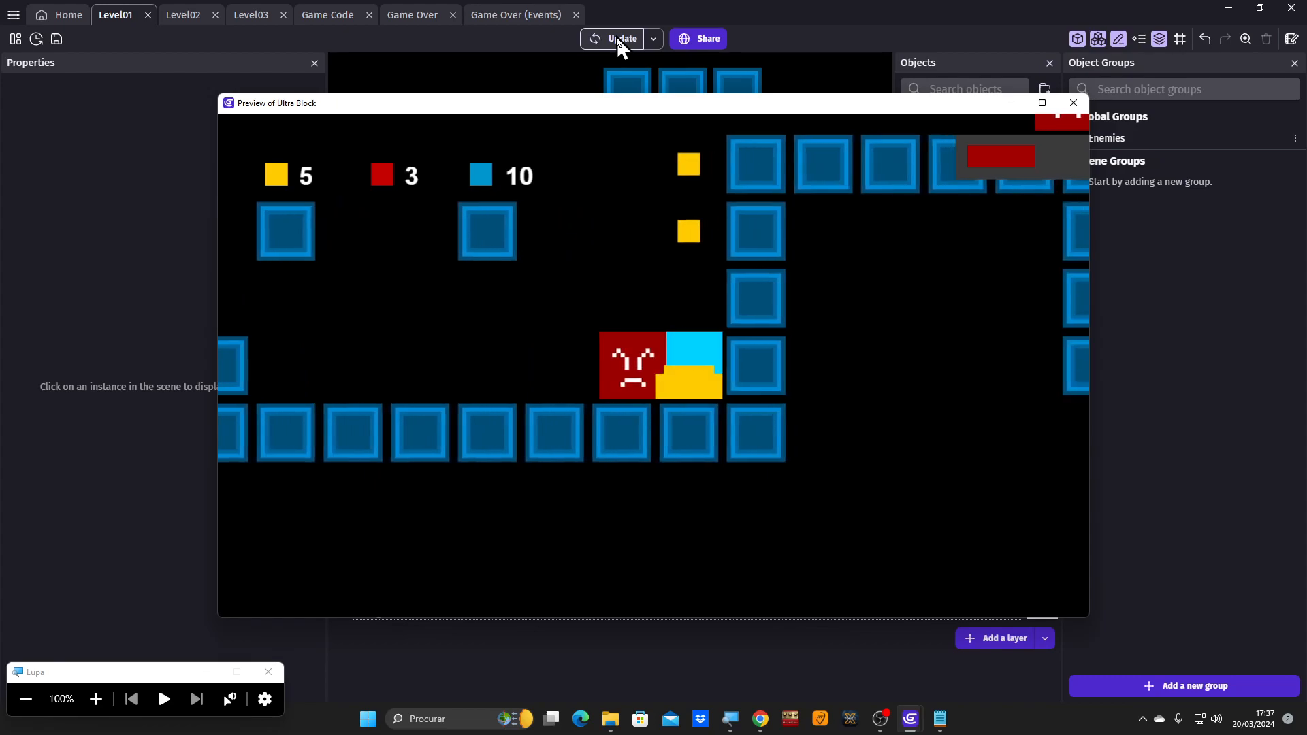
pyautogui.press('Left')
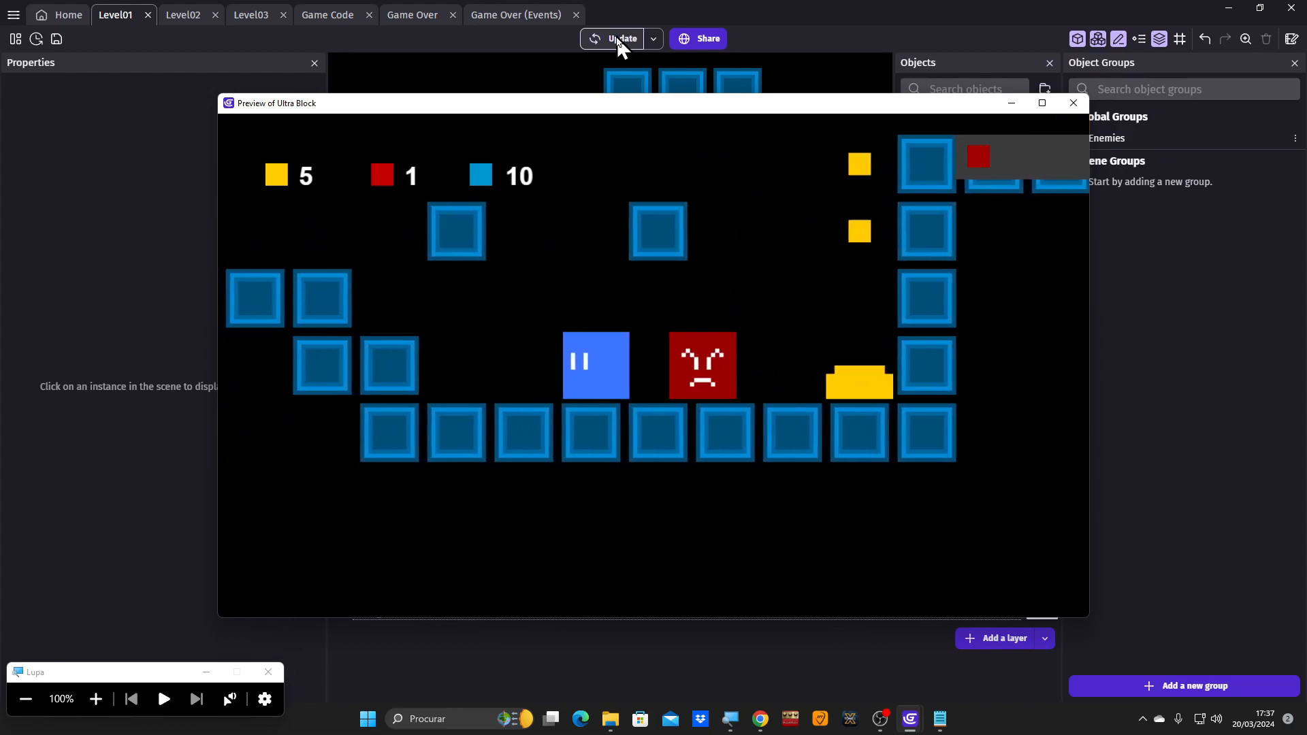
pyautogui.press('space')
pyautogui.press('Left')
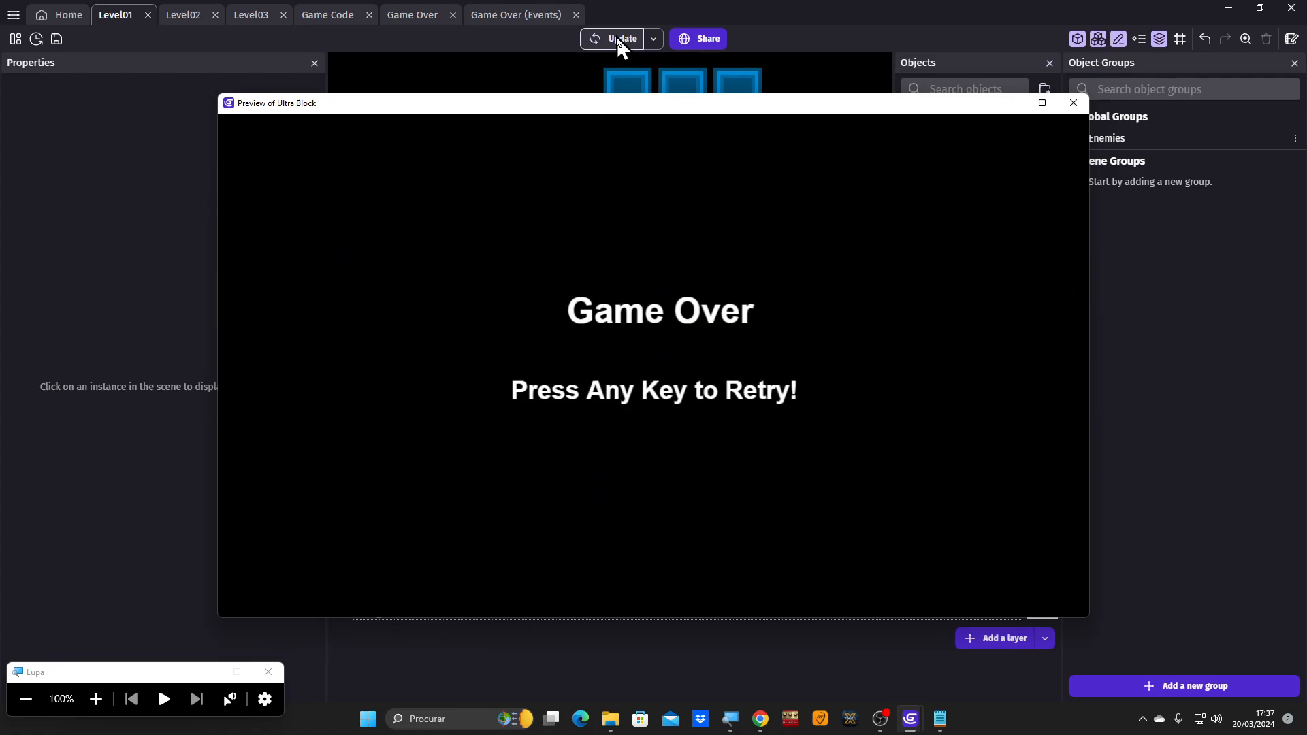
pyautogui.click(1074, 109)
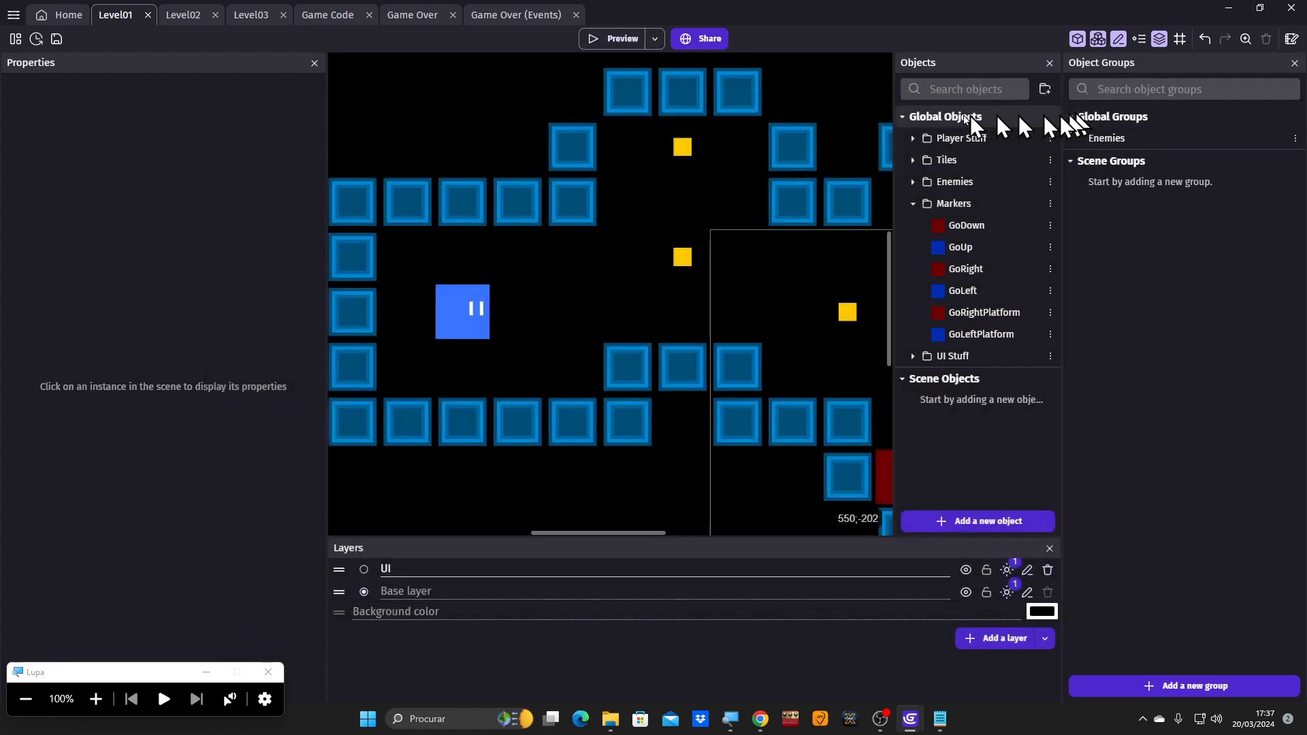
# Replay the level in a third preview, jumping across the floating blocks and playing until Game Over, and close the preview.
pyautogui.click(595, 39)
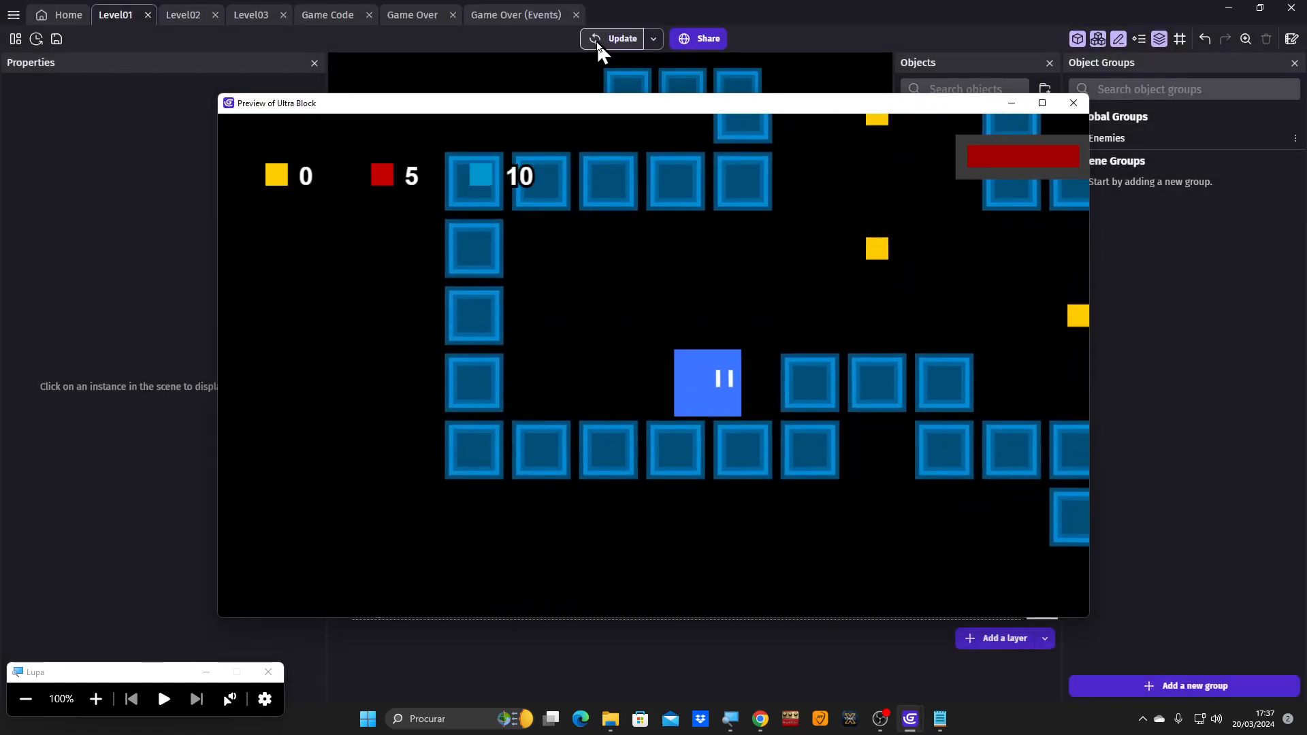
pyautogui.press('Right')
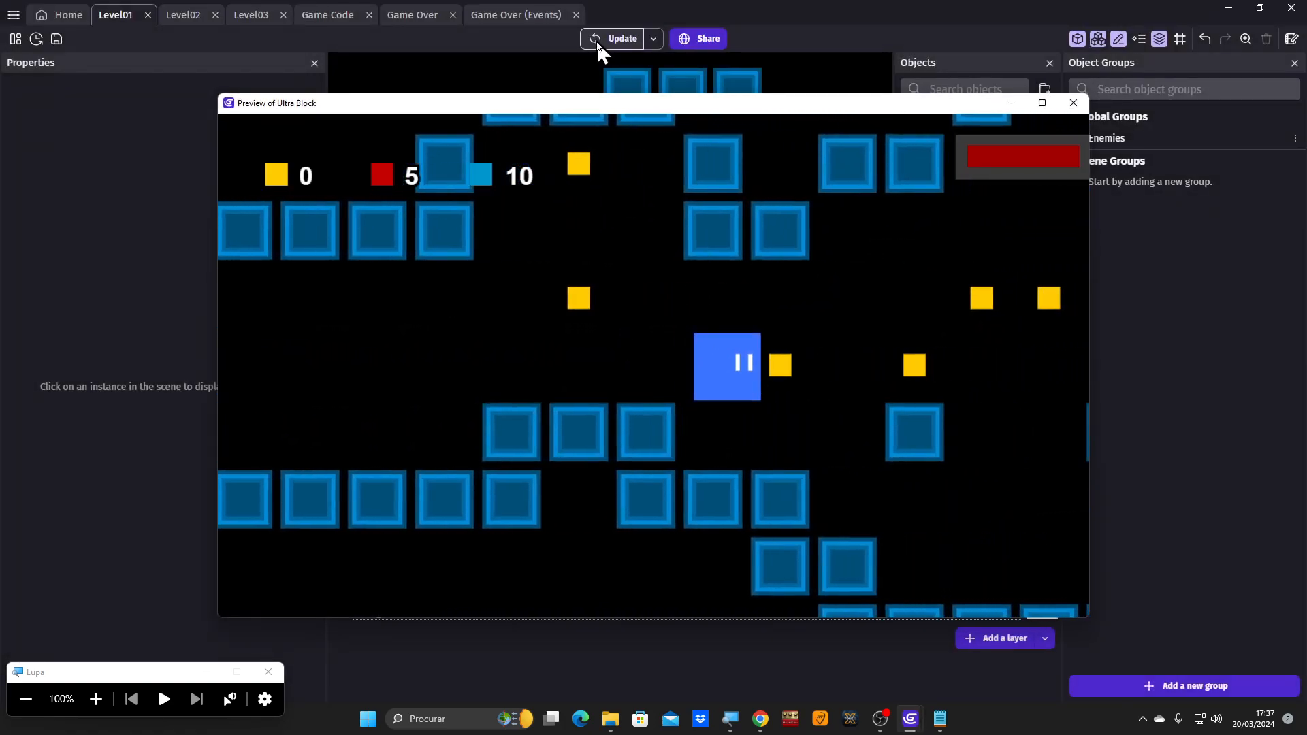
pyautogui.press('Left')
pyautogui.press('Right')
pyautogui.press('space')
pyautogui.press('Right')
pyautogui.press('space')
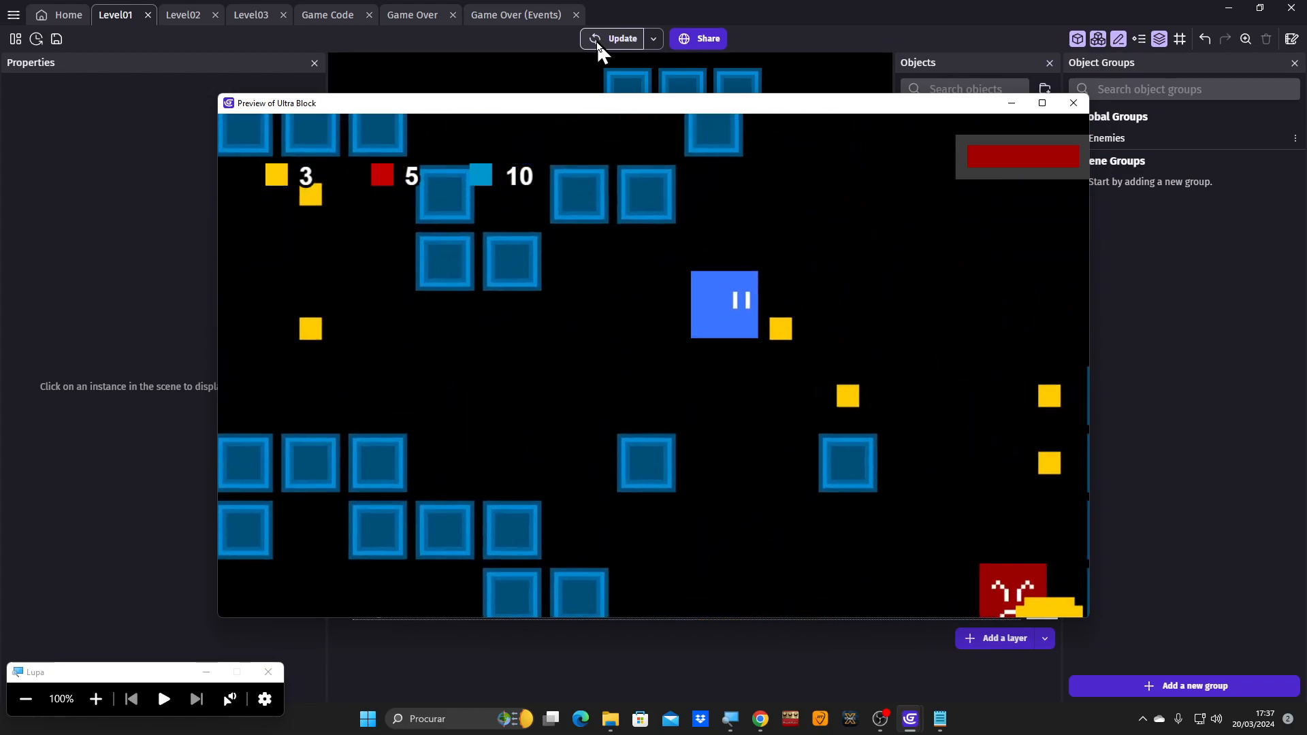
pyautogui.press('space')
pyautogui.press('Left')
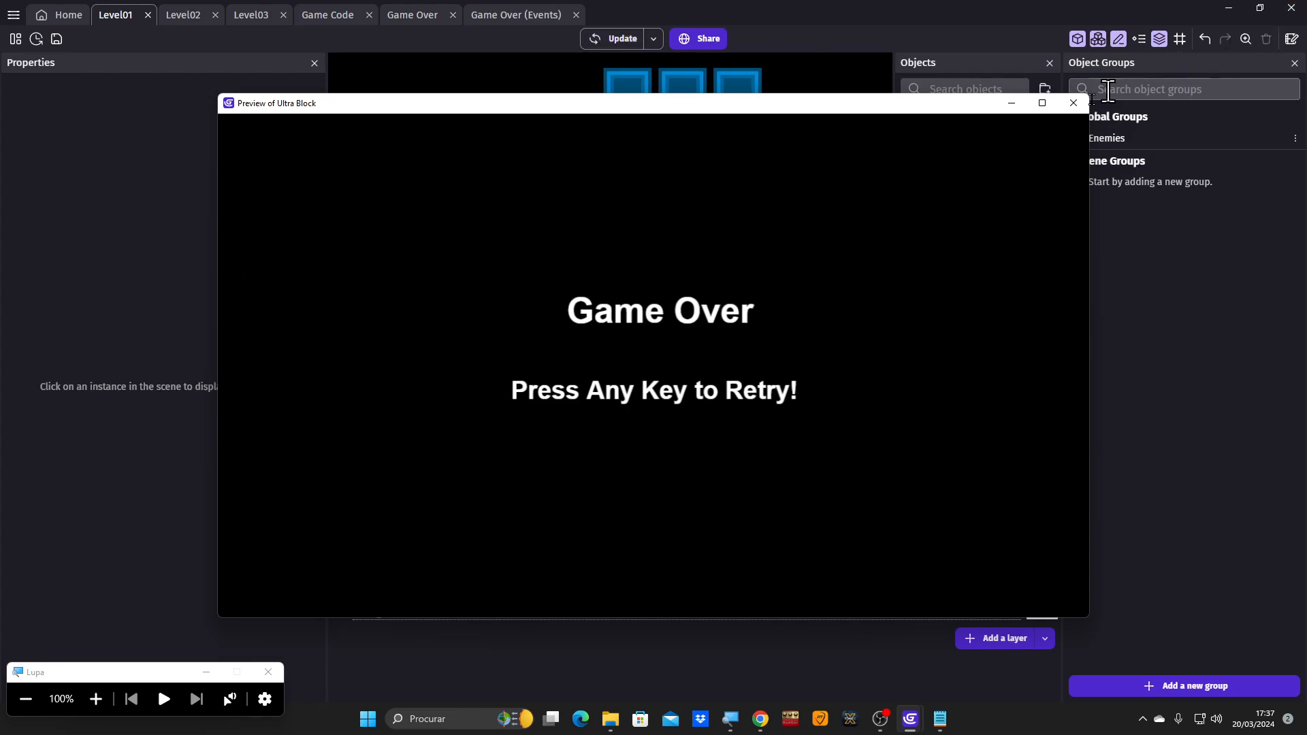
pyautogui.click(1073, 104)
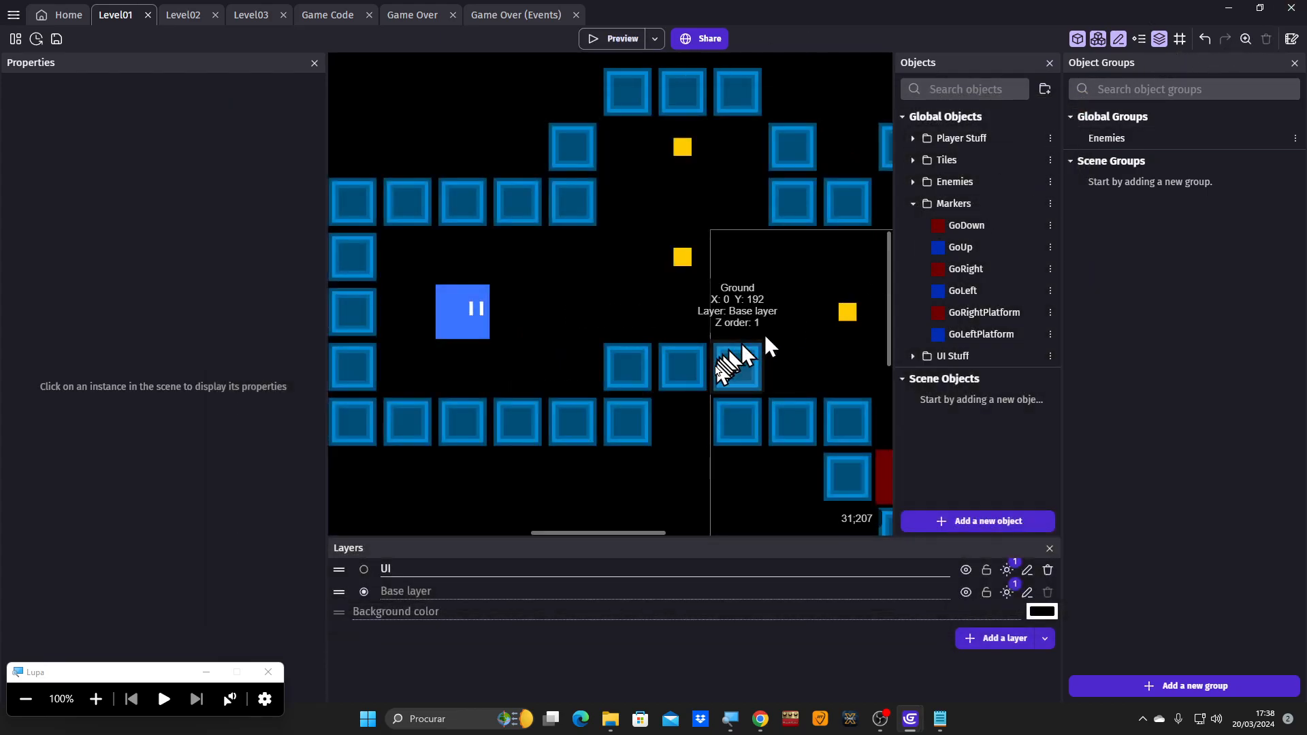
# Place a Punch object from the Player Stuff folder on the floor between the player and the raised blocks.
pyautogui.click(96, 699)
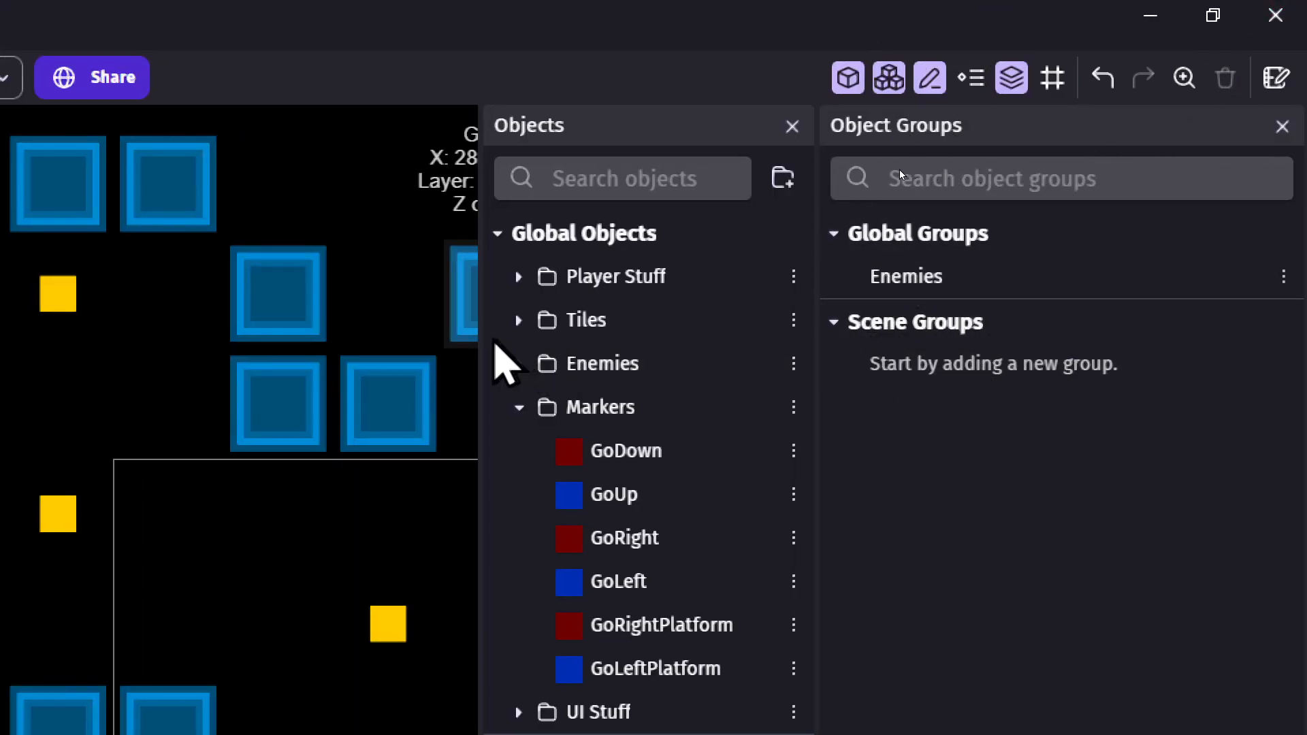
pyautogui.click(519, 277)
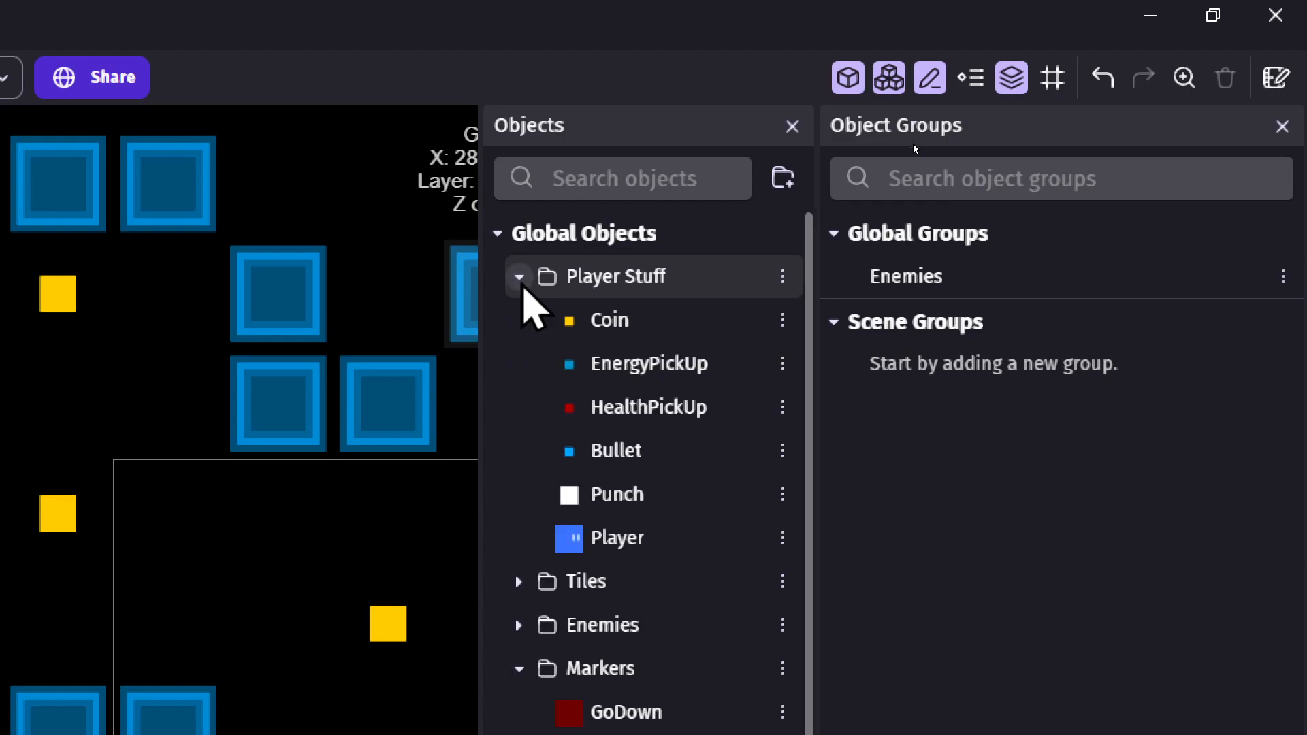
pyautogui.moveTo(613, 502); pyautogui.dragTo(432, 437)
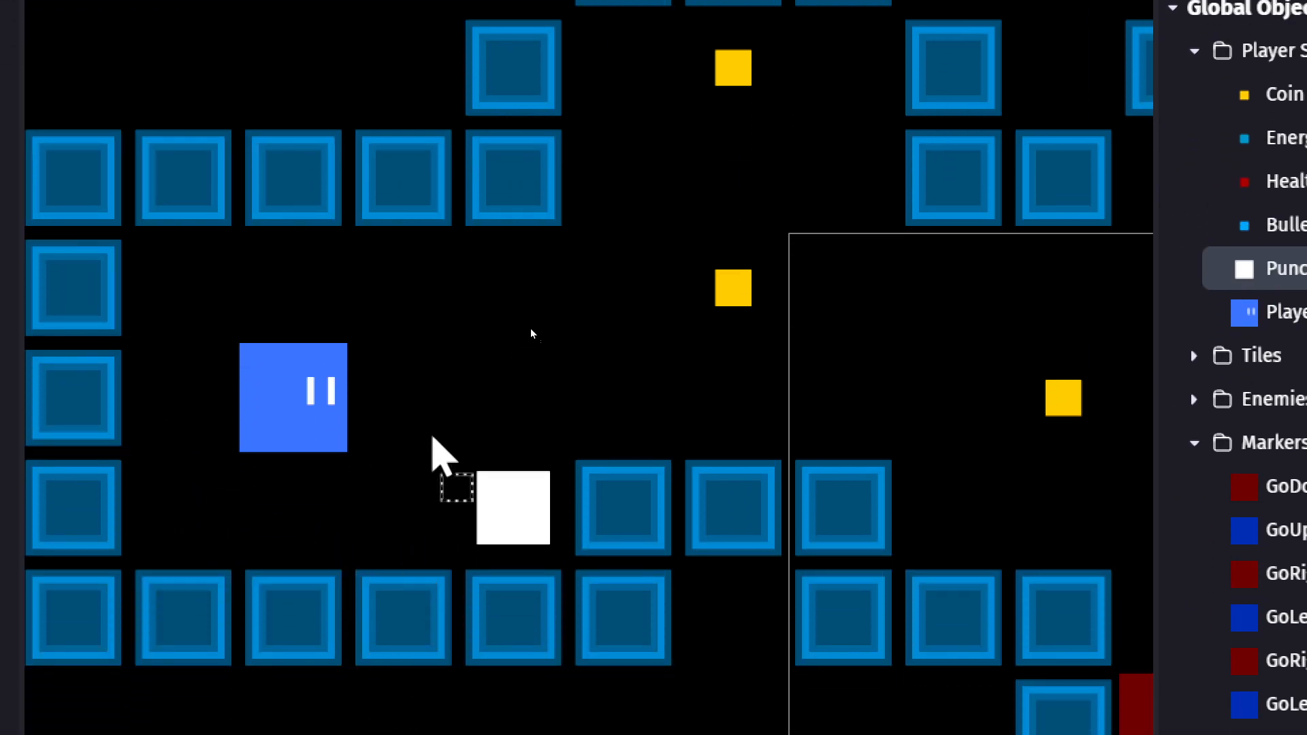
pyautogui.scroll(-9, 548, 314)
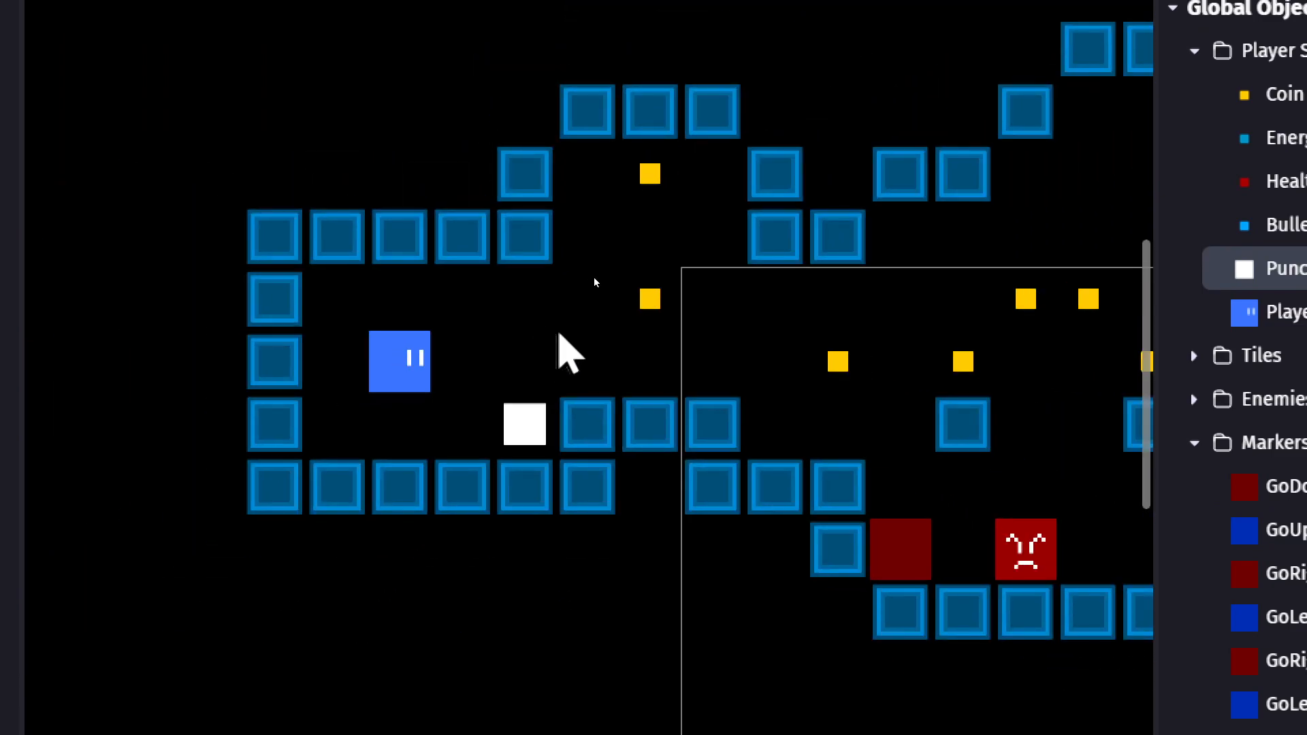
# Move the white Punch instance from the start area to directly above the first ground enemy.
pyautogui.moveTo(553, 330); pyautogui.dragTo(337, 347, button='middle')
pyautogui.moveTo(307, 434); pyautogui.dragTo(823, 493)
pyautogui.moveTo(647, 450); pyautogui.dragTo(273, 267, button='middle')
pyautogui.scroll(3, 482, 342)
pyautogui.click(592, 418)
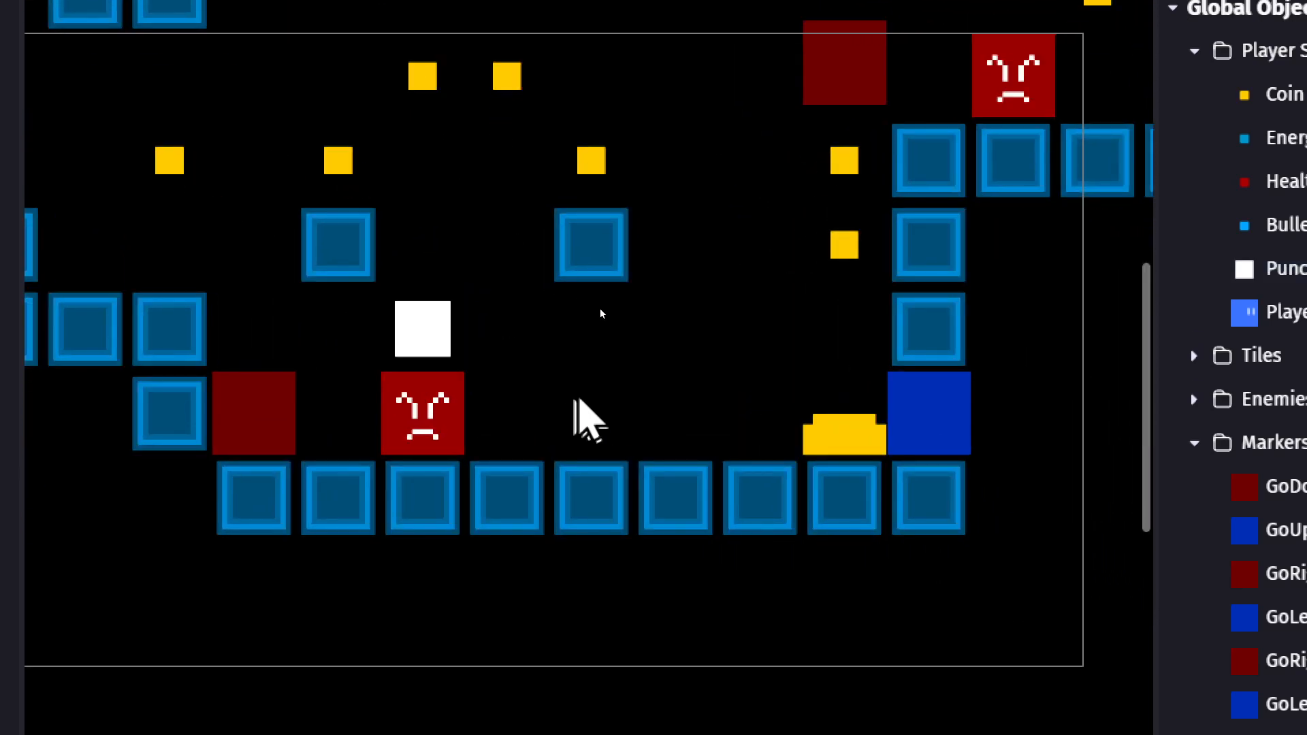
# Reposition the Punch instance beside the first ground enemy, one tile to its right above the floor.
pyautogui.moveTo(432, 344); pyautogui.dragTo(524, 416)
pyautogui.click(631, 380)
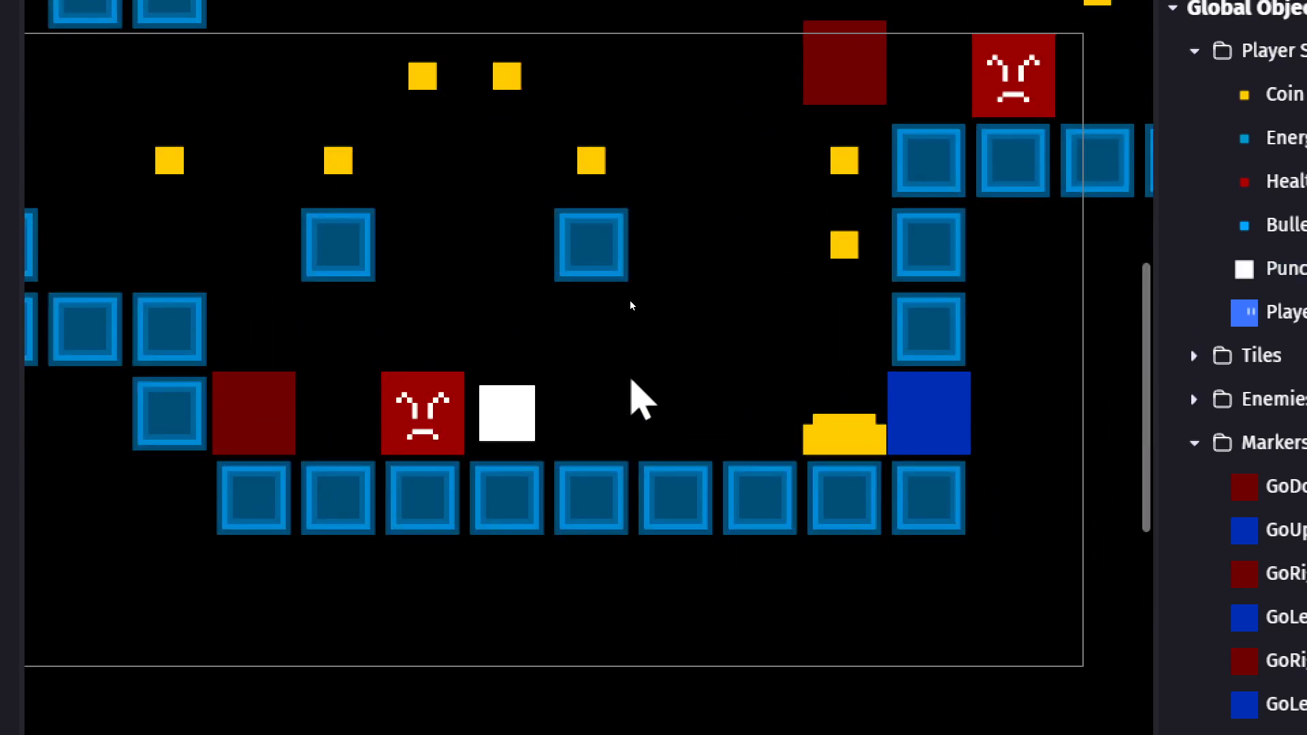
pyautogui.scroll(-1, 582, 380)
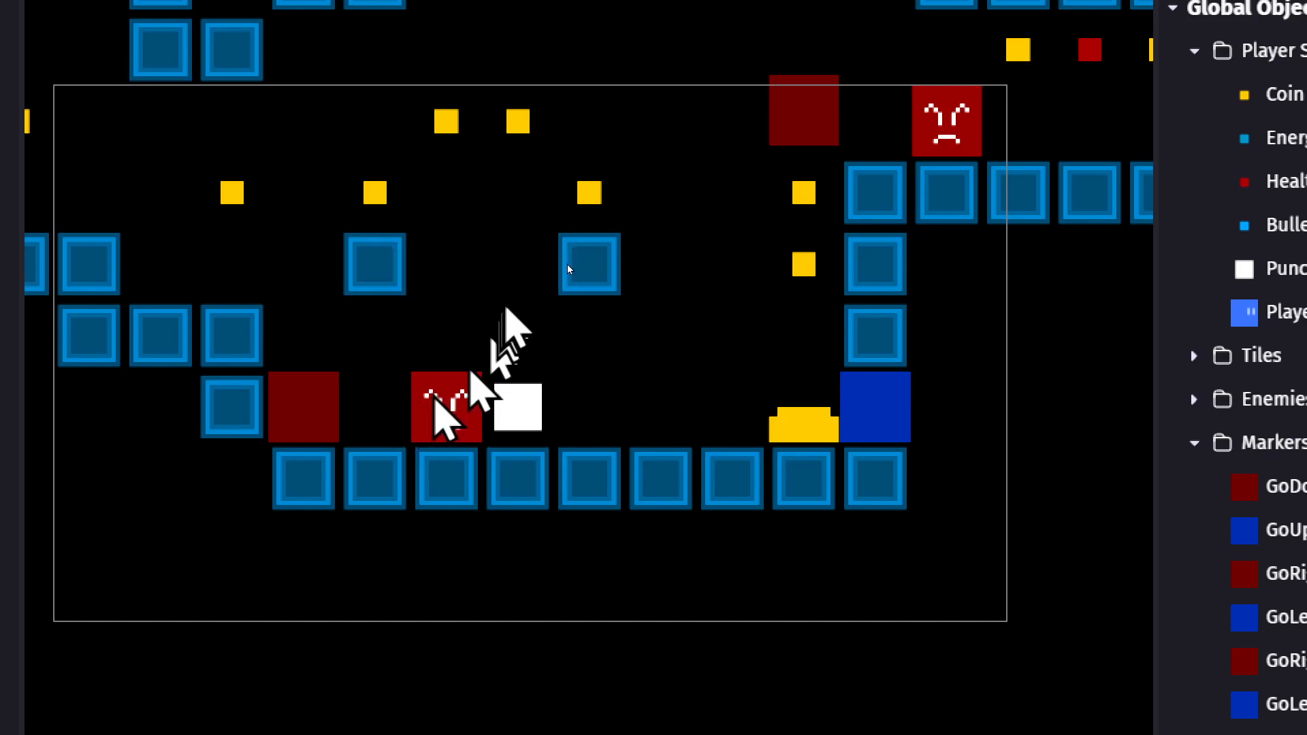
pyautogui.scroll(1, 512, 320)
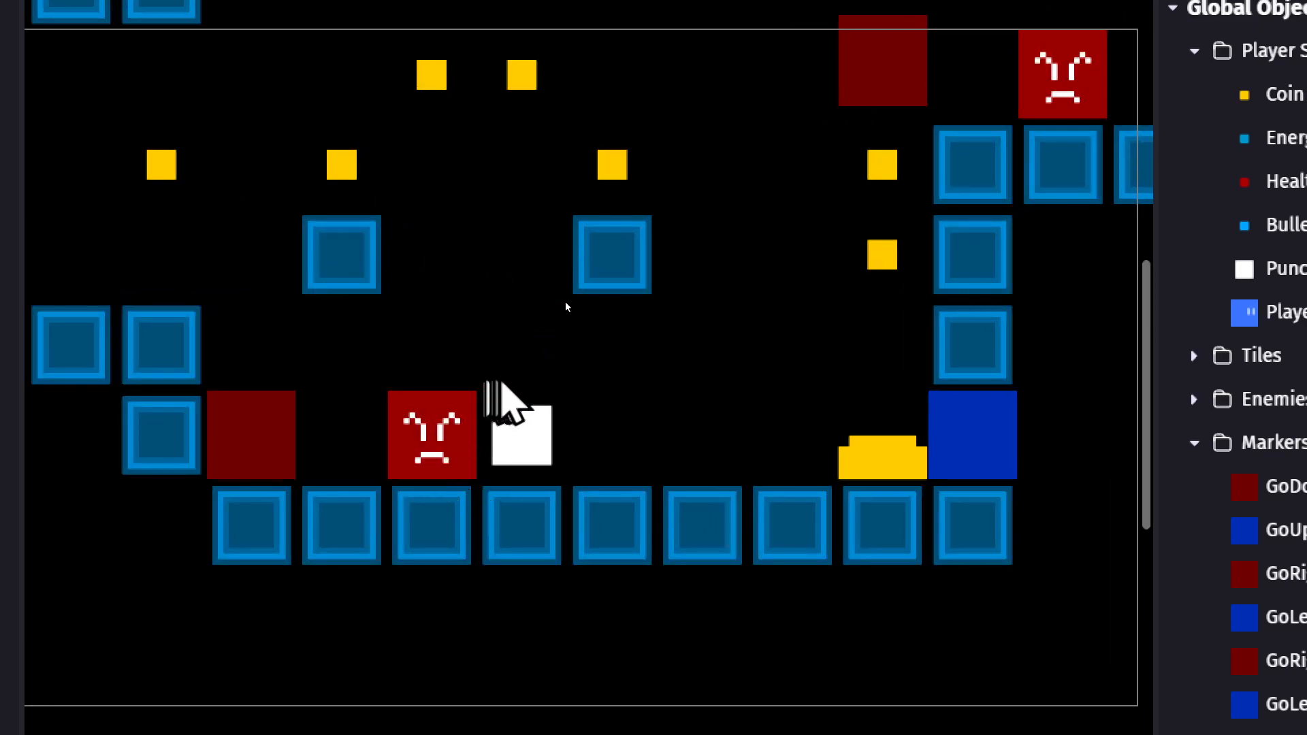
# Move the Punch instance from the first ground enemy's right side to the tile directly on its left.
pyautogui.click(530, 437)
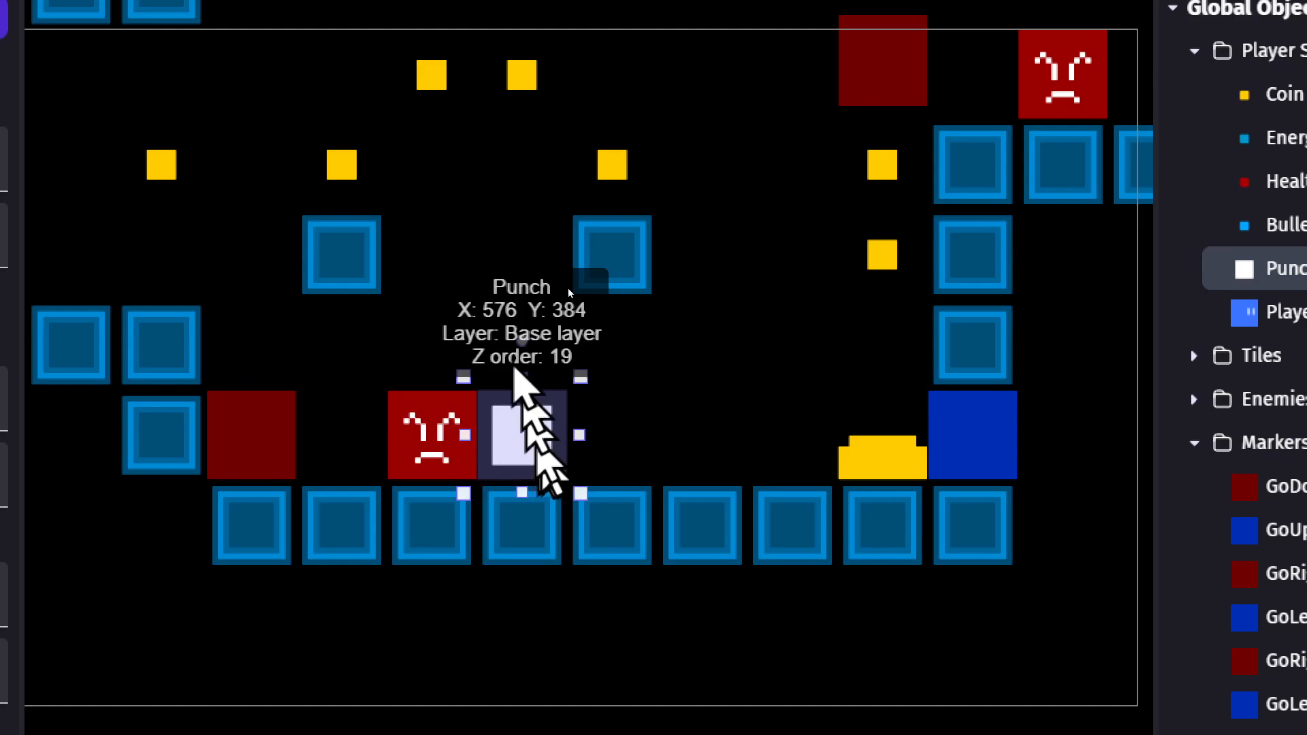
pyautogui.moveTo(526, 439); pyautogui.dragTo(366, 431)
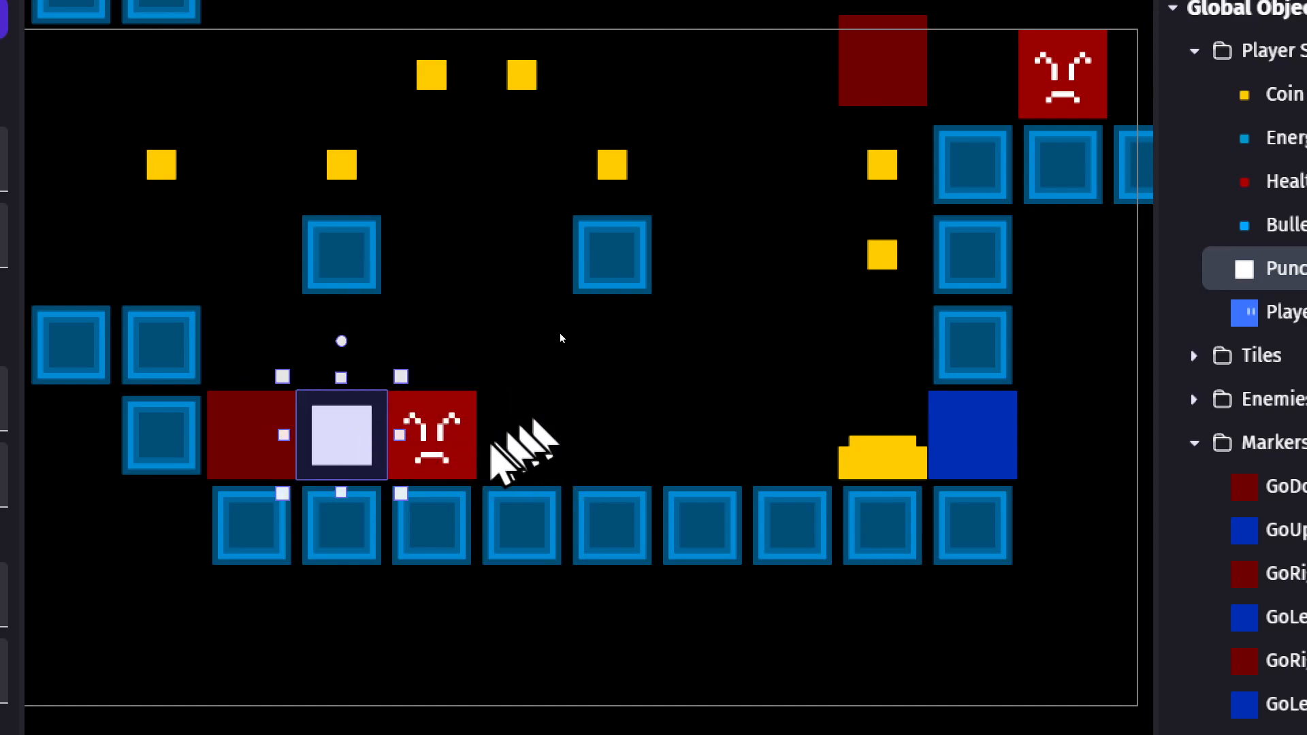
pyautogui.moveTo(509, 426); pyautogui.dragTo(560, 391, button='middle')
pyautogui.scroll(3, 560, 392)
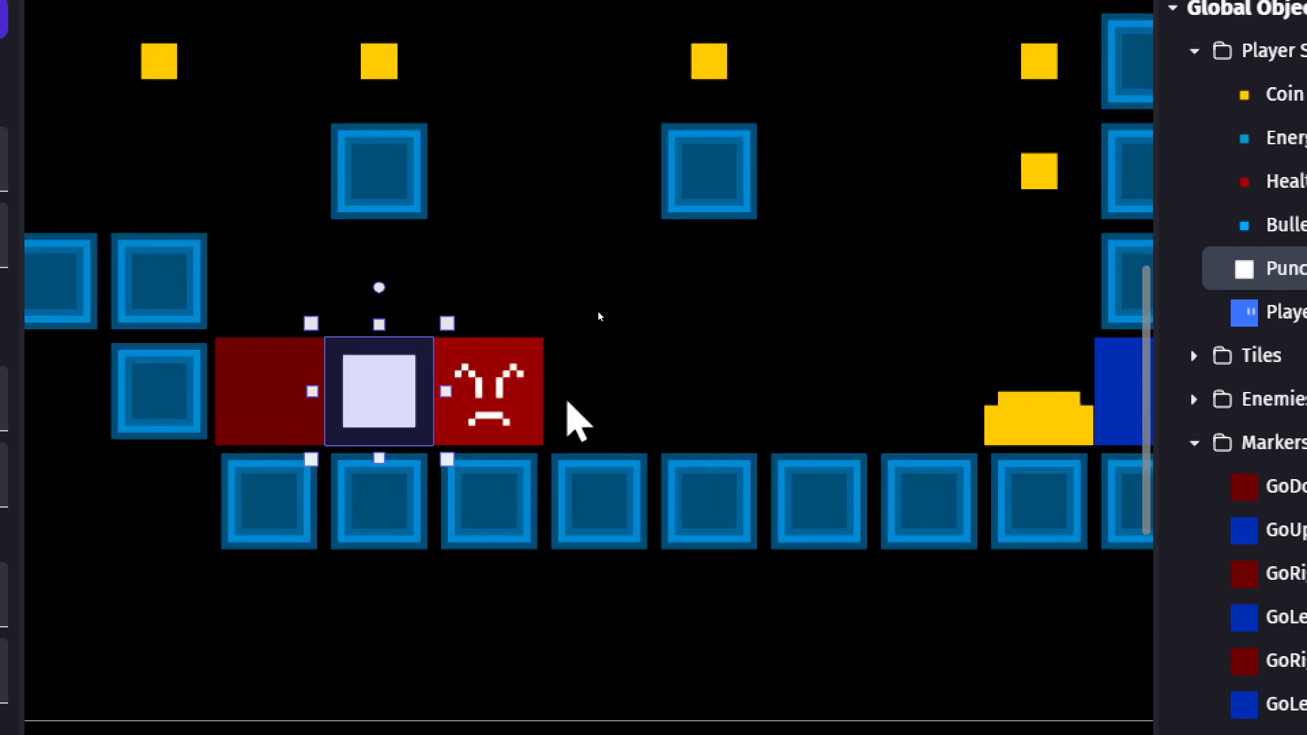
pyautogui.click(575, 393)
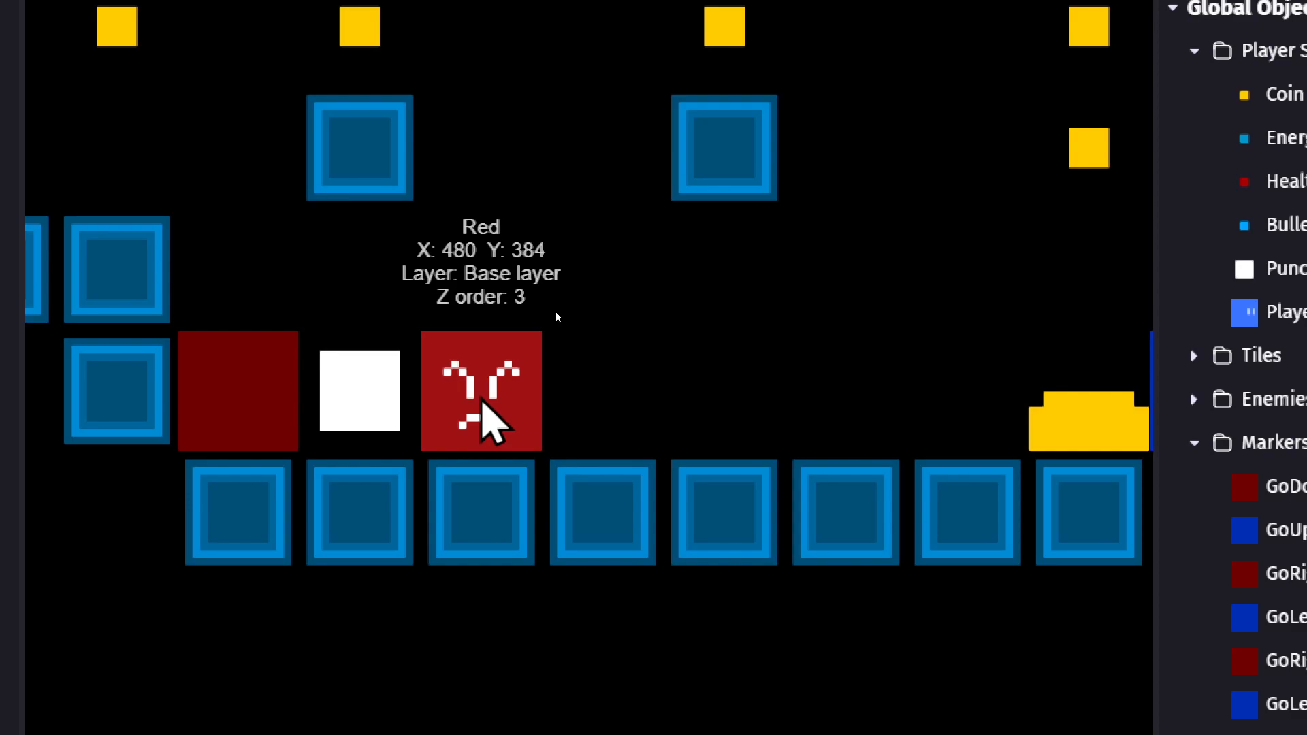
pyautogui.scroll(2, 483, 402)
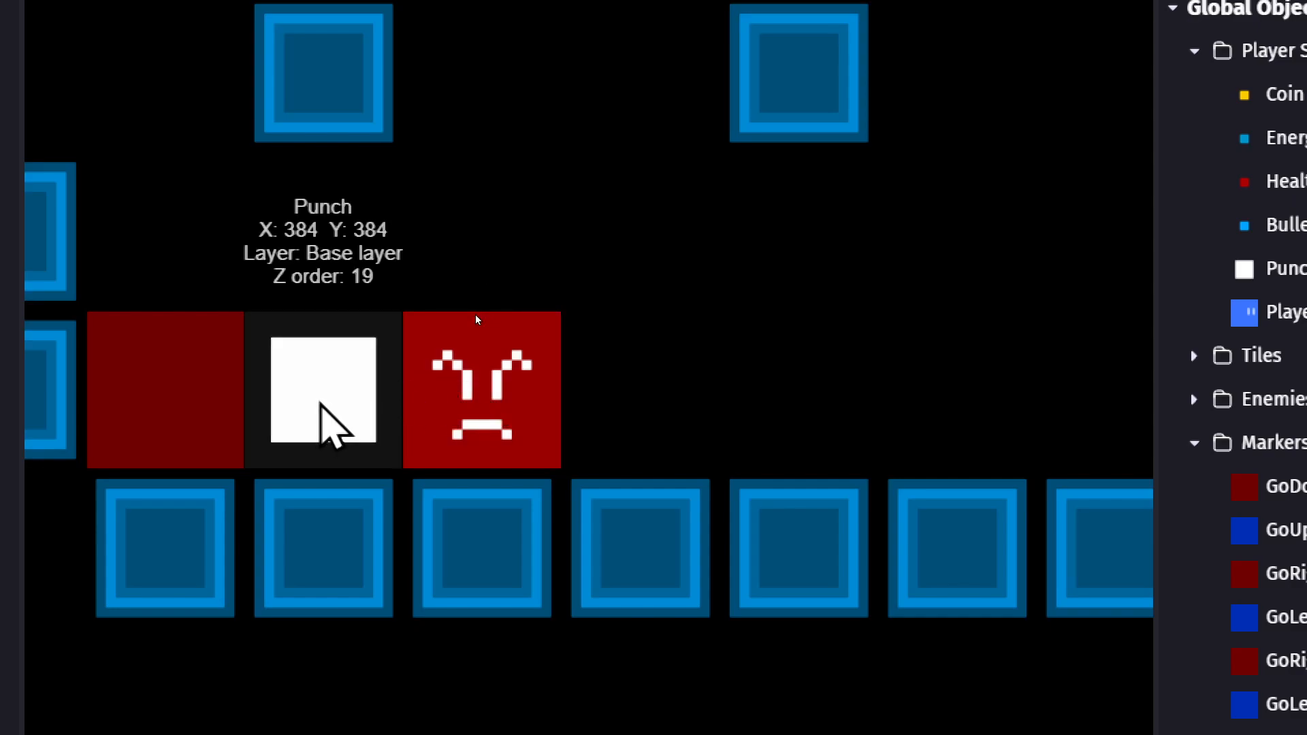
# Move the Punch instance from the enemy's left side to the adjacent tile on its right at X 576, Y 384.
pyautogui.click(320, 403)
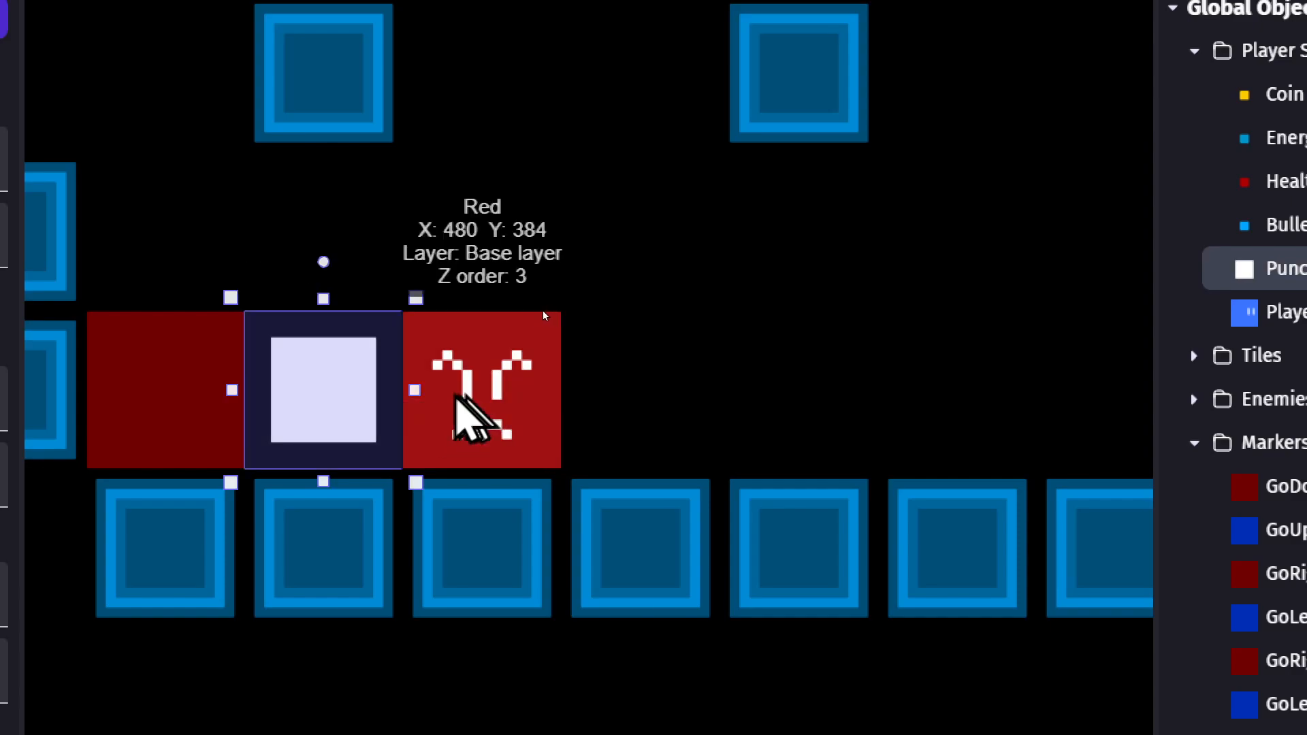
pyautogui.moveTo(461, 395); pyautogui.dragTo(493, 394)
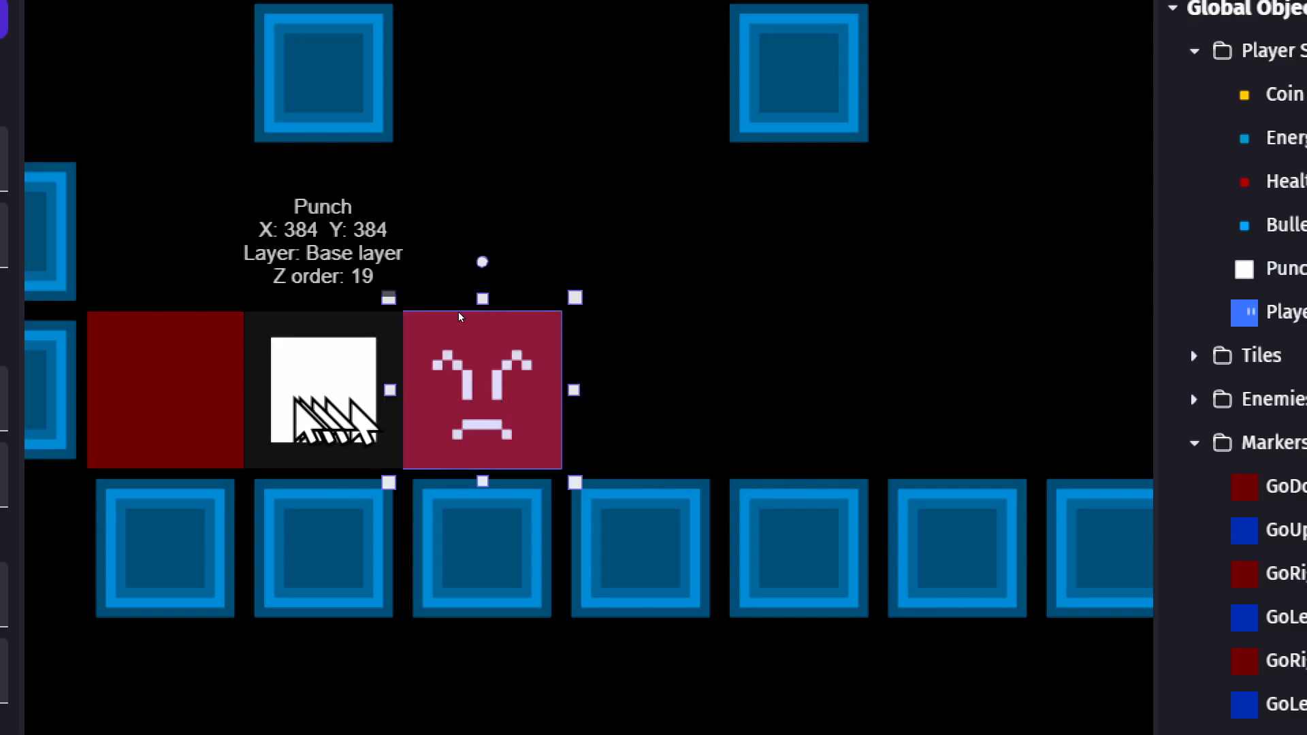
pyautogui.moveTo(334, 401); pyautogui.dragTo(471, 386)
pyautogui.moveTo(551, 309); pyautogui.dragTo(639, 307)
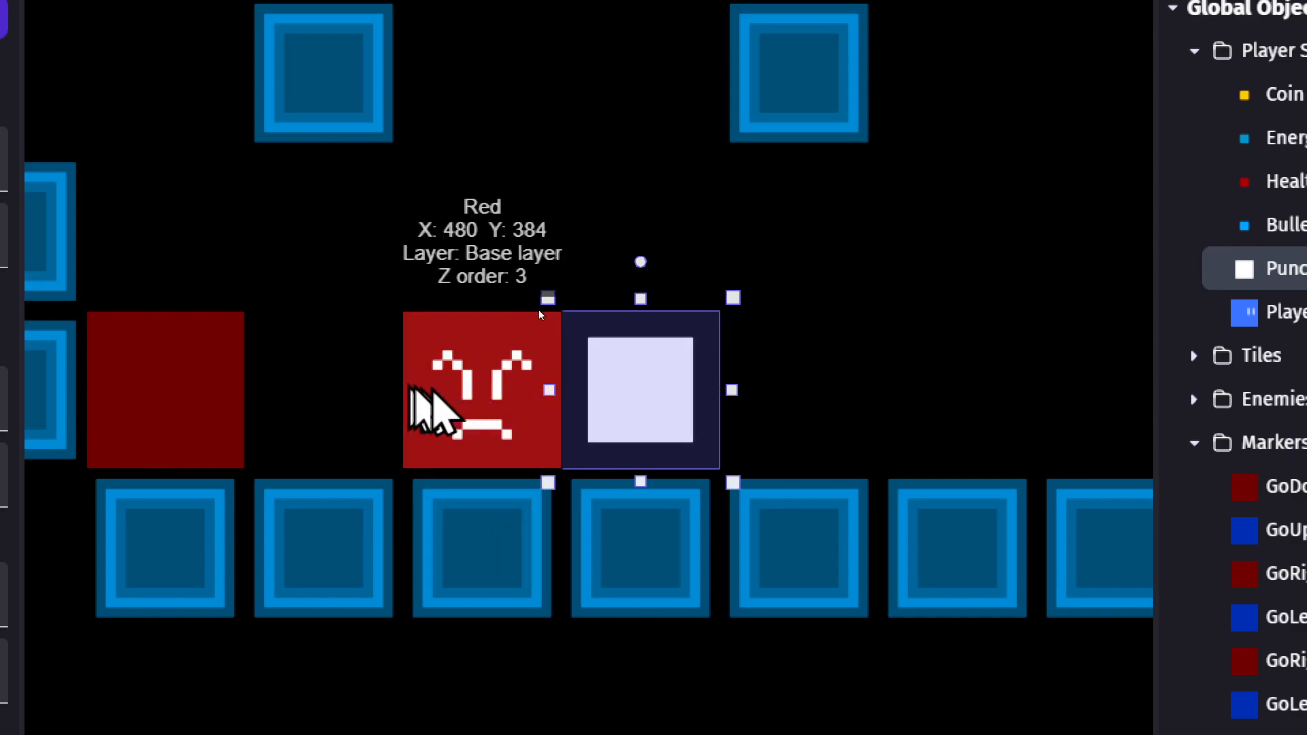
pyautogui.moveTo(490, 417)
pyautogui.mouseDown()
pyautogui.moveTo(386, 402)
pyautogui.moveTo(170, 405)
pyautogui.moveTo(480, 407)
pyautogui.mouseUp()
pyautogui.click(313, 315)
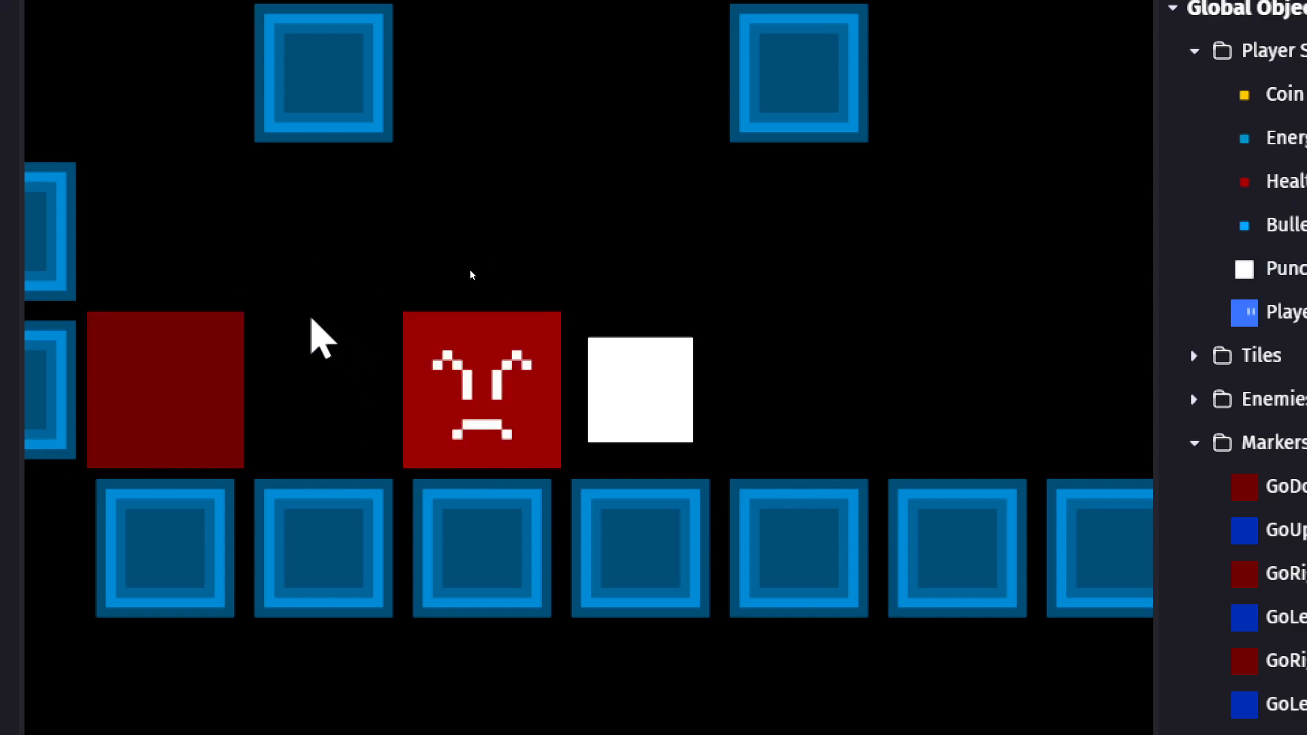
pyautogui.scroll(-4, 318, 311)
pyautogui.moveTo(385, 198); pyautogui.dragTo(507, 241, button='middle')
pyautogui.scroll(1, 580, 298)
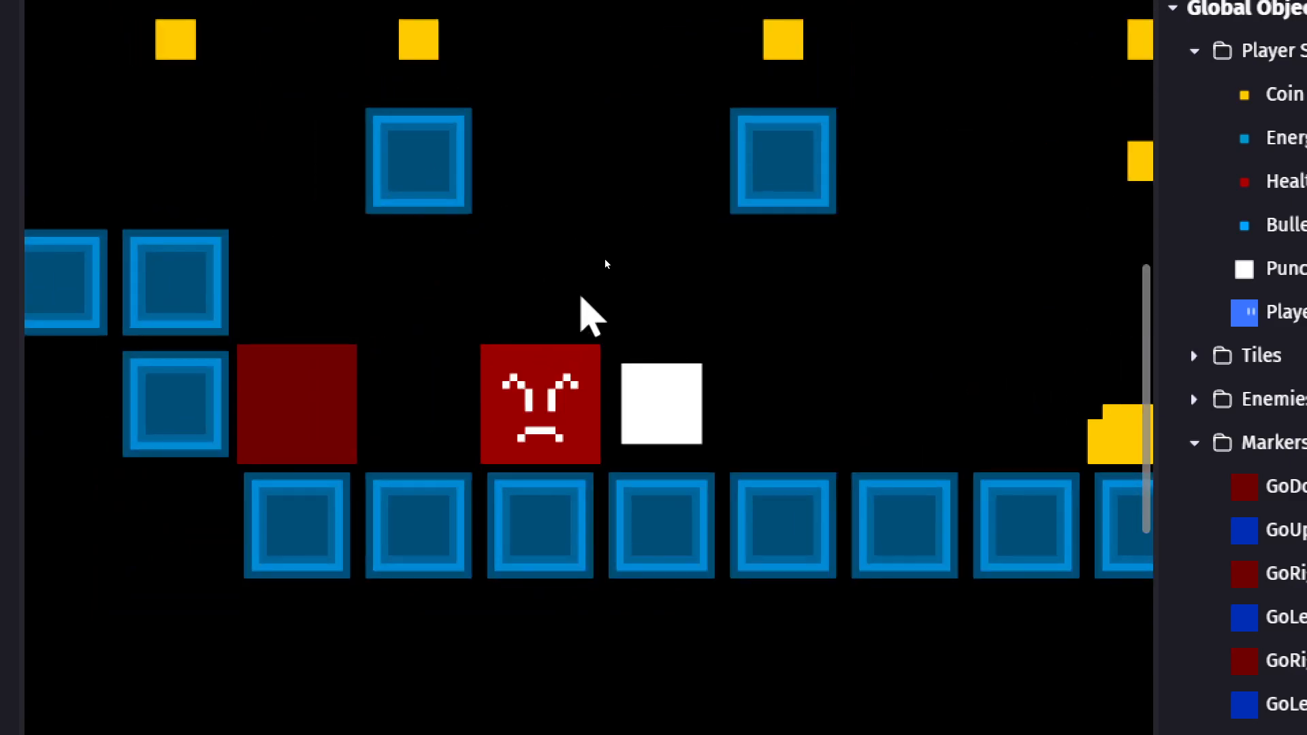
pyautogui.scroll(1, 580, 298)
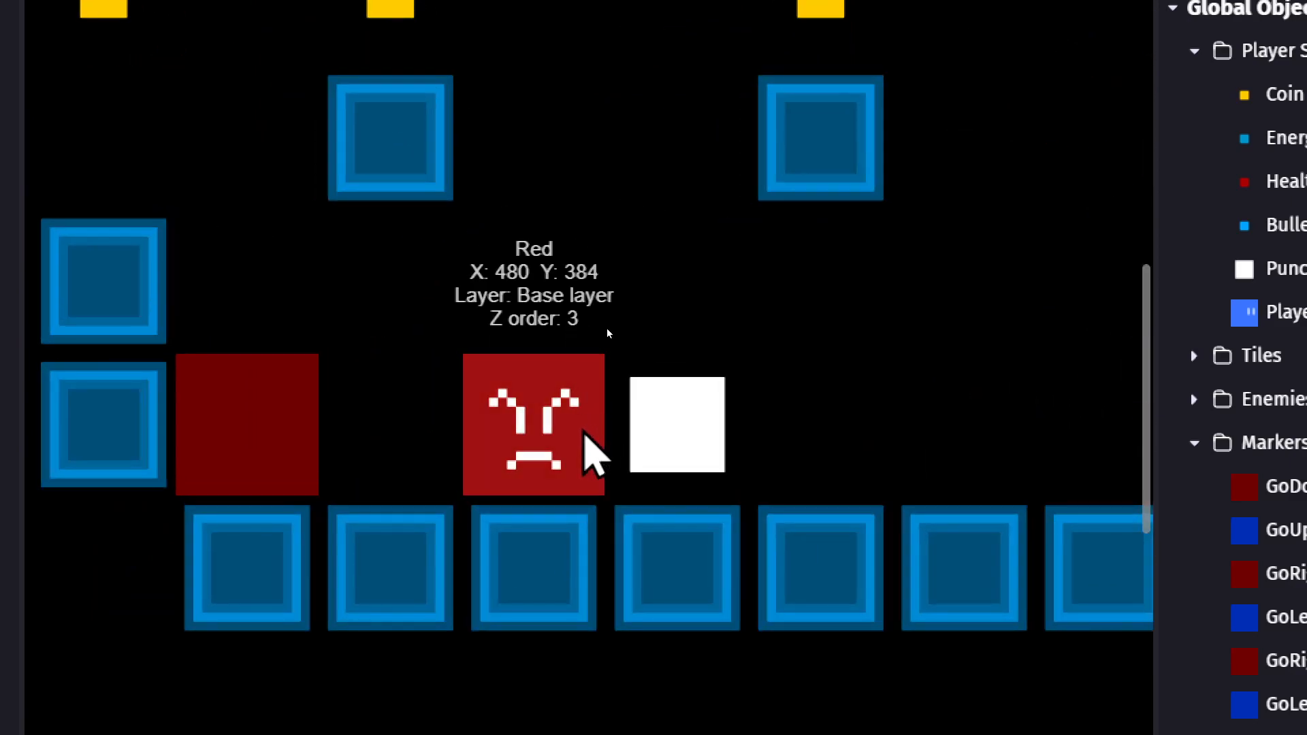
pyautogui.click(651, 324)
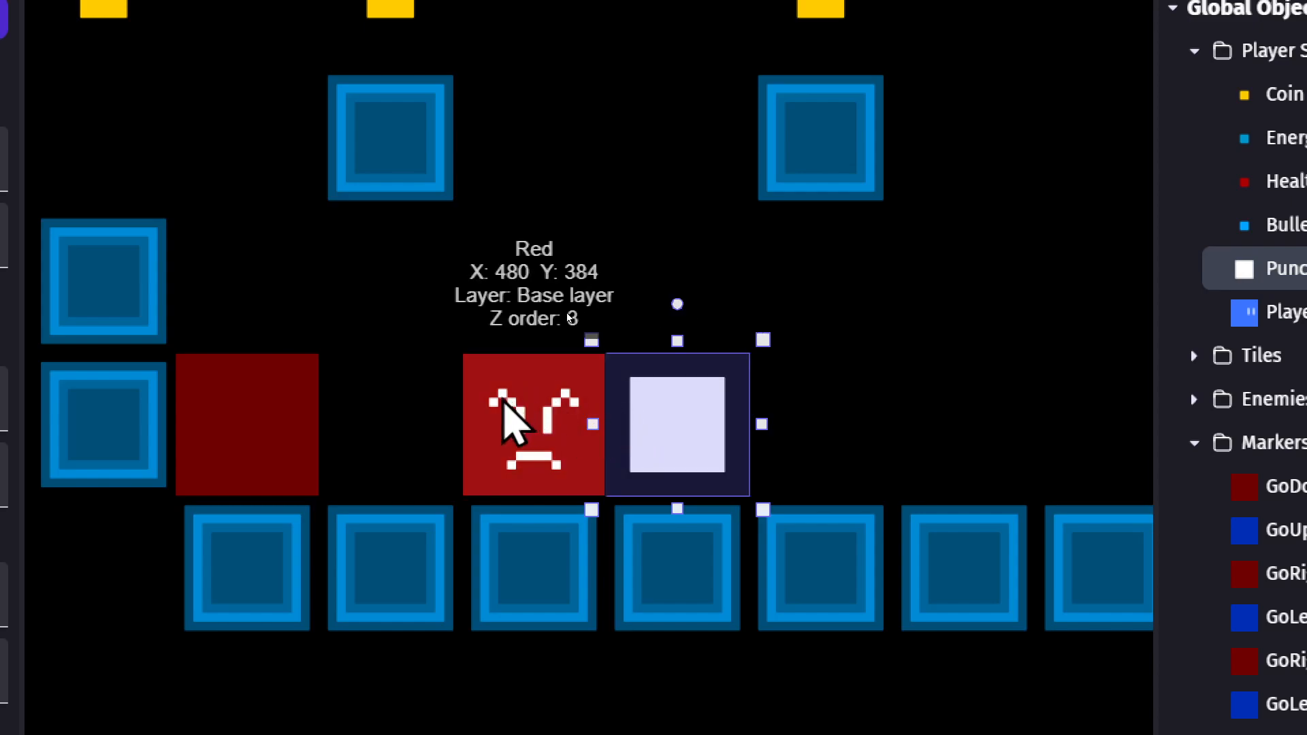
pyautogui.moveTo(512, 429); pyautogui.dragTo(545, 432)
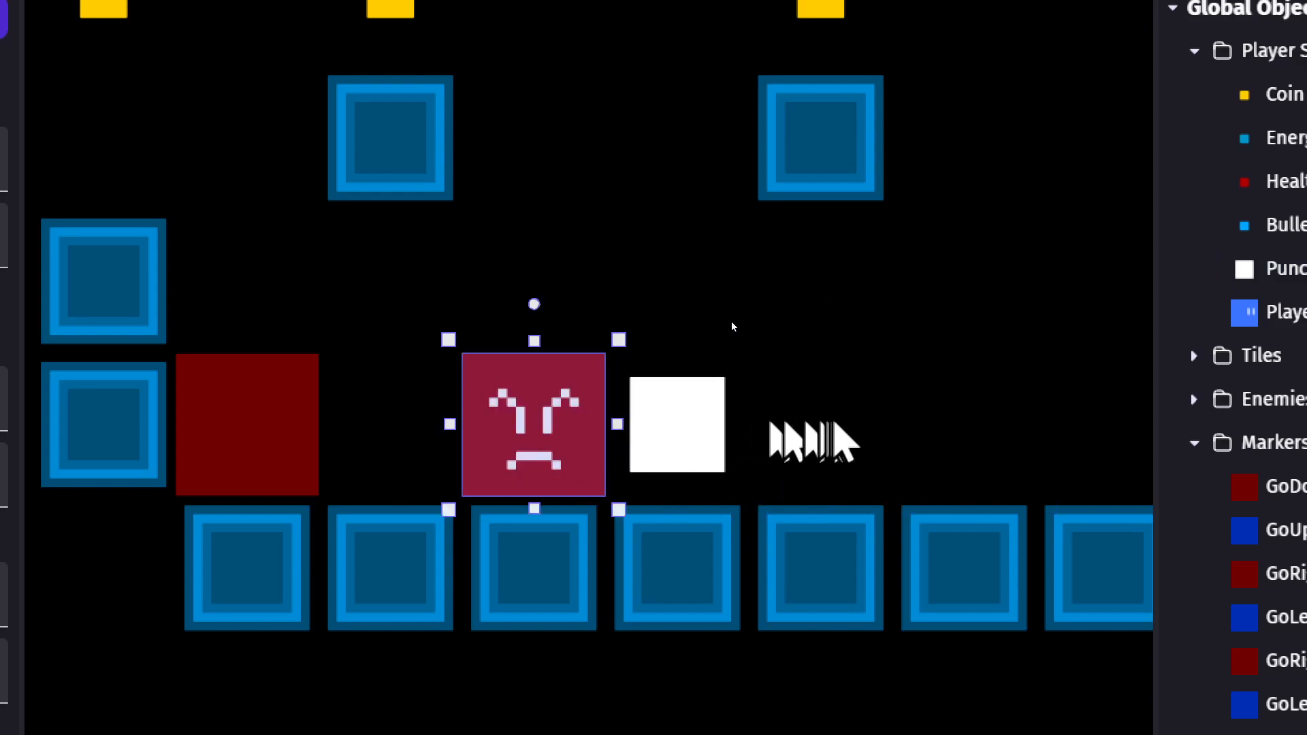
pyautogui.click(842, 426)
# Open the Punch object for editing, examine its origin and center points, and close the editor without applying changes.
pyautogui.doubleClick(647, 444)
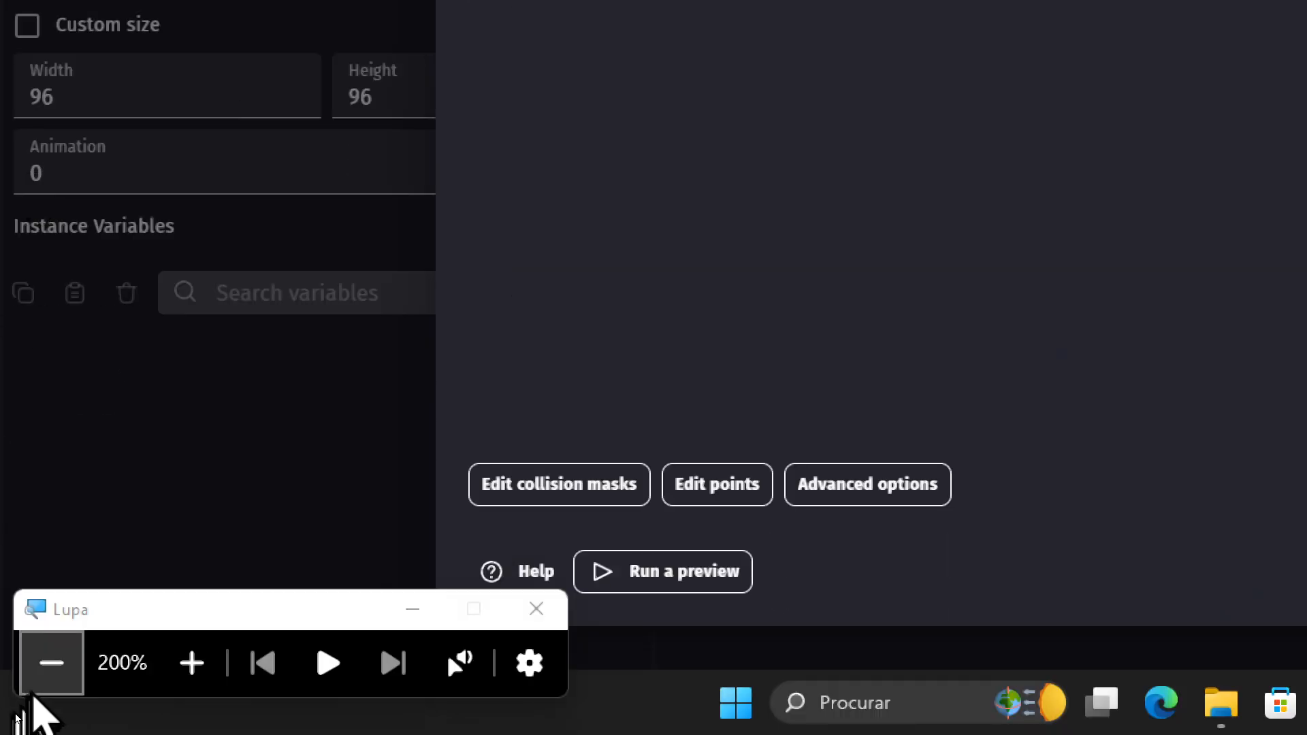
pyautogui.click(42, 688)
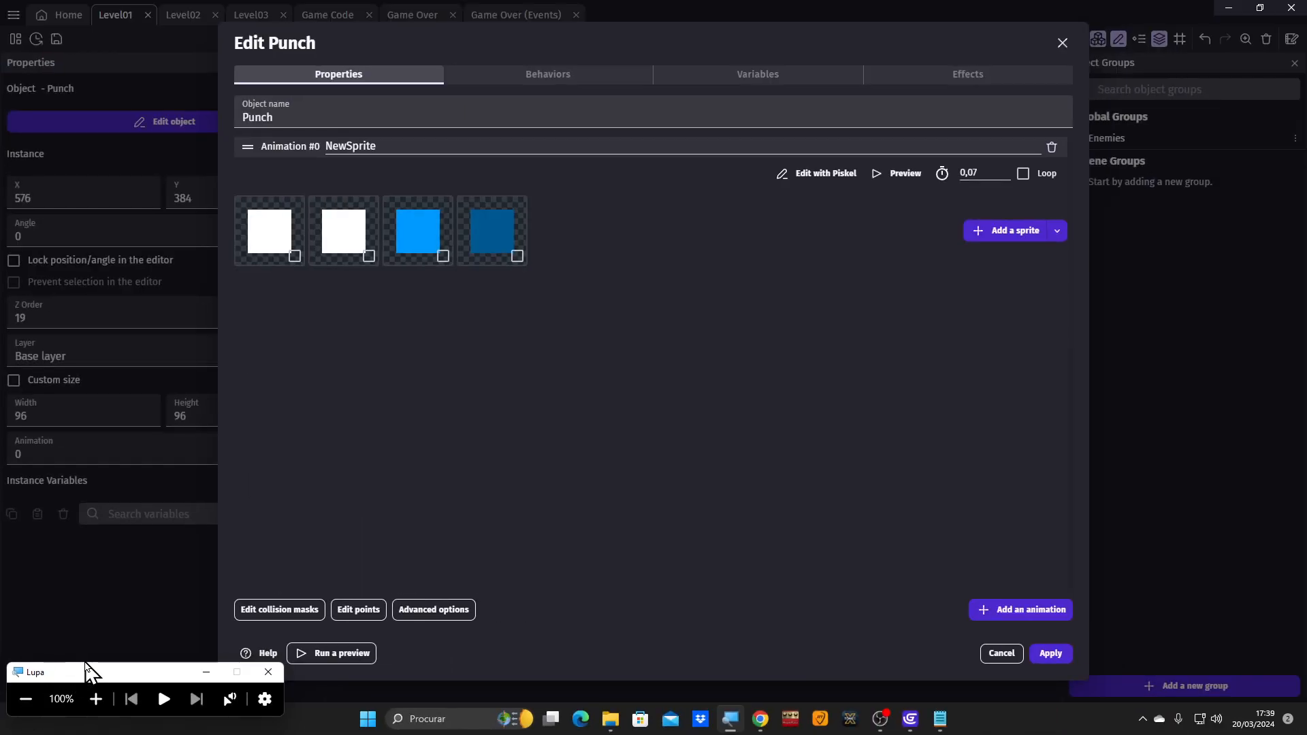
pyautogui.click(350, 612)
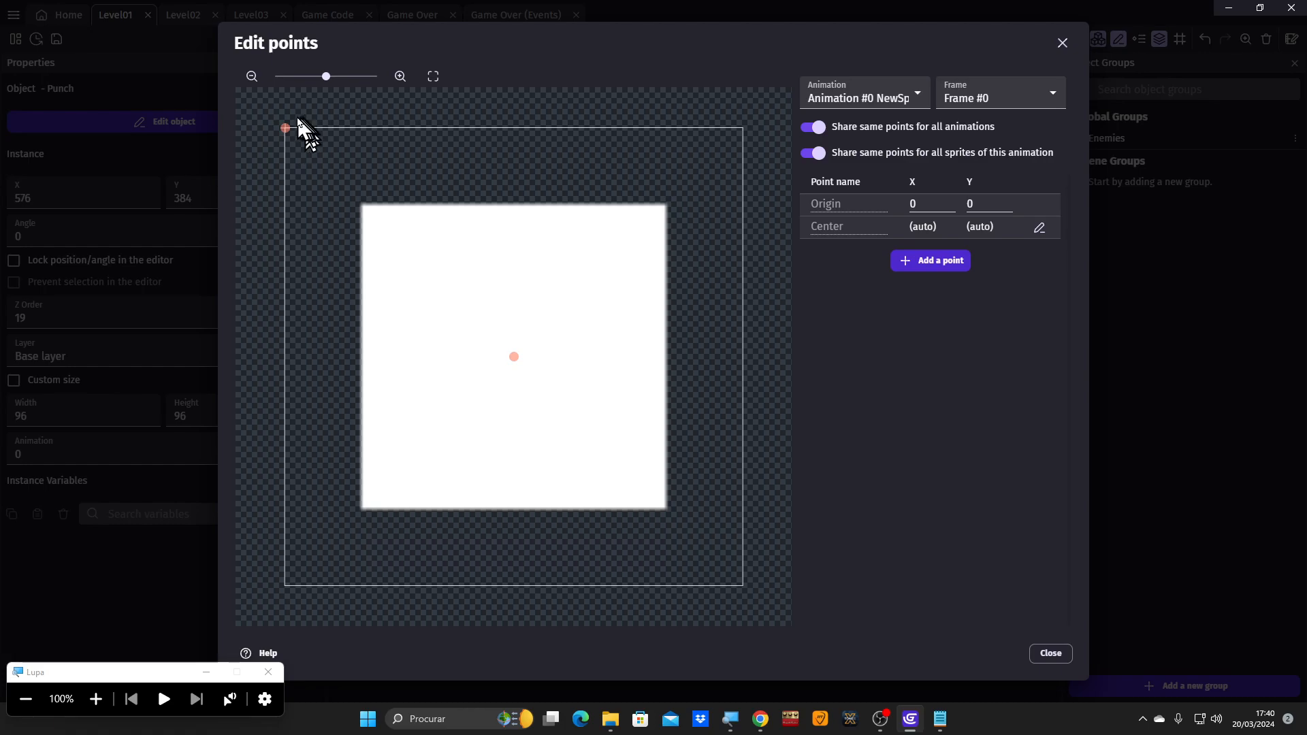
pyautogui.click(1052, 653)
pyautogui.click(1007, 656)
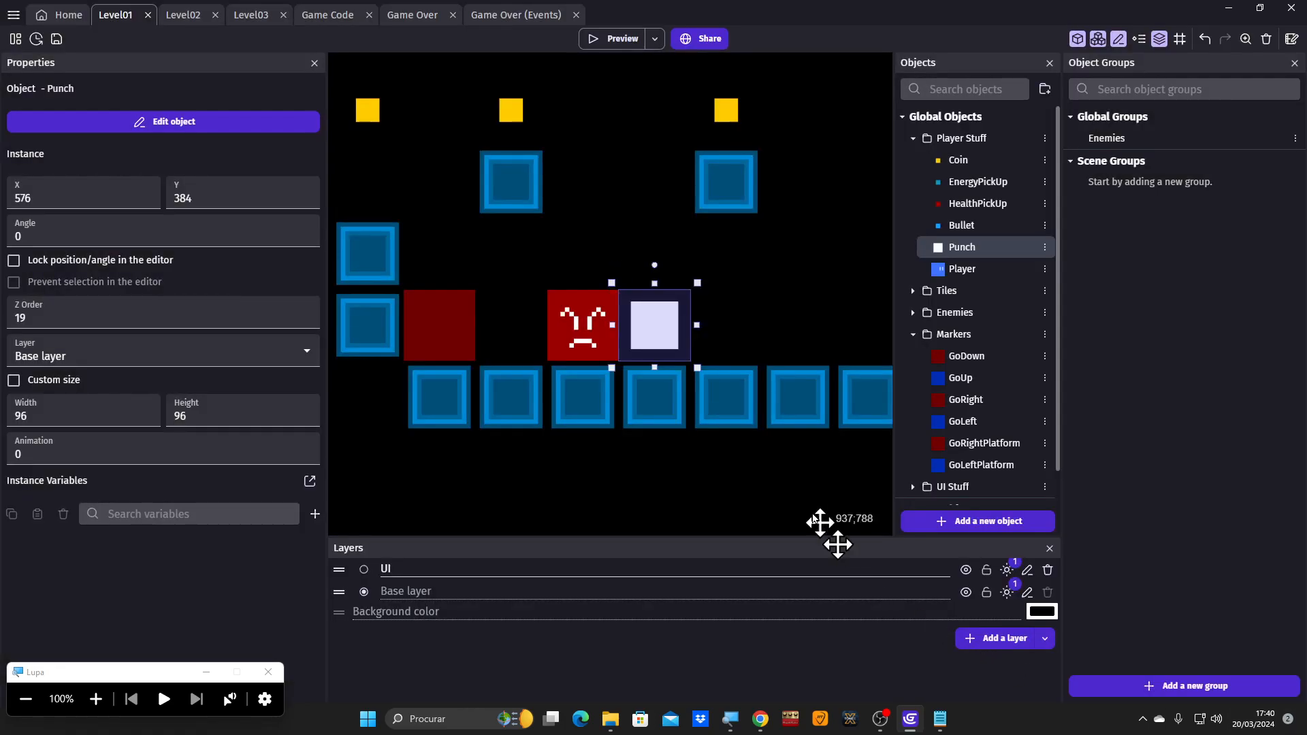
# Move the Punch instance exactly over the first ground enemy at X 480, Y 384, and deselect it.
pyautogui.scroll(3, 595, 310)
pyautogui.scroll(1, 595, 309)
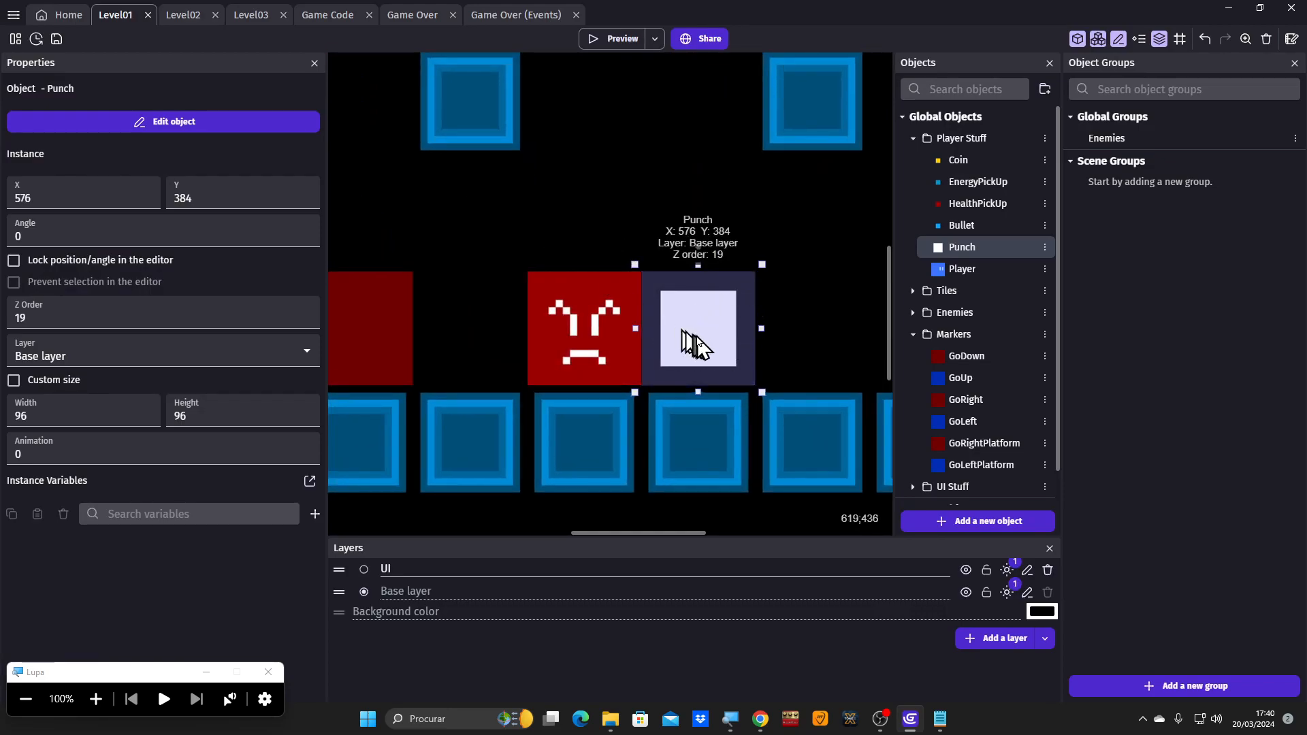
pyautogui.moveTo(715, 351); pyautogui.dragTo(643, 343)
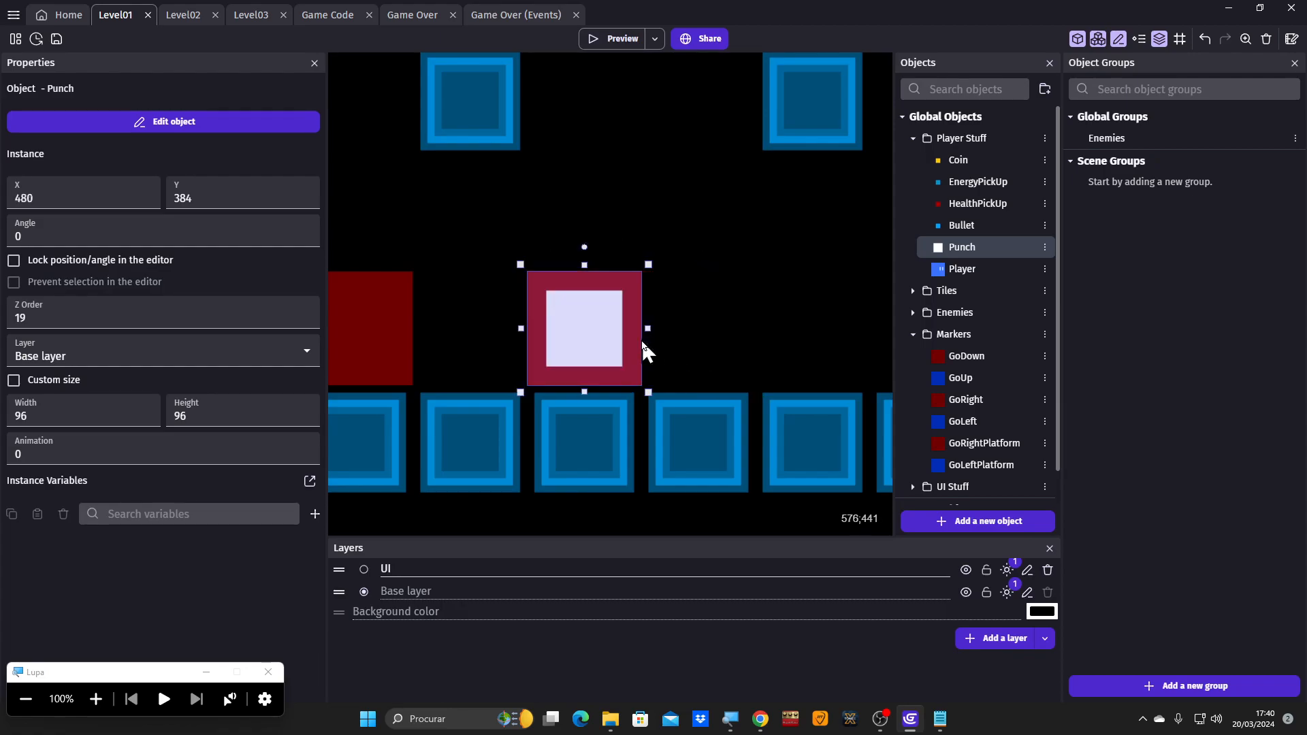
pyautogui.keyDown('ctrl'); pyautogui.scroll(2, 664, 343); pyautogui.keyUp('ctrl')
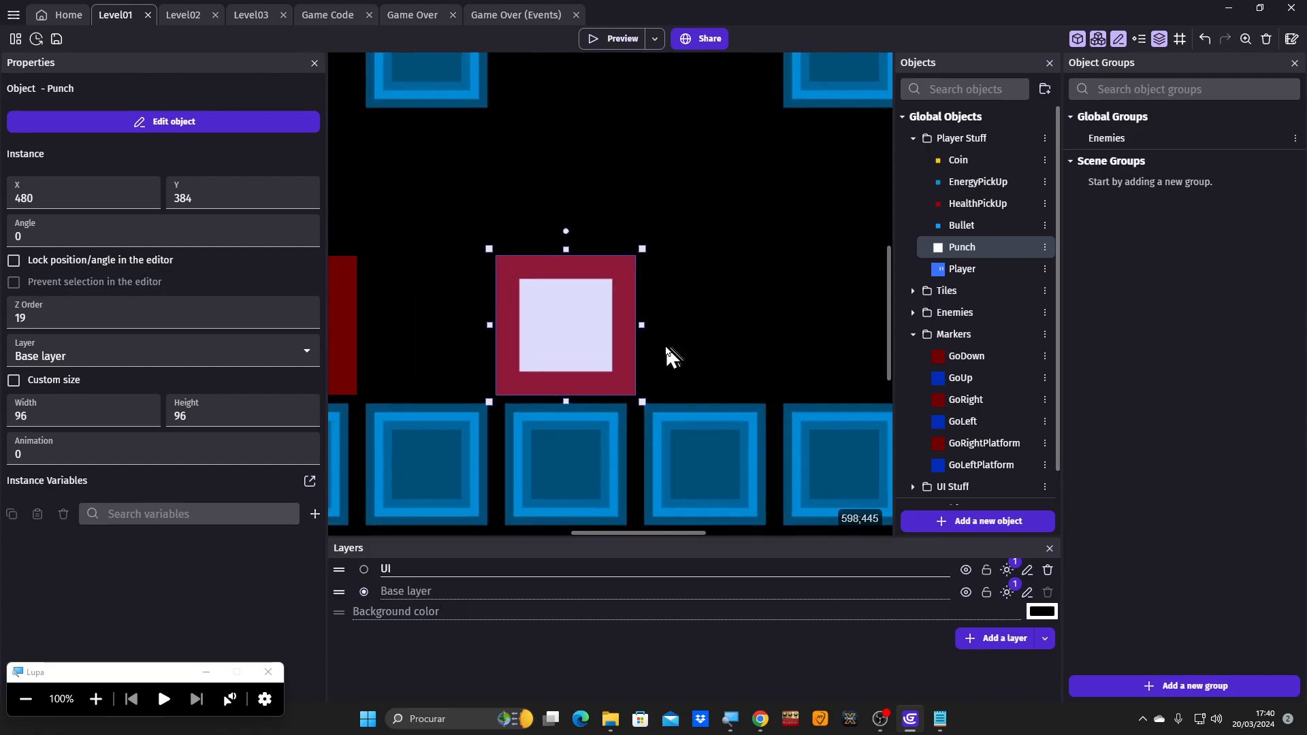
pyautogui.click(665, 349)
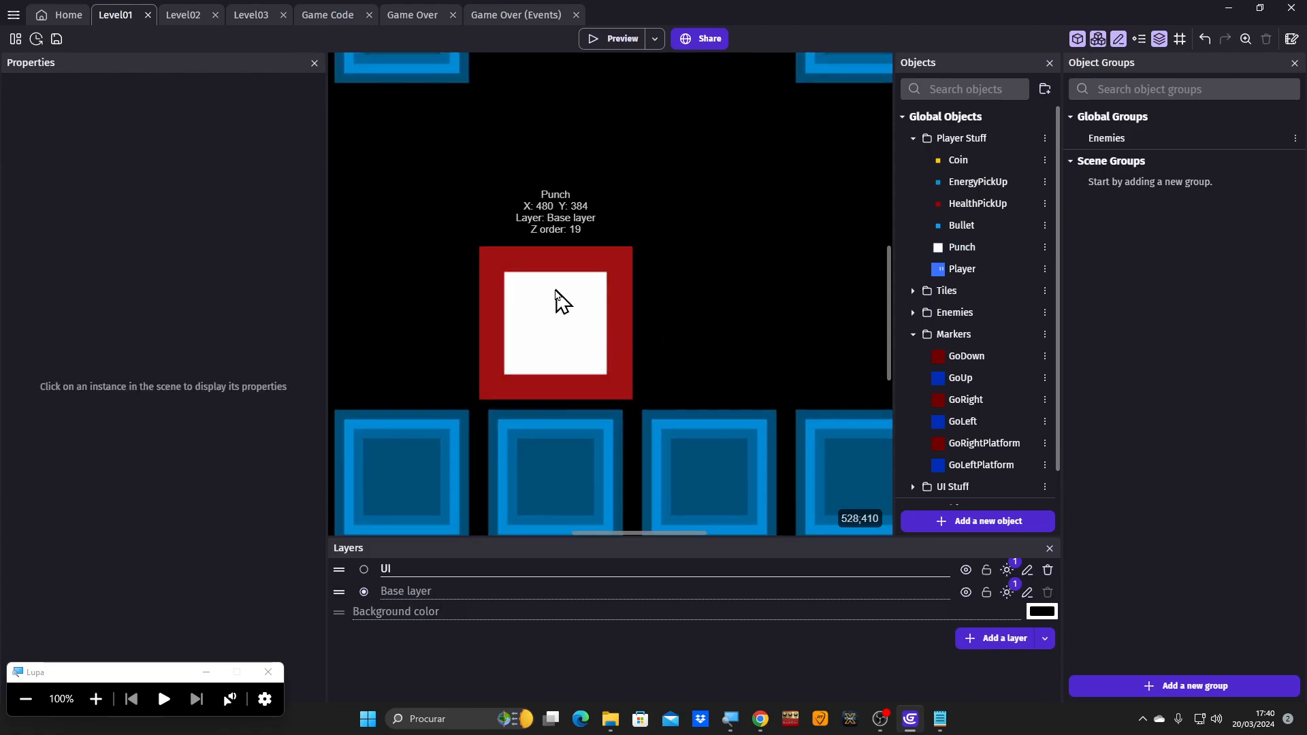
# Shift the Punch instance right to about X 546, then nudge it back left to X 501 so it overlaps the enemy.
pyautogui.moveTo(565, 316); pyautogui.dragTo(672, 319)
pyautogui.press('Left')
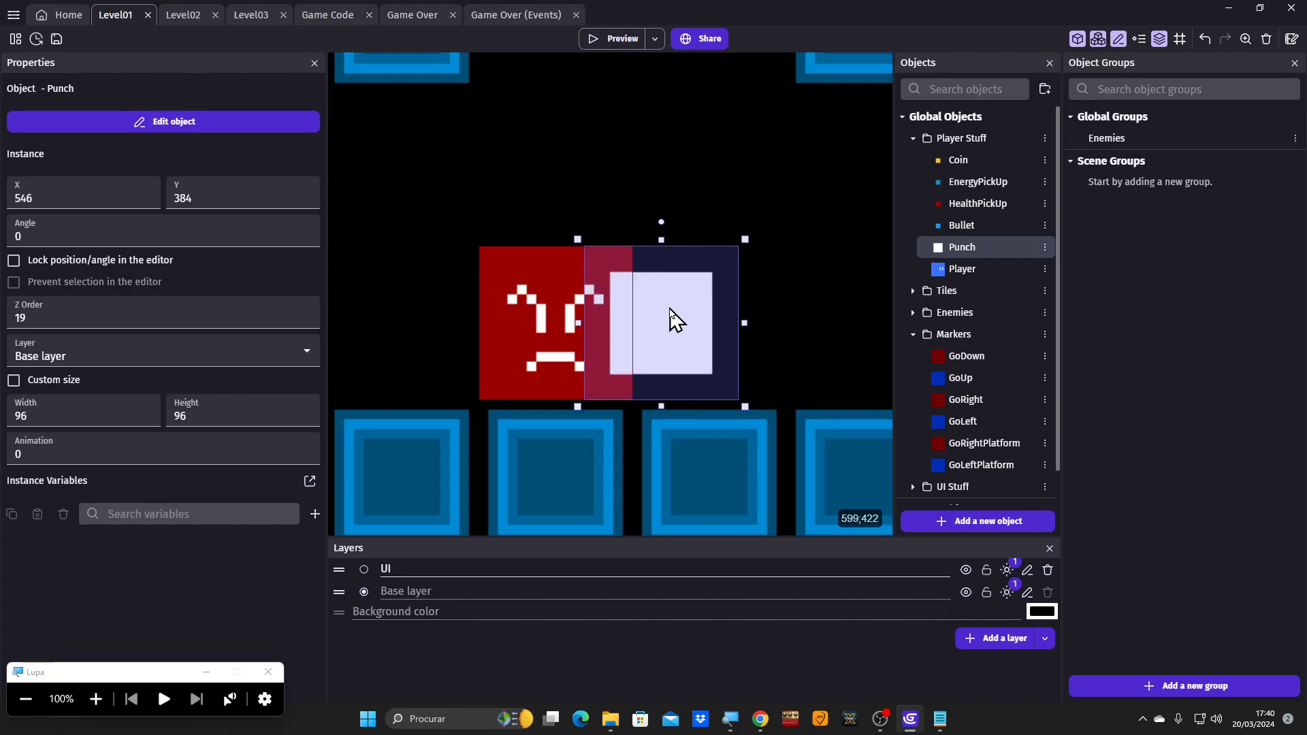
pyautogui.press('Left')
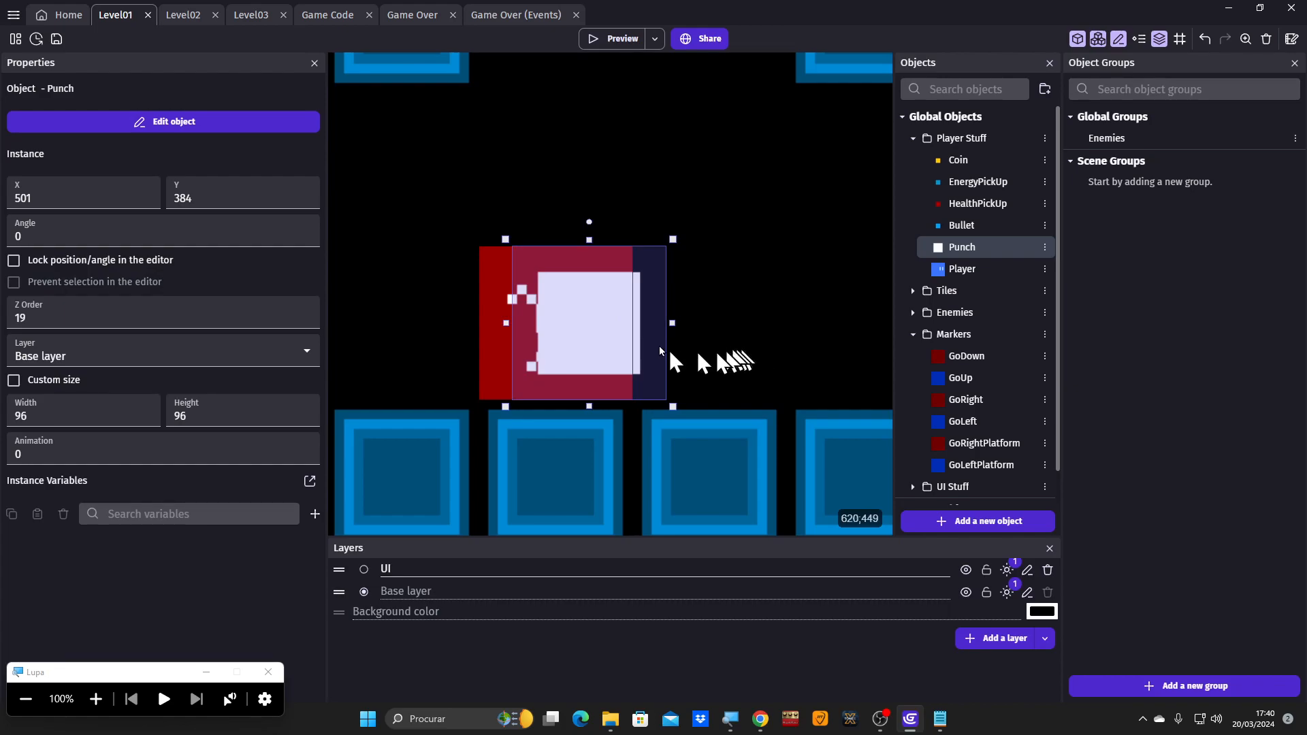
pyautogui.keyDown('ctrl'); pyautogui.scroll(1, 563, 311); pyautogui.keyUp('ctrl')
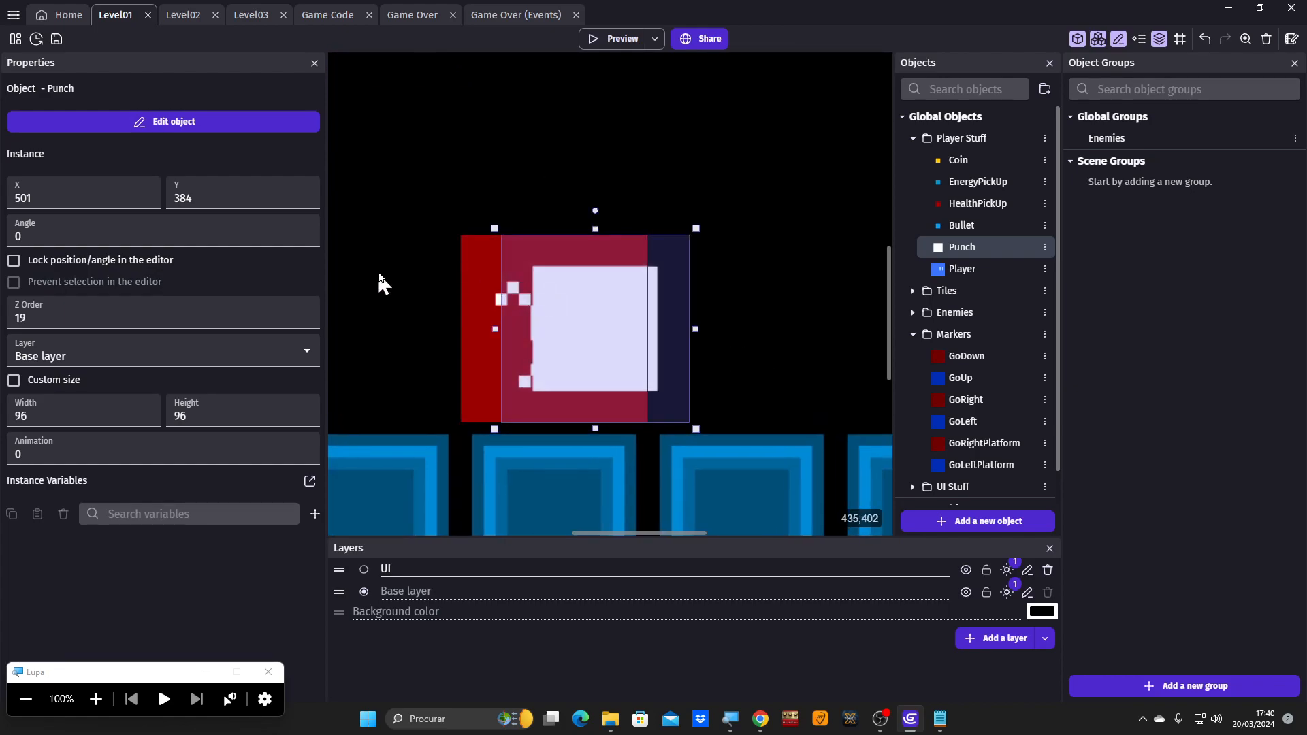
pyautogui.keyDown('ctrl'); pyautogui.scroll(2, 494, 265); pyautogui.keyUp('ctrl')
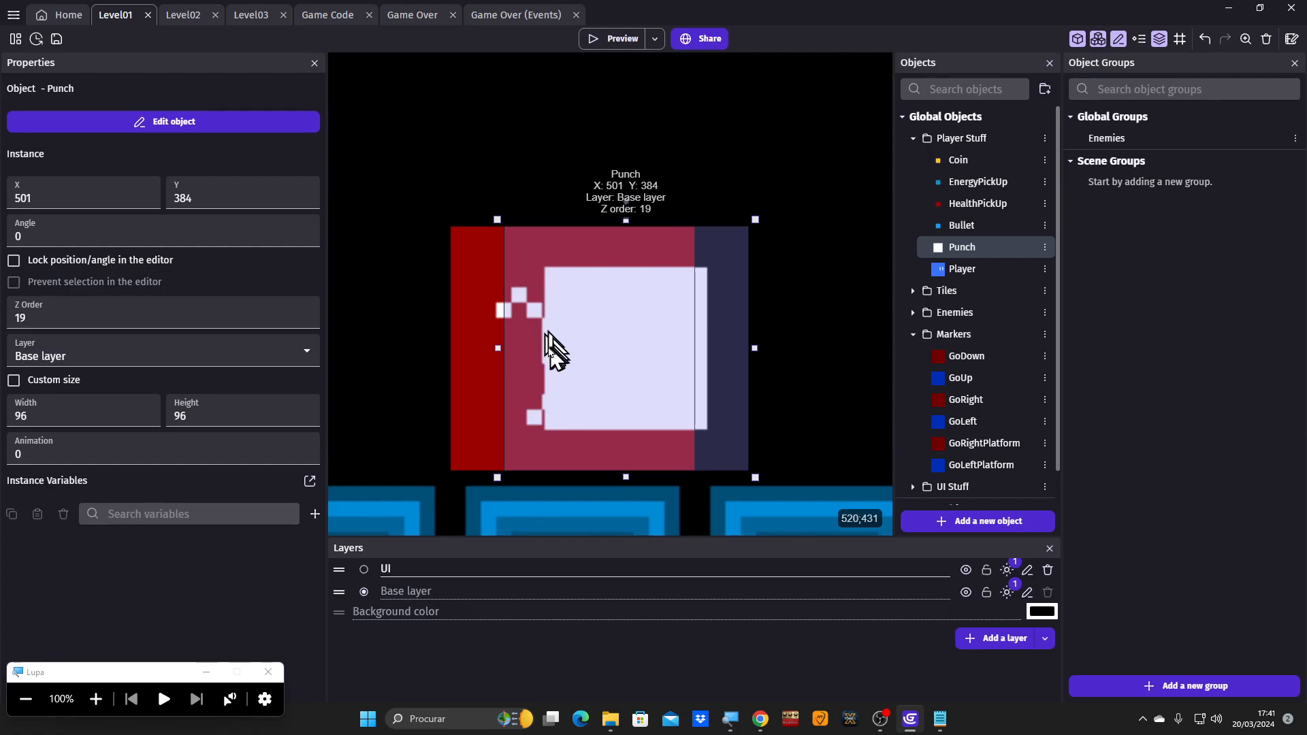
pyautogui.keyDown('ctrl'); pyautogui.scroll(-2, 558, 350); pyautogui.keyUp('ctrl')
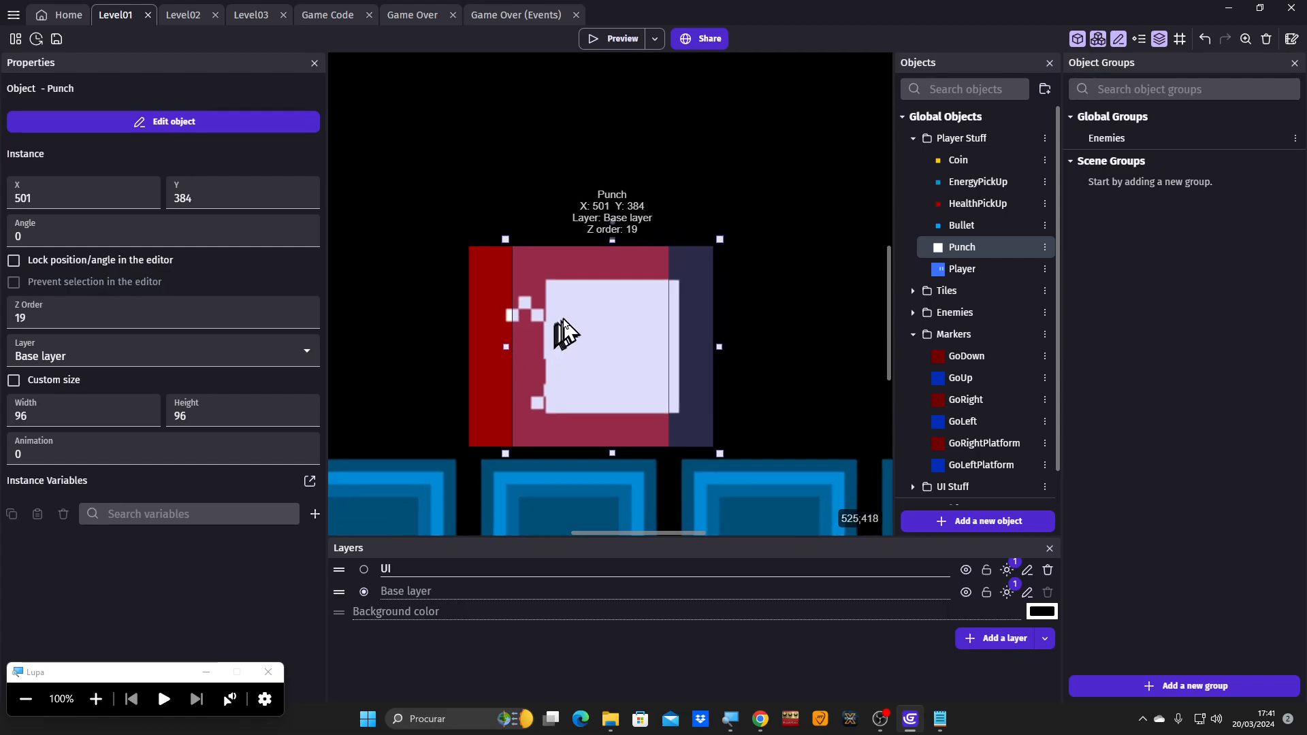
# Move the Punch instance to the enemy's left side, undo its recent moves, and nudge it right to X 505.
pyautogui.moveTo(617, 332); pyautogui.dragTo(420, 332)
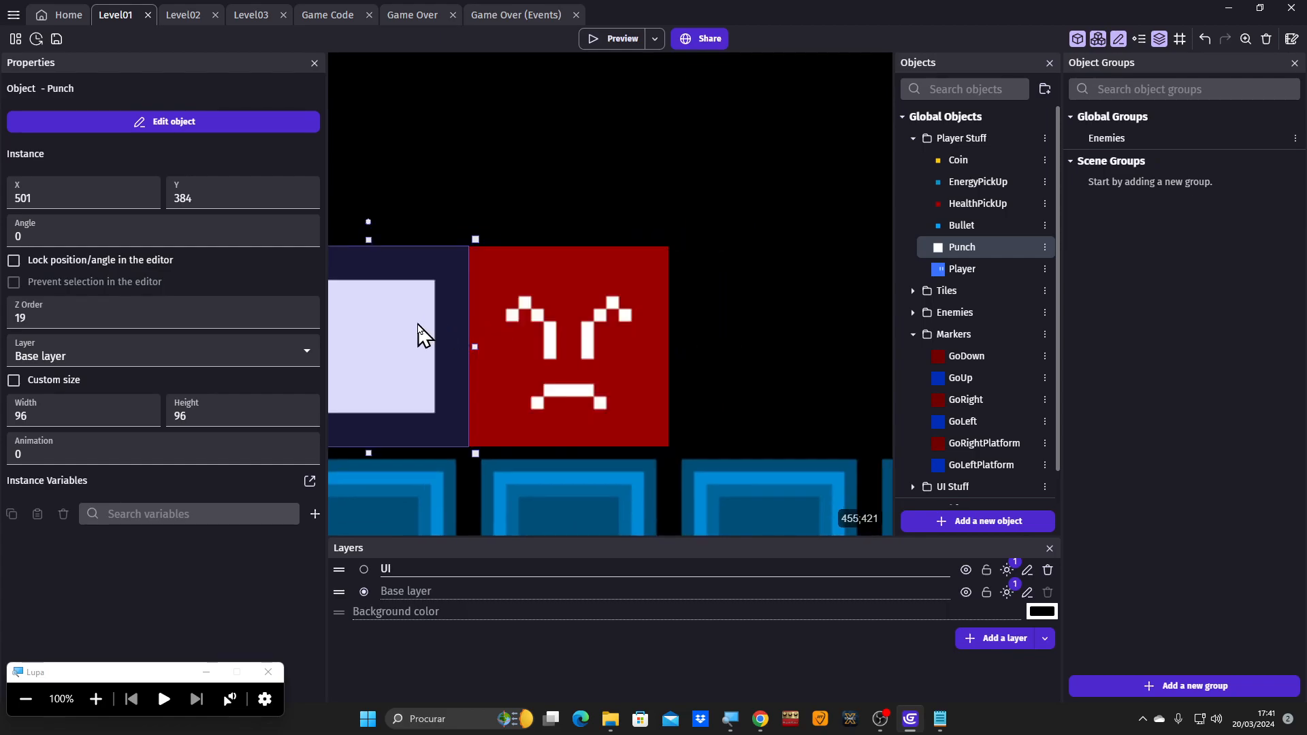
pyautogui.hotkey('ctrl', 'z')
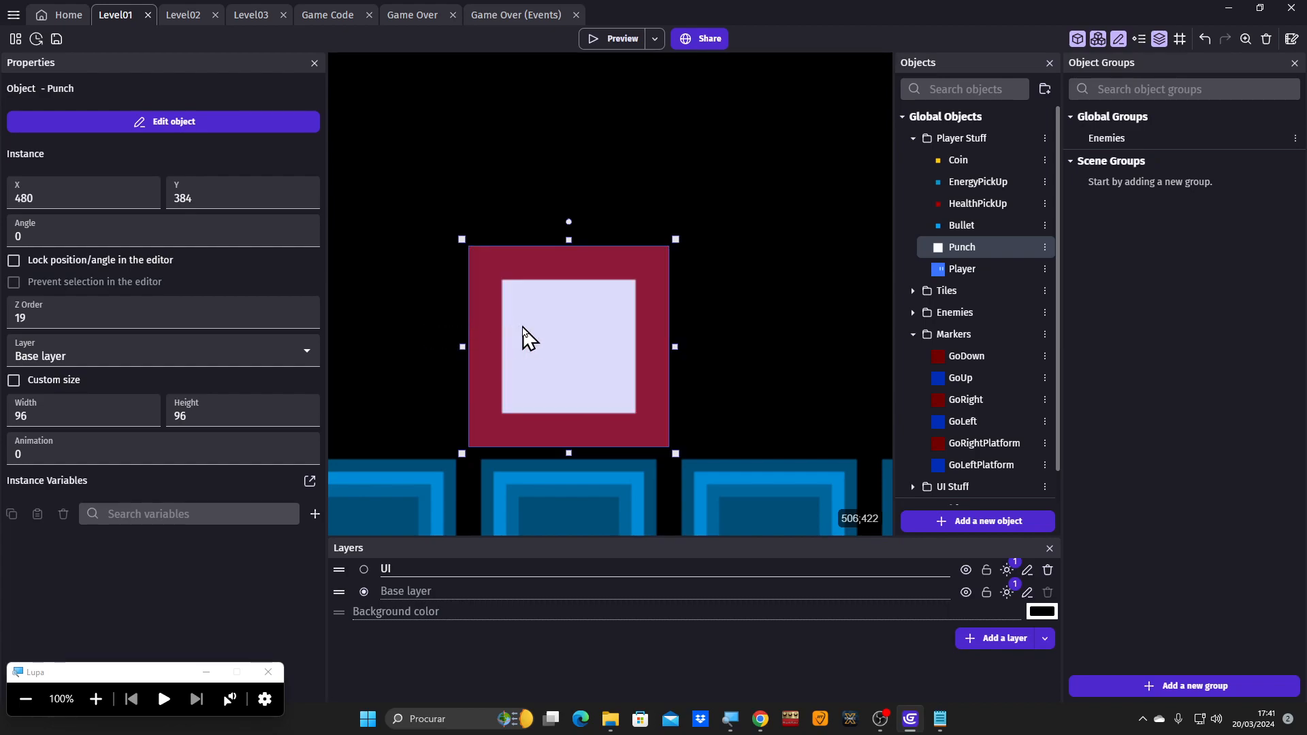
pyautogui.press('Right')
pyautogui.press('Right')
pyautogui.press('Right')
pyautogui.press('Right')
pyautogui.press('Right')
pyautogui.press('Right')
pyautogui.press('Right')
pyautogui.press('Right')
pyautogui.press('Right')
pyautogui.press('Right')
pyautogui.press('Right')
pyautogui.press('Right')
pyautogui.press('Right')
pyautogui.press('Right')
pyautogui.press('Right')
pyautogui.press('Right')
pyautogui.press('Right')
pyautogui.press('Right')
pyautogui.press('Right')
pyautogui.press('Right')
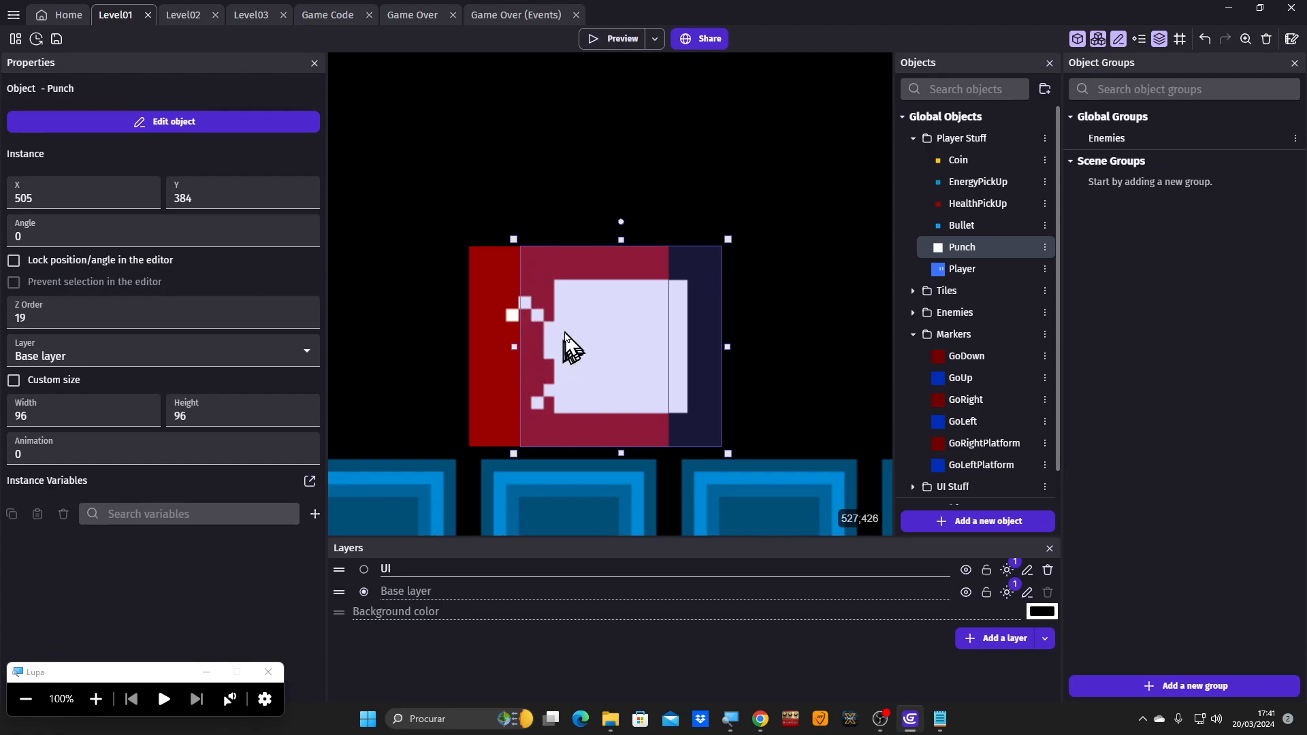
# Move the Punch instance off the first ground enemy and delete it from Level01.
pyautogui.moveTo(596, 340); pyautogui.dragTo(663, 344)
pyautogui.scroll(-3, 666, 344)
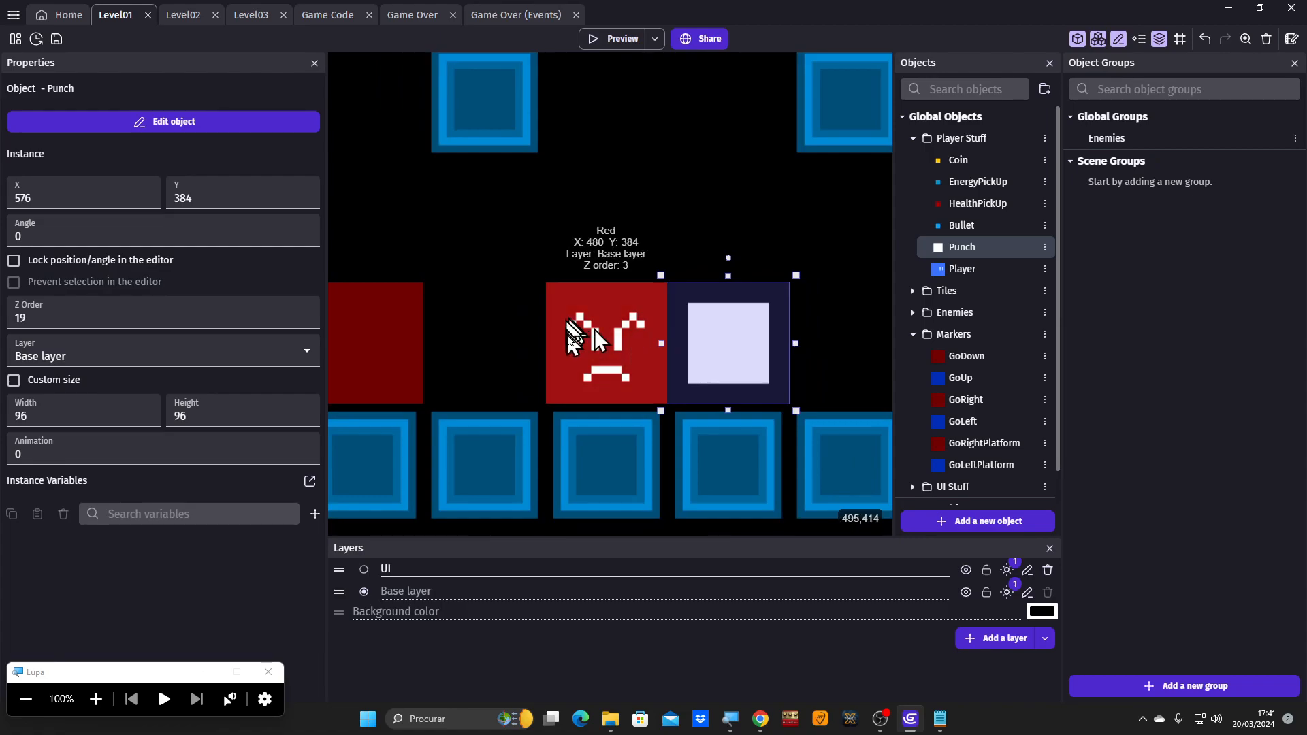
pyautogui.scroll(-3, 570, 327)
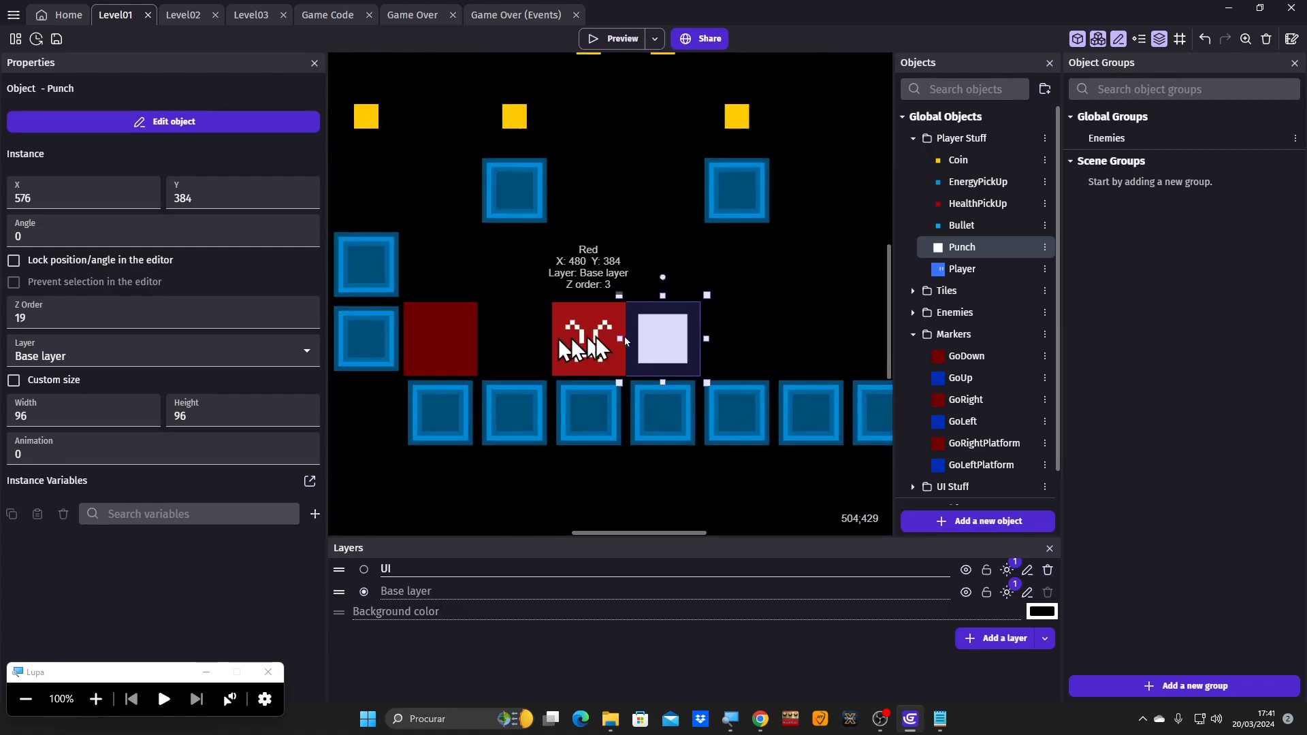
pyautogui.moveTo(544, 306); pyautogui.dragTo(486, 266)
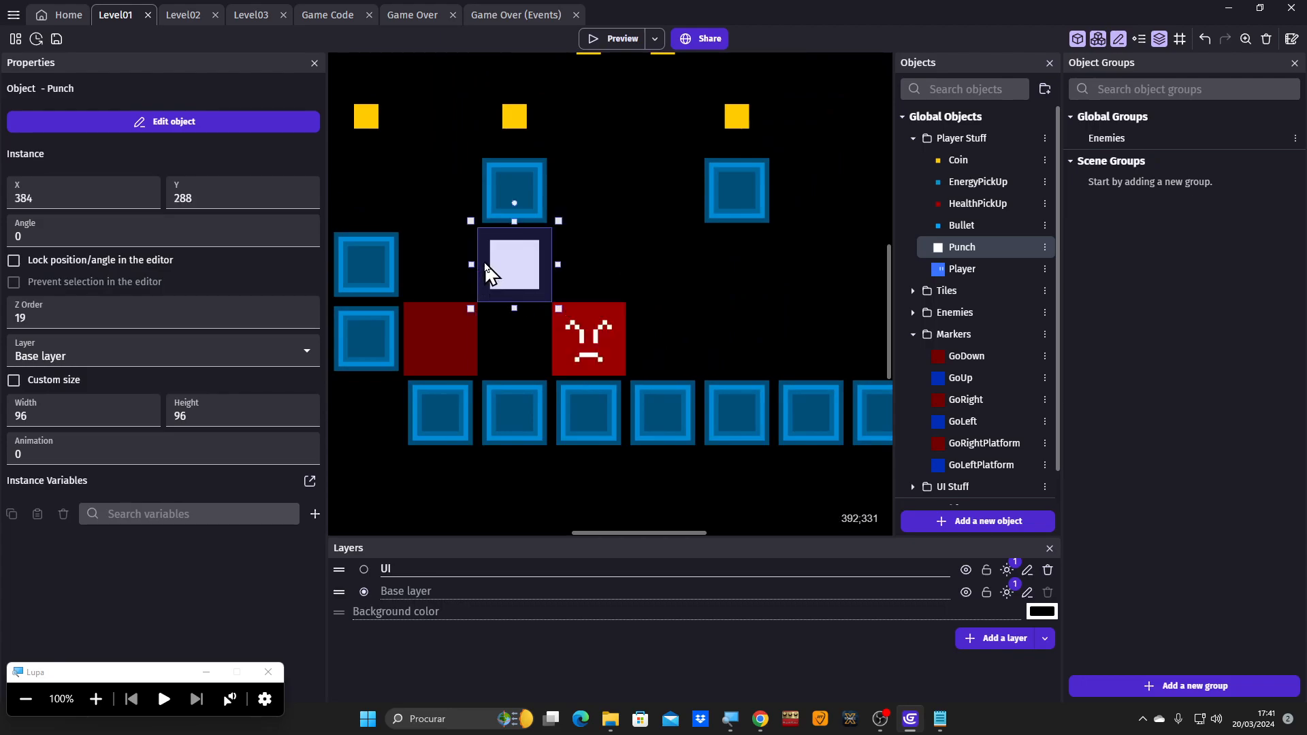
pyautogui.press('Delete')
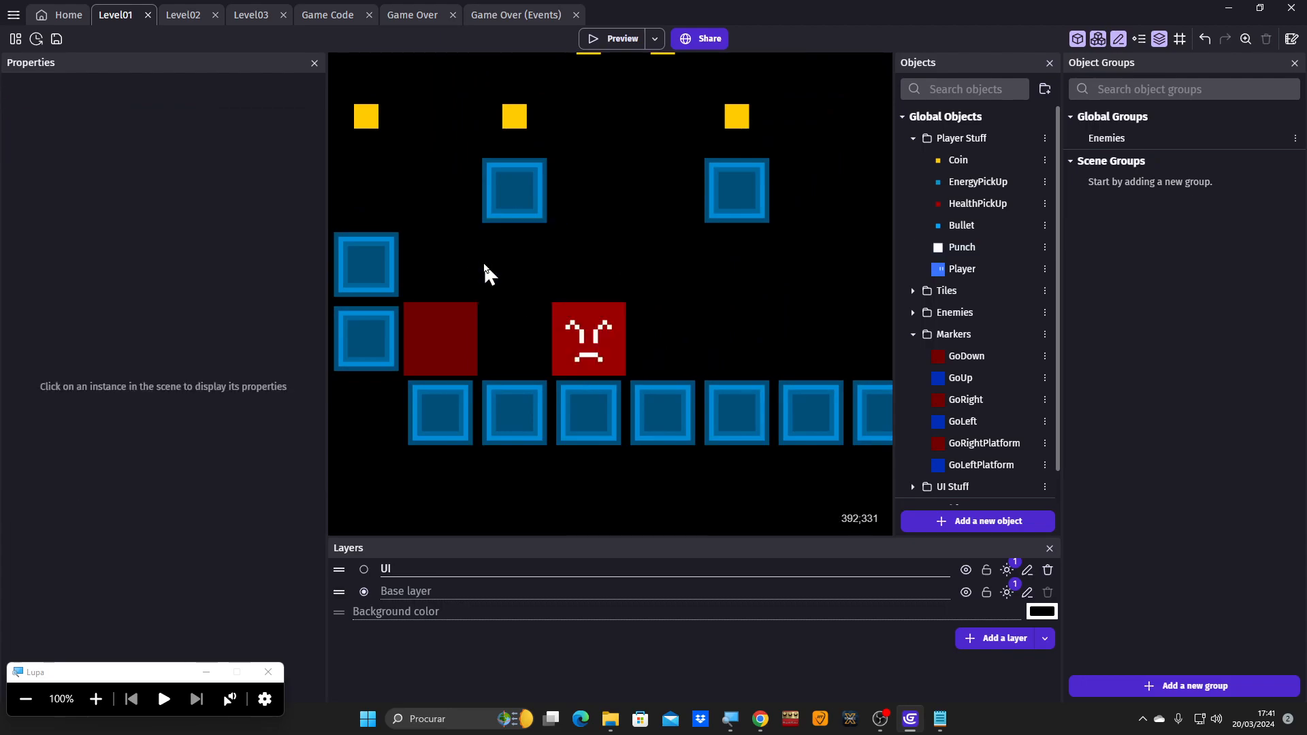
# Magnify the screen to 200% and open the Game Code events.
pyautogui.click(96, 699)
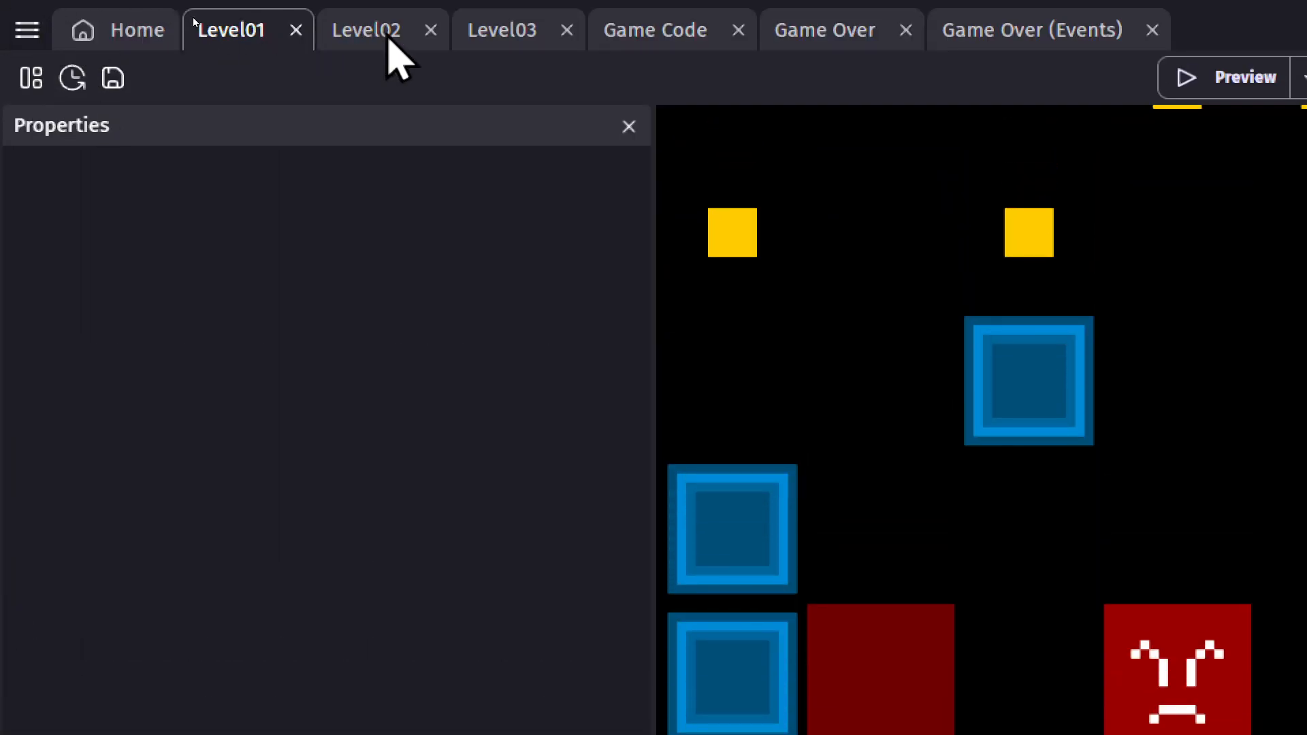
pyautogui.click(686, 40)
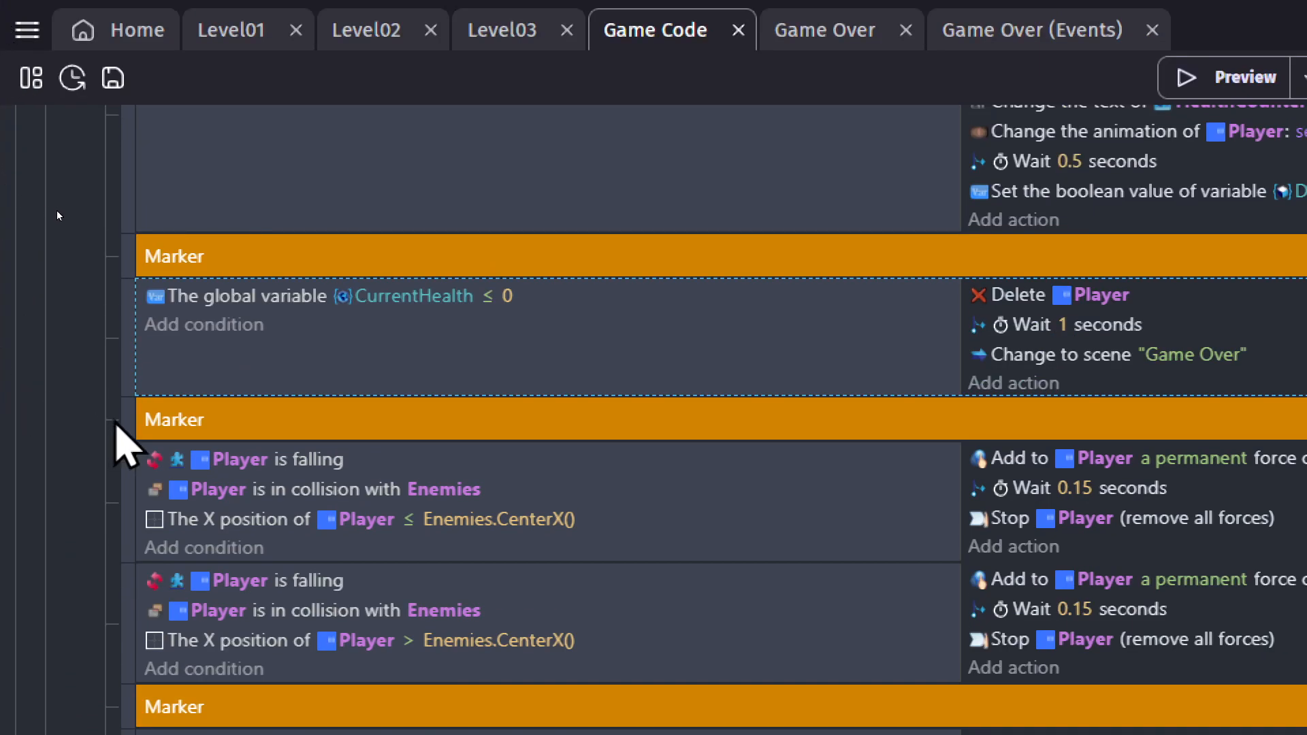
# Collapse the Taking Damange event group and expand the Punching group down to its Punch and Red collision events.
pyautogui.scroll(15, 115, 422)
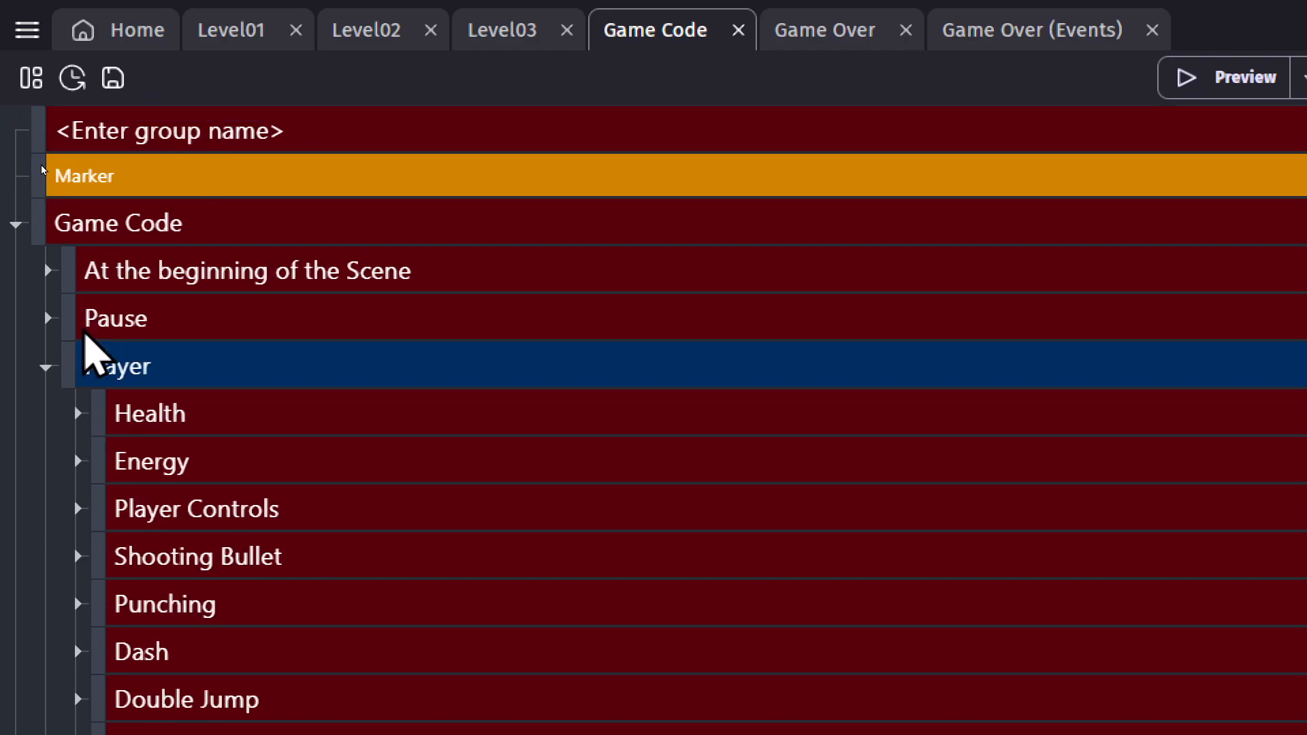
pyautogui.scroll(-3, 92, 350)
pyautogui.scroll(-4, 33, 457)
pyautogui.scroll(-1, 34, 463)
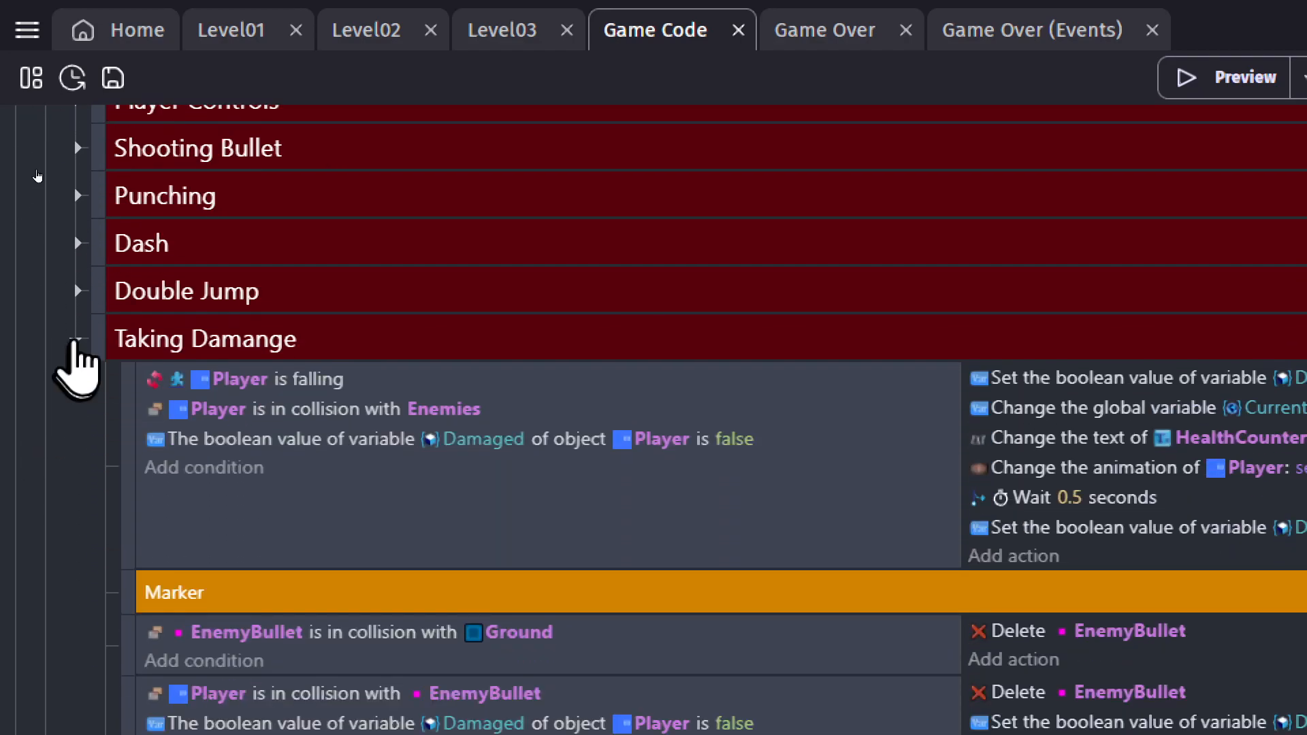
pyautogui.click(76, 340)
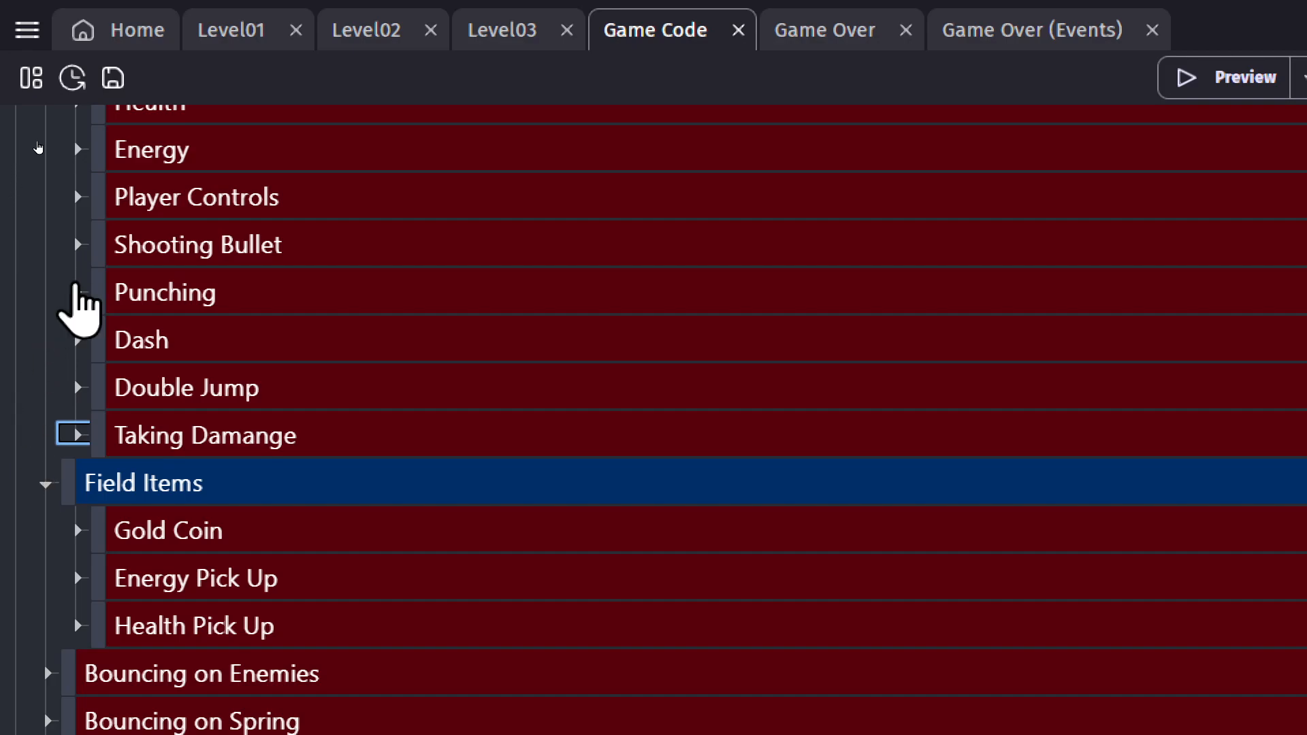
pyautogui.click(77, 292)
pyautogui.scroll(-5, 55, 446)
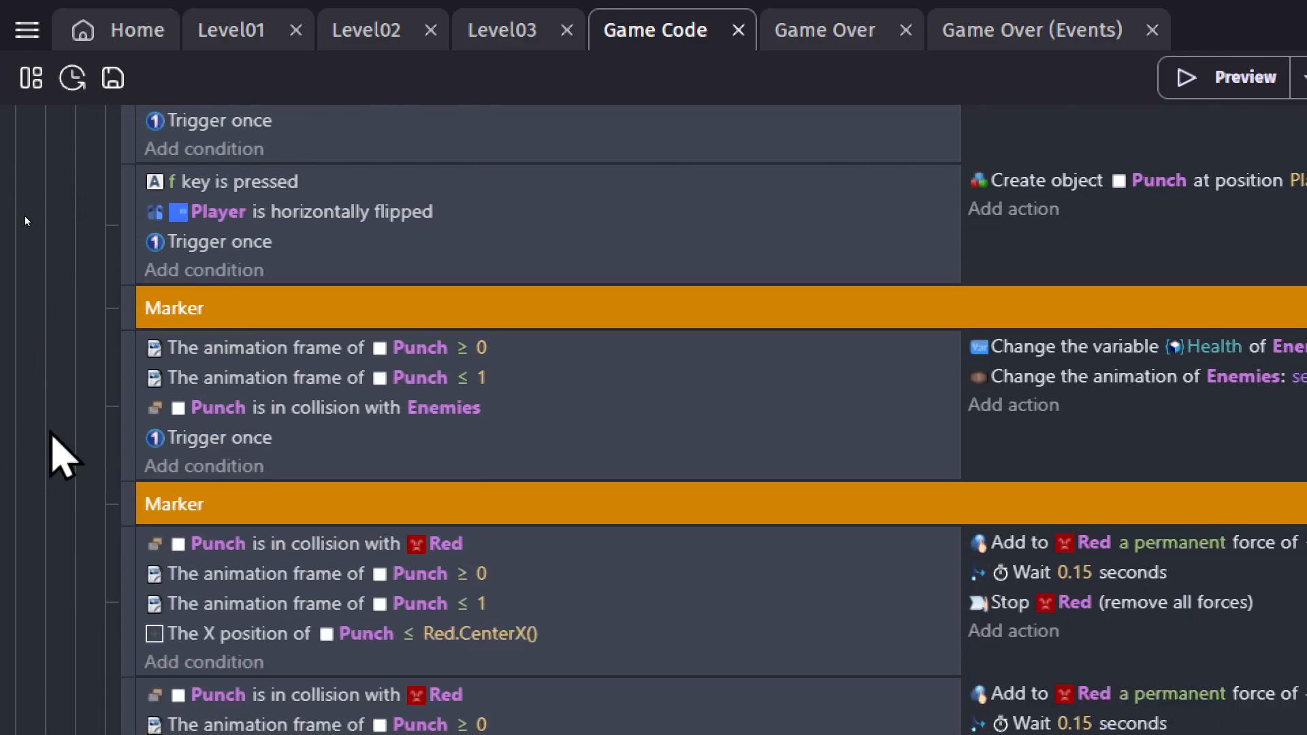
pyautogui.scroll(-2, 51, 432)
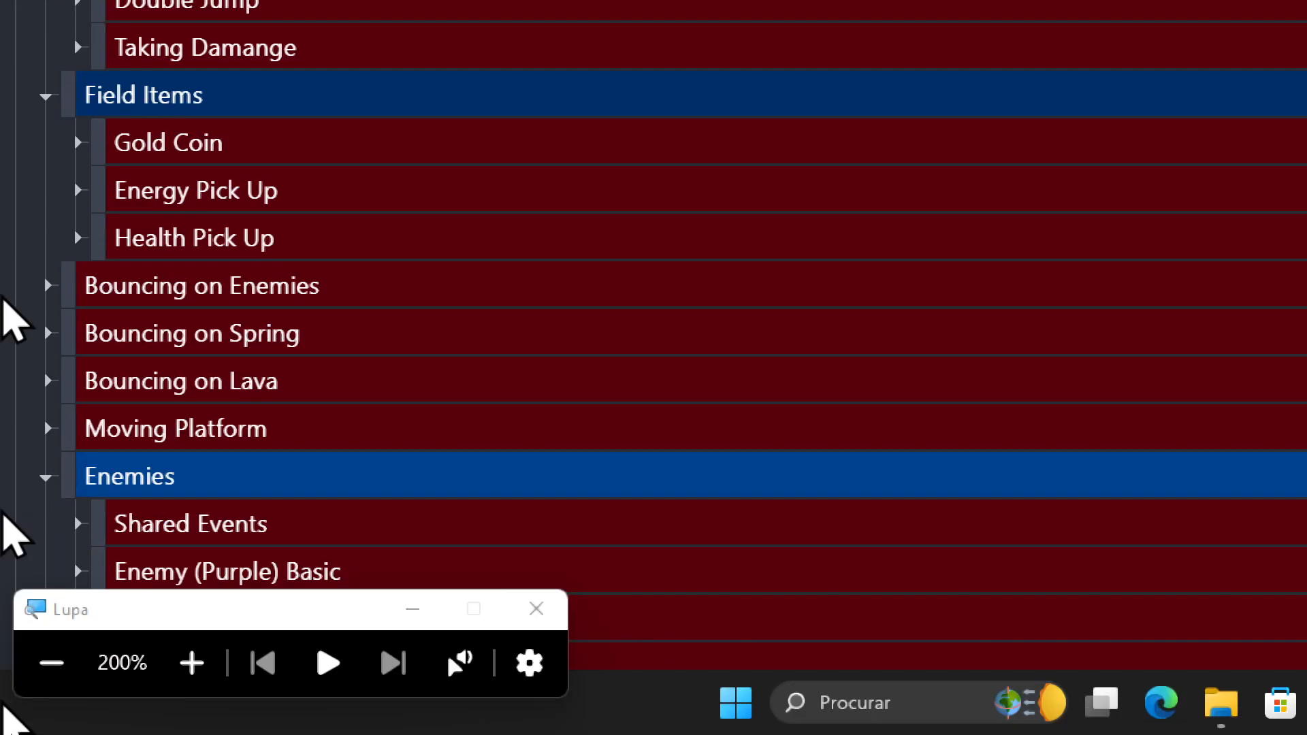
# Set the comparison value of Punch's X position (≤) in the first Punch and Red collision event to Red.X().
pyautogui.click(192, 663)
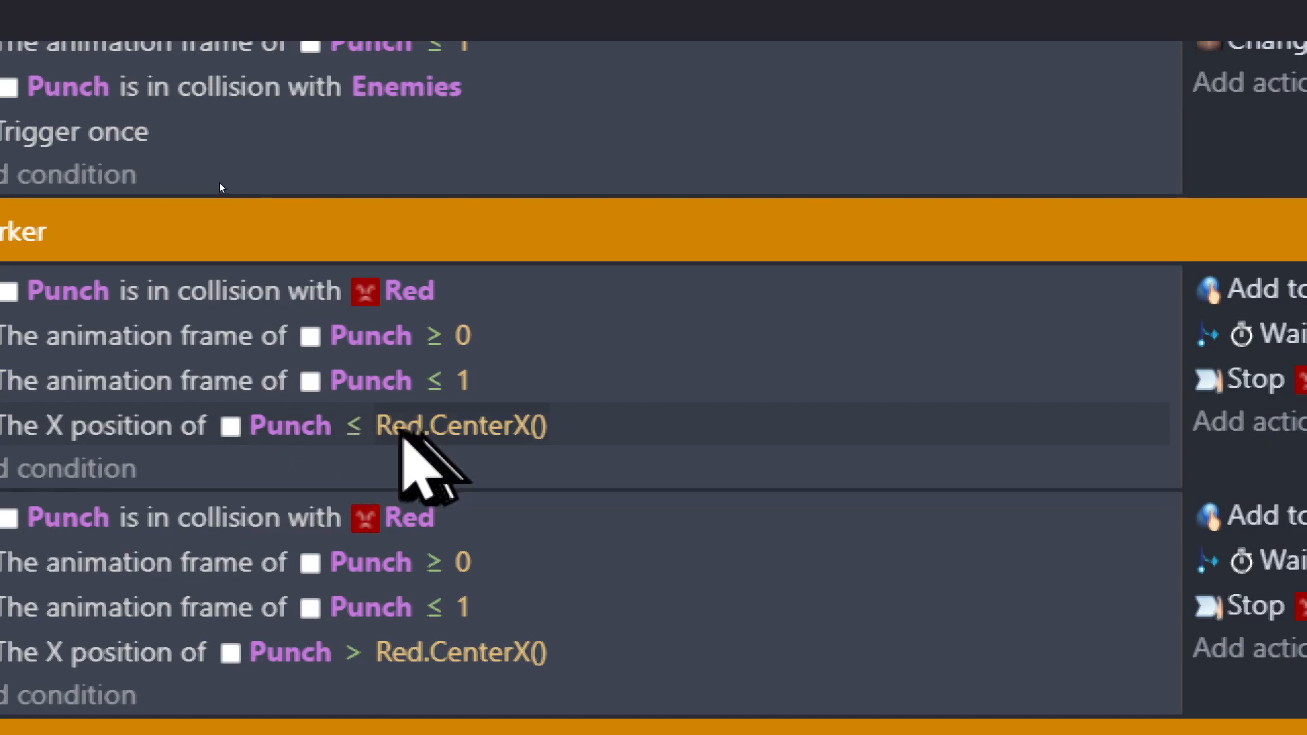
pyautogui.click(482, 428)
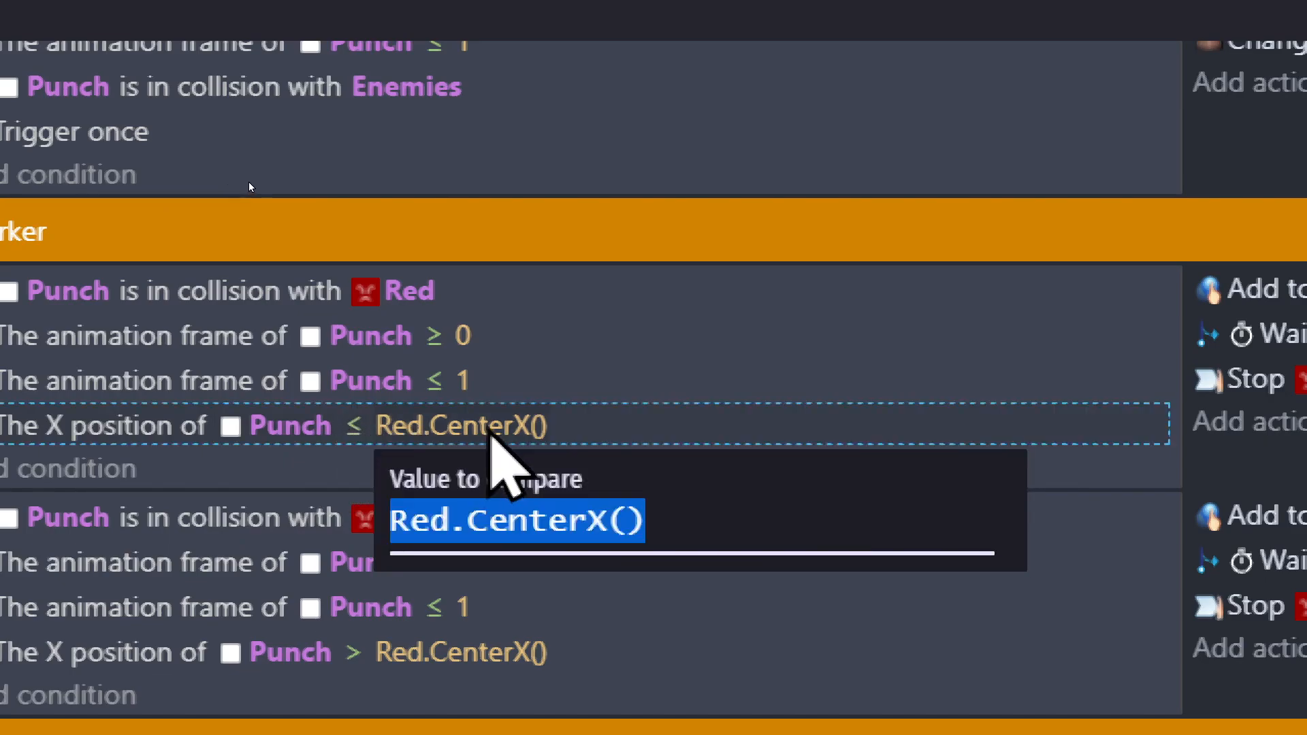
pyautogui.press('End')
pyautogui.press('Left')
pyautogui.press('Left')
pyautogui.press('Left')
pyautogui.press('BackSpace')
pyautogui.press('BackSpace')
pyautogui.press('BackSpace')
pyautogui.press('BackSpace')
pyautogui.press('BackSpace')
pyautogui.press('BackSpace')
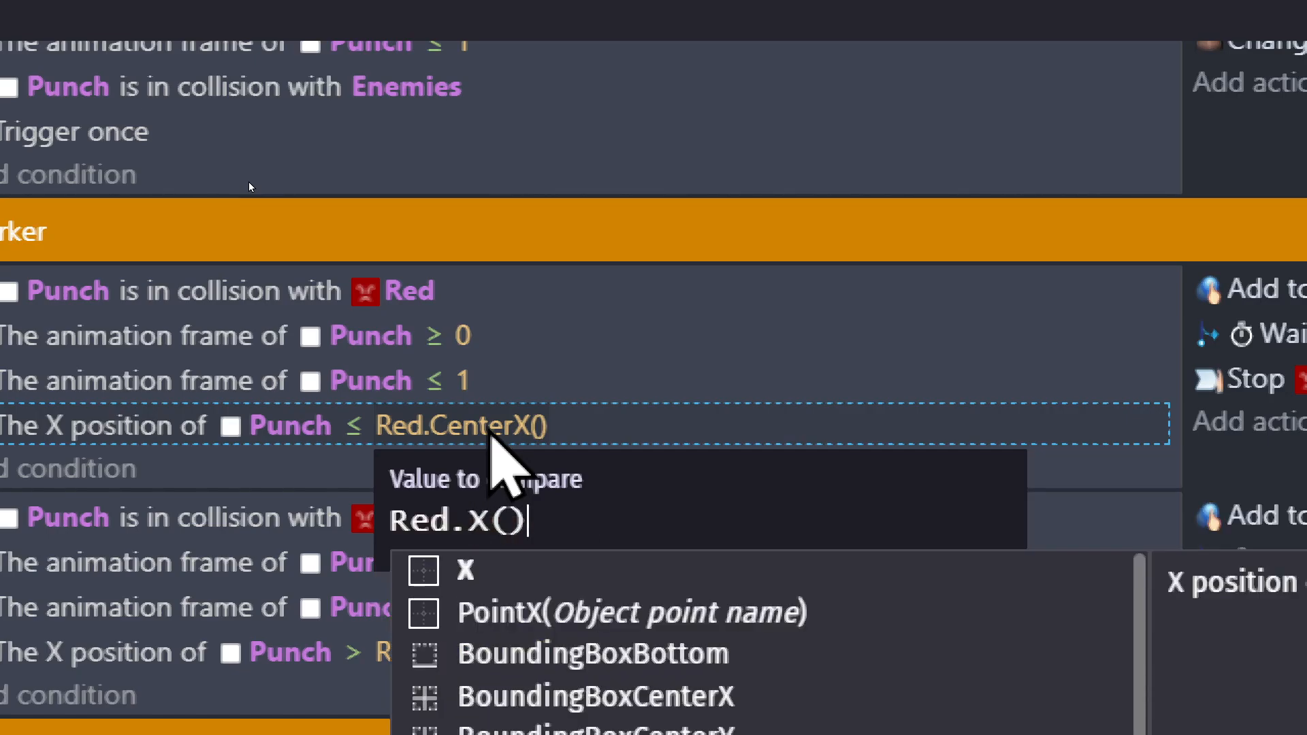
pyautogui.press('Return')
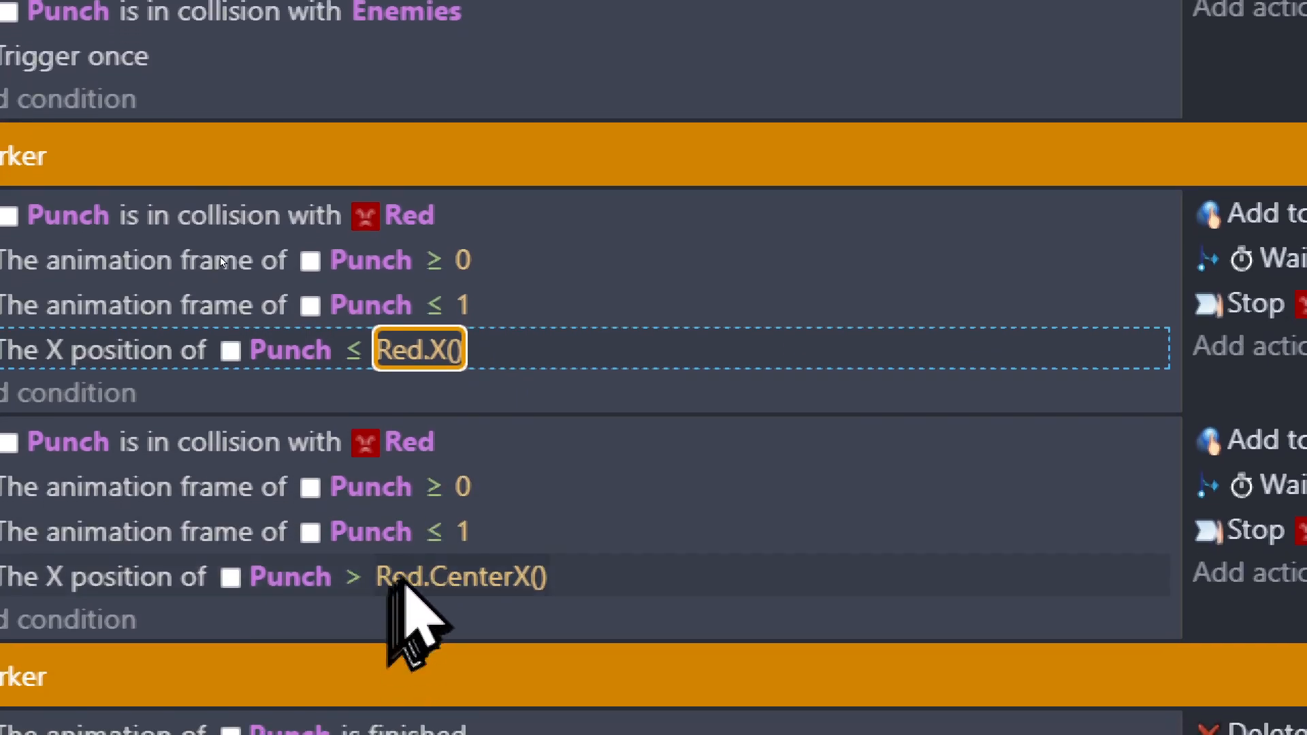
# Set the comparison value of Punch's X position (>) in the second Punch and Red collision event to Red.X().
pyautogui.click(477, 627)
pyautogui.press('End')
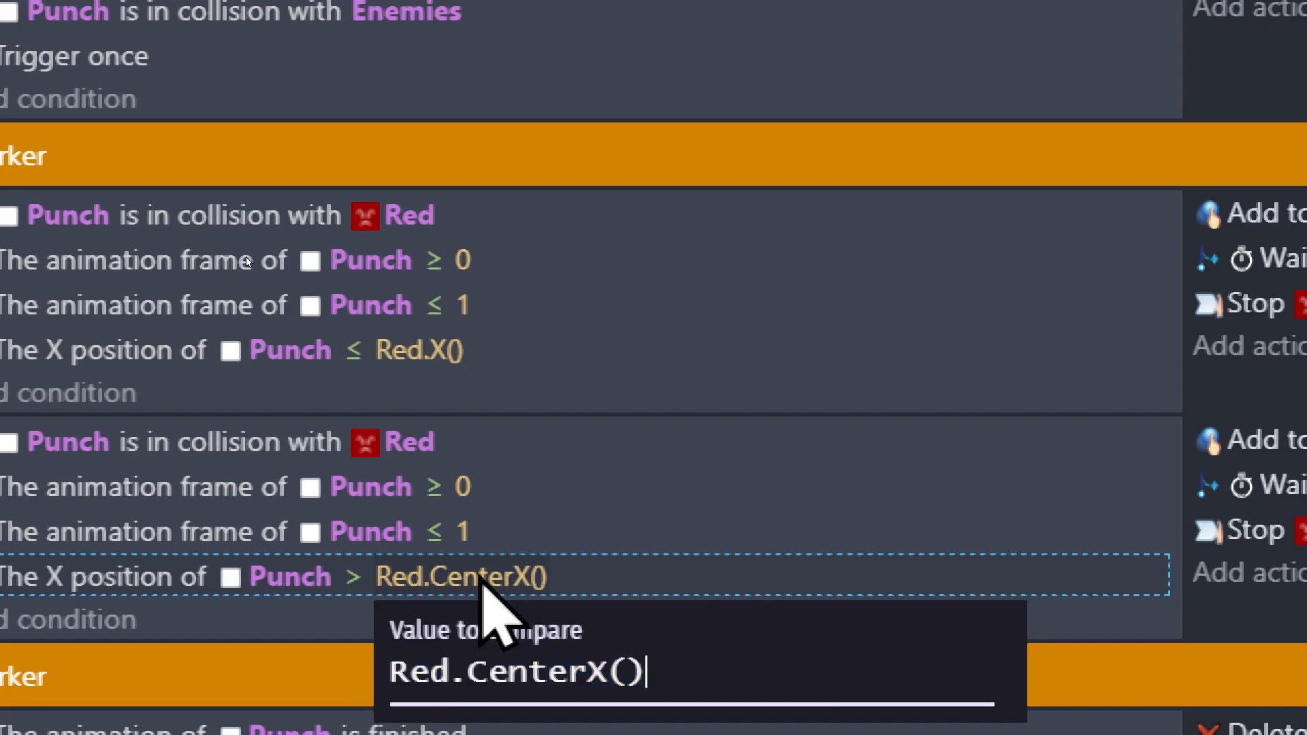
pyautogui.press('Left')
pyautogui.press('BackSpace')
pyautogui.press('BackSpace')
pyautogui.press('BackSpace')
pyautogui.press('BackSpace')
pyautogui.press('BackSpace')
pyautogui.press('BackSpace')
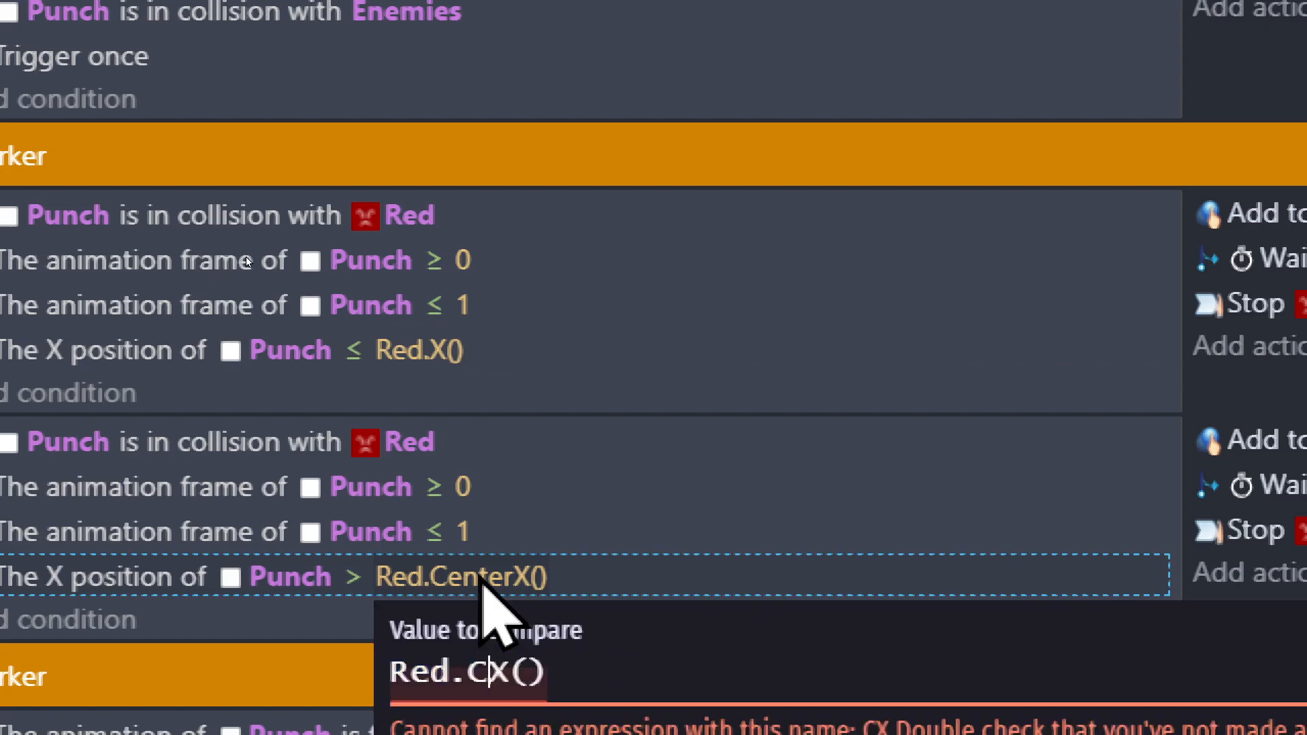
pyautogui.press('Return')
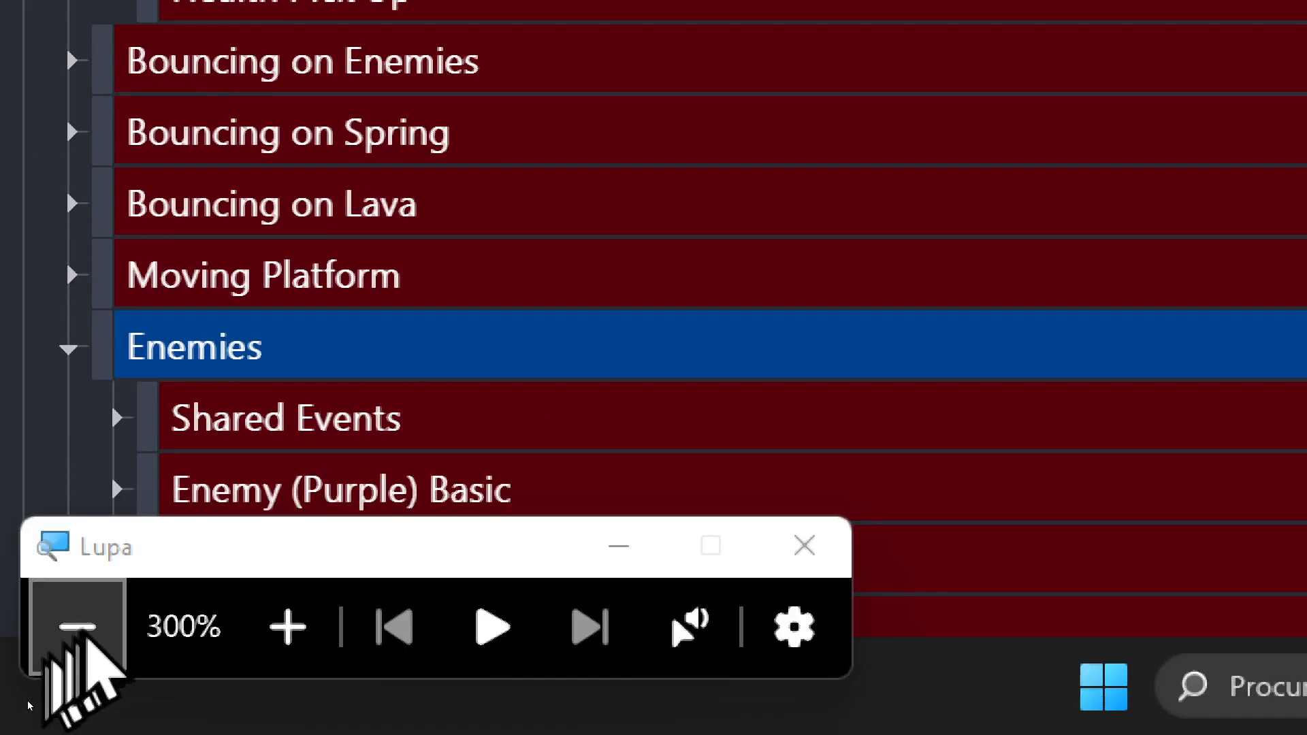
# Preview the game at 100% magnification, attack the first ground Red enemy from its right side, and close the preview.
pyautogui.click(77, 626)
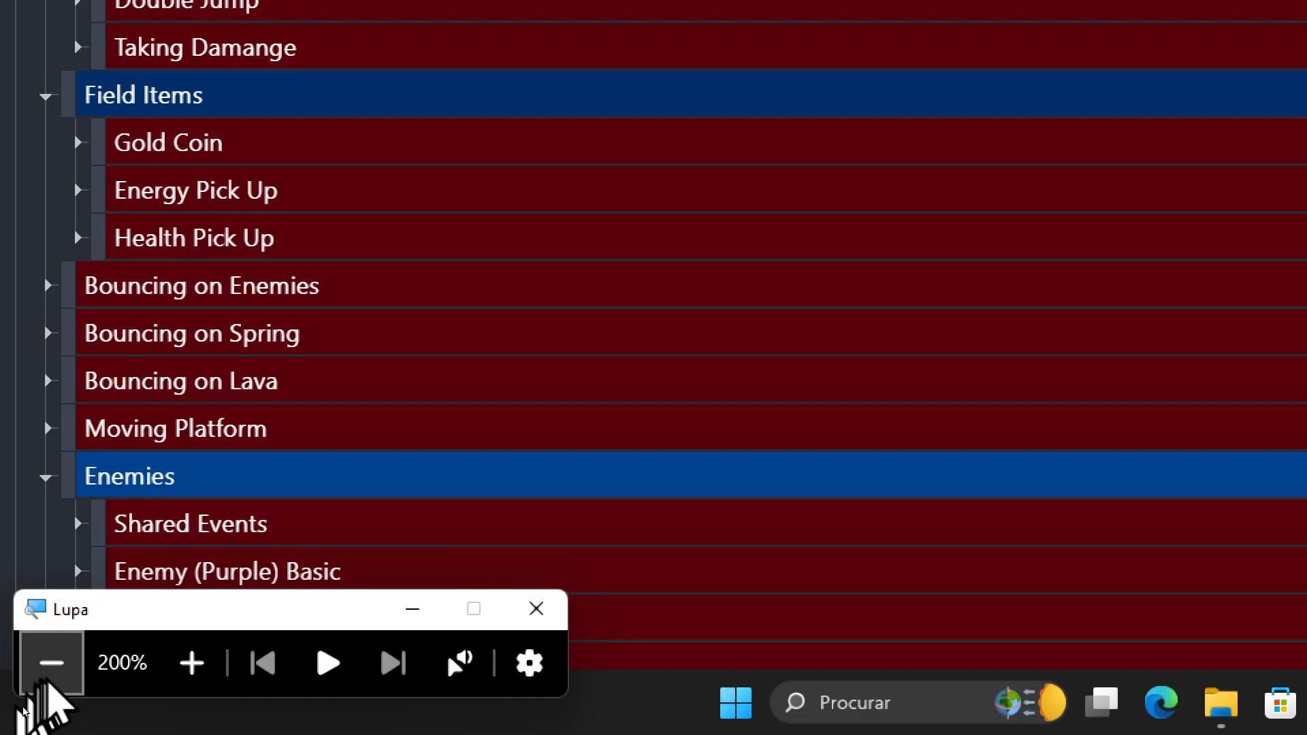
pyautogui.click(51, 662)
pyautogui.click(614, 38)
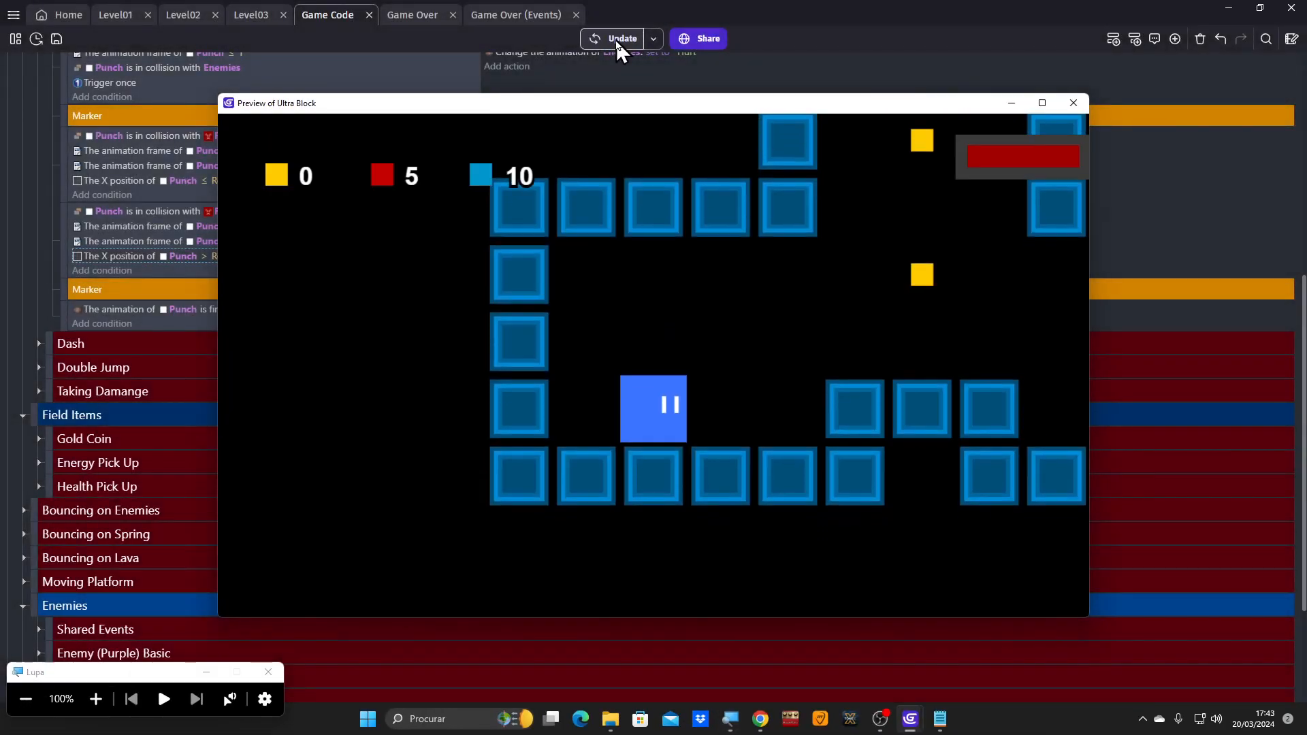
pyautogui.press('Right')
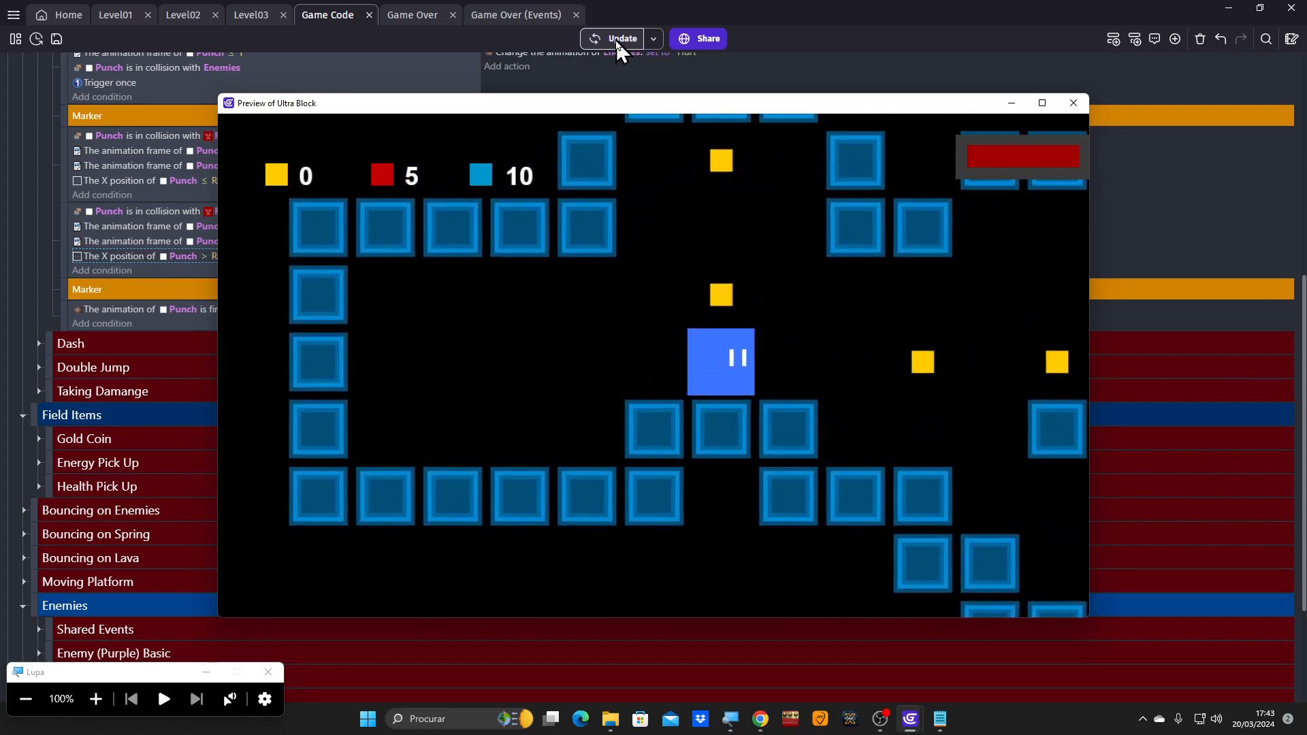
pyautogui.press('space')
pyautogui.press('Left')
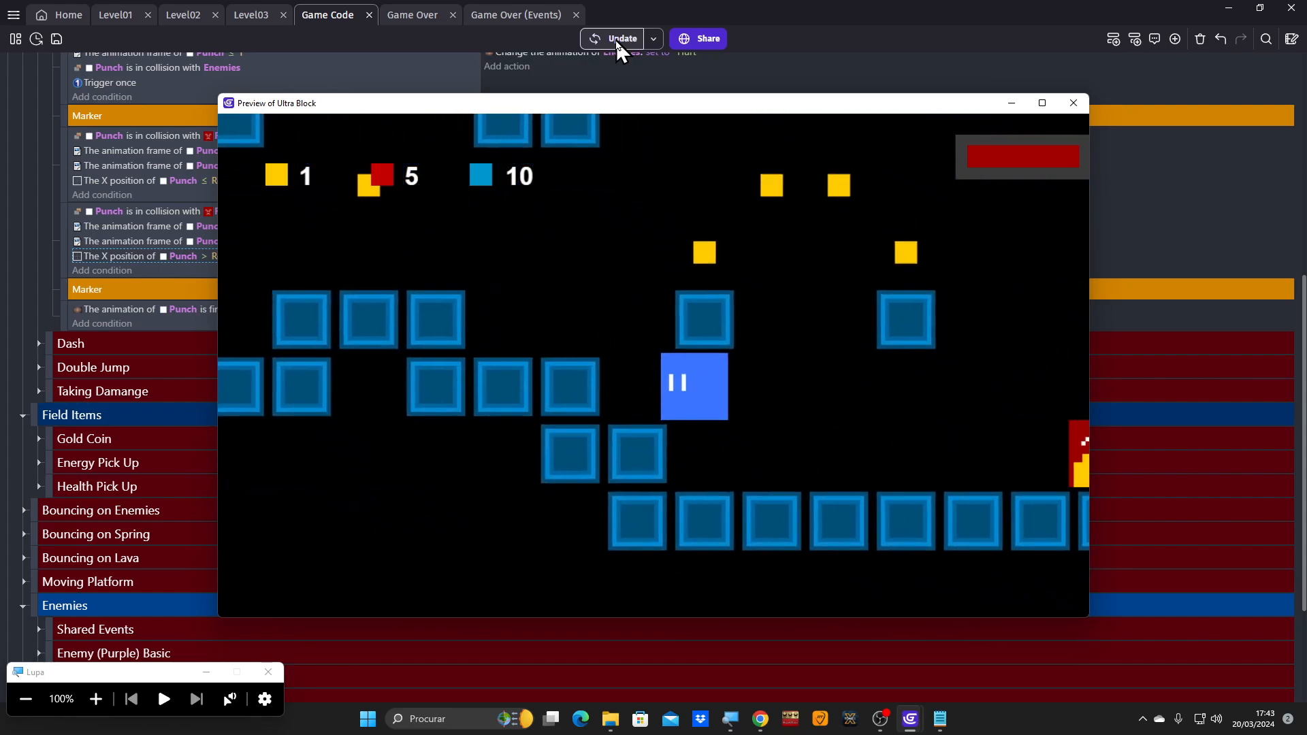
pyautogui.press('Right')
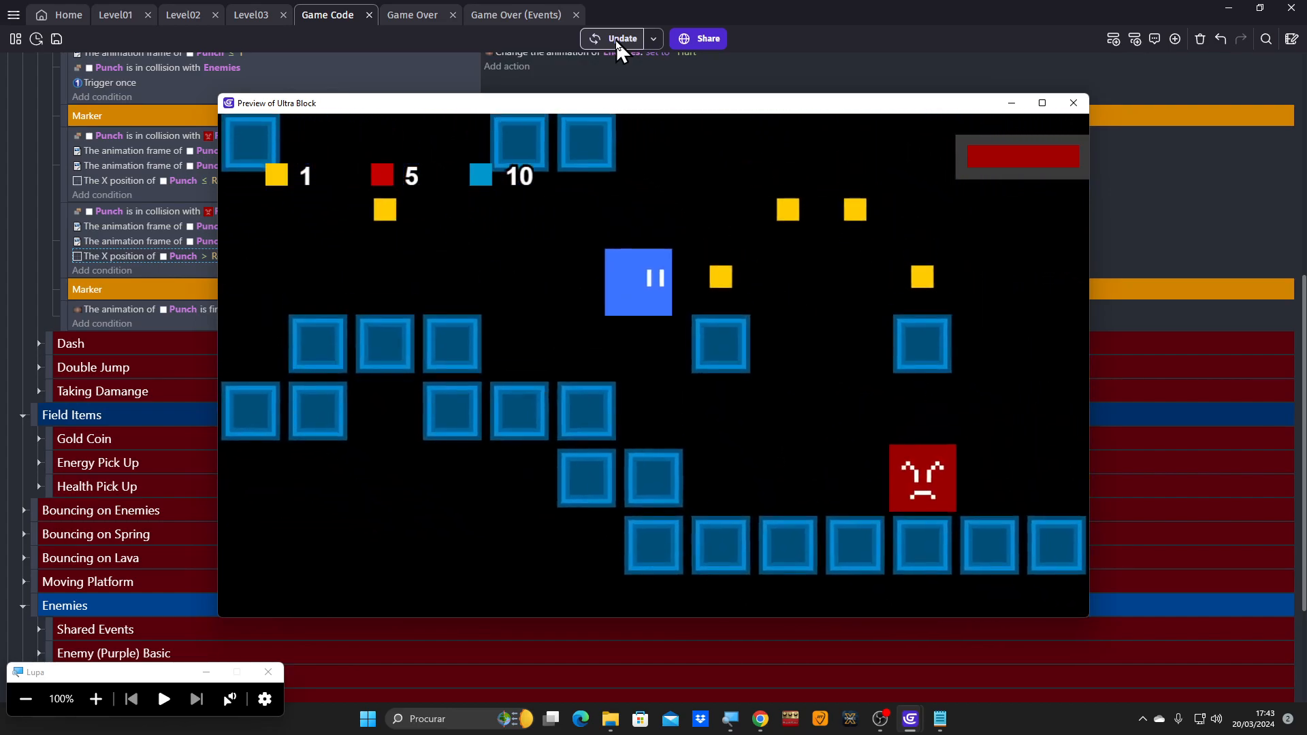
pyautogui.press('Left')
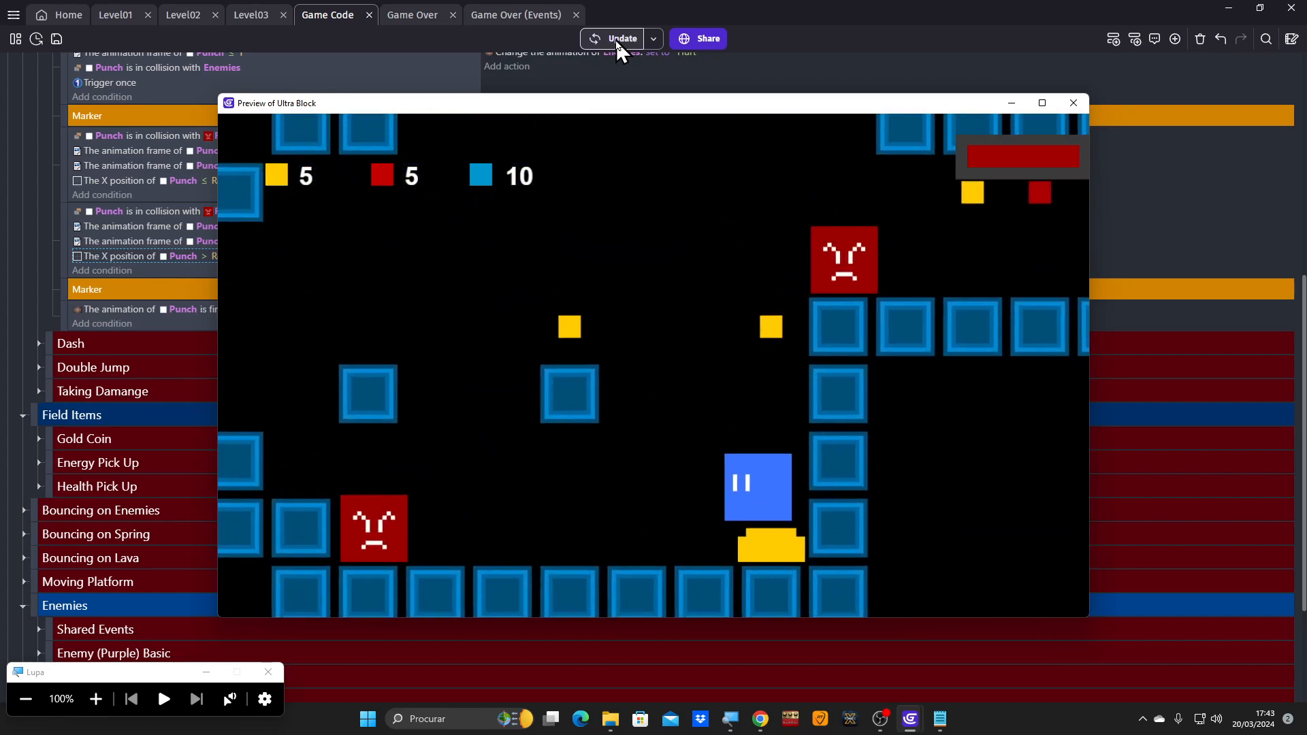
pyautogui.press('Right')
pyautogui.press('Left')
pyautogui.press('x')
pyautogui.press('Right')
pyautogui.press('Left')
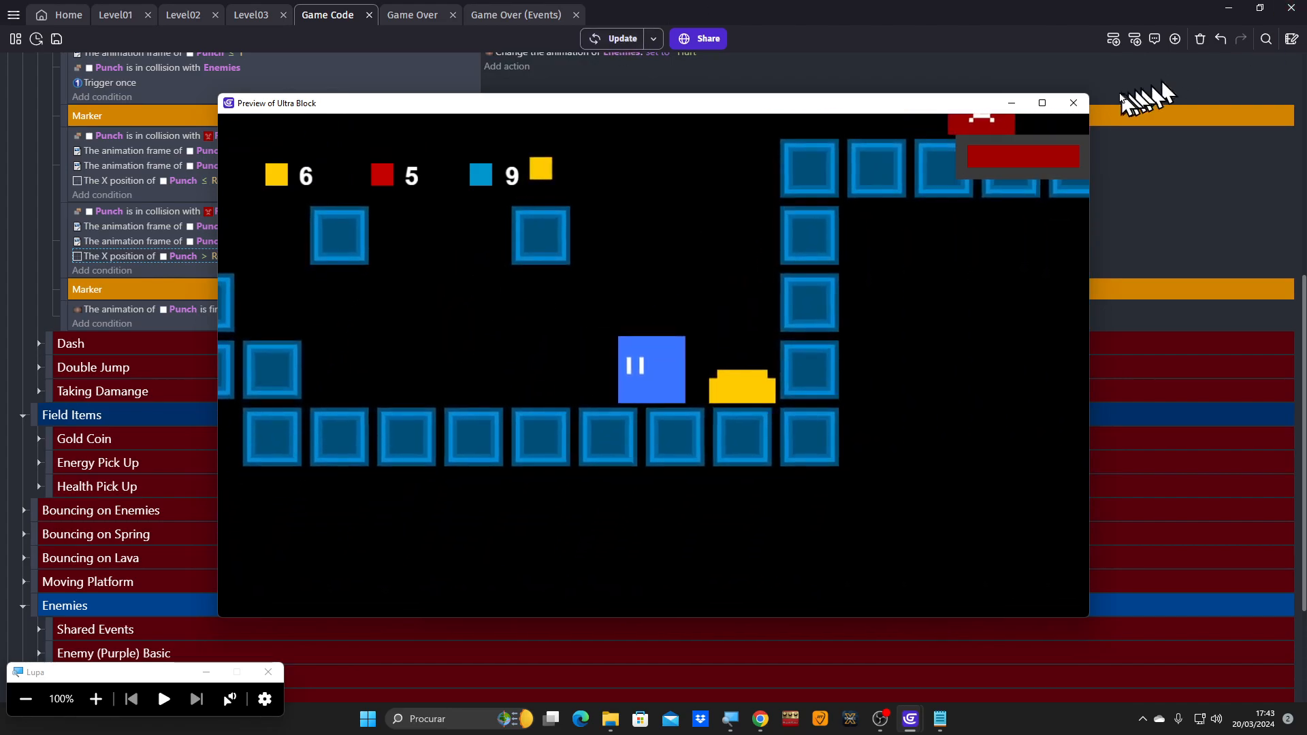
pyautogui.click(1073, 103)
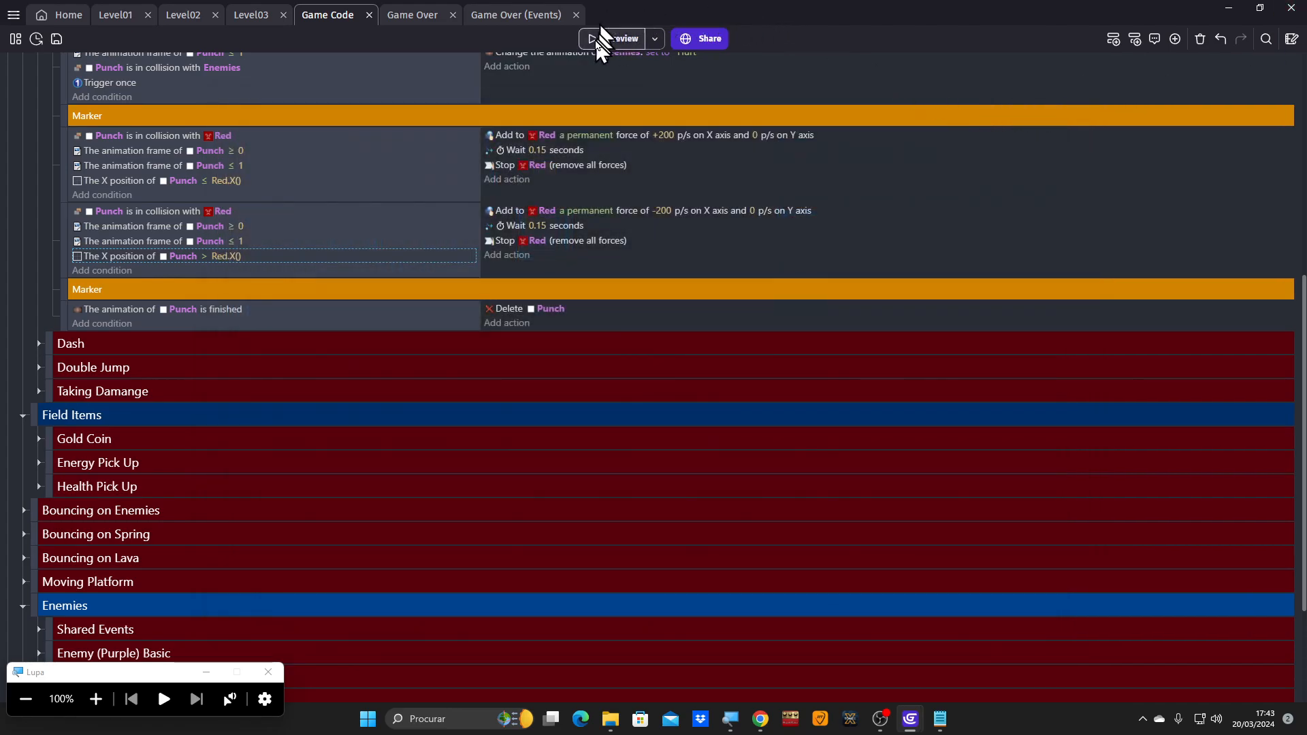
# Preview the game again, punch the first ground Red enemy repeatedly from its right side, and close the preview.
pyautogui.click(611, 38)
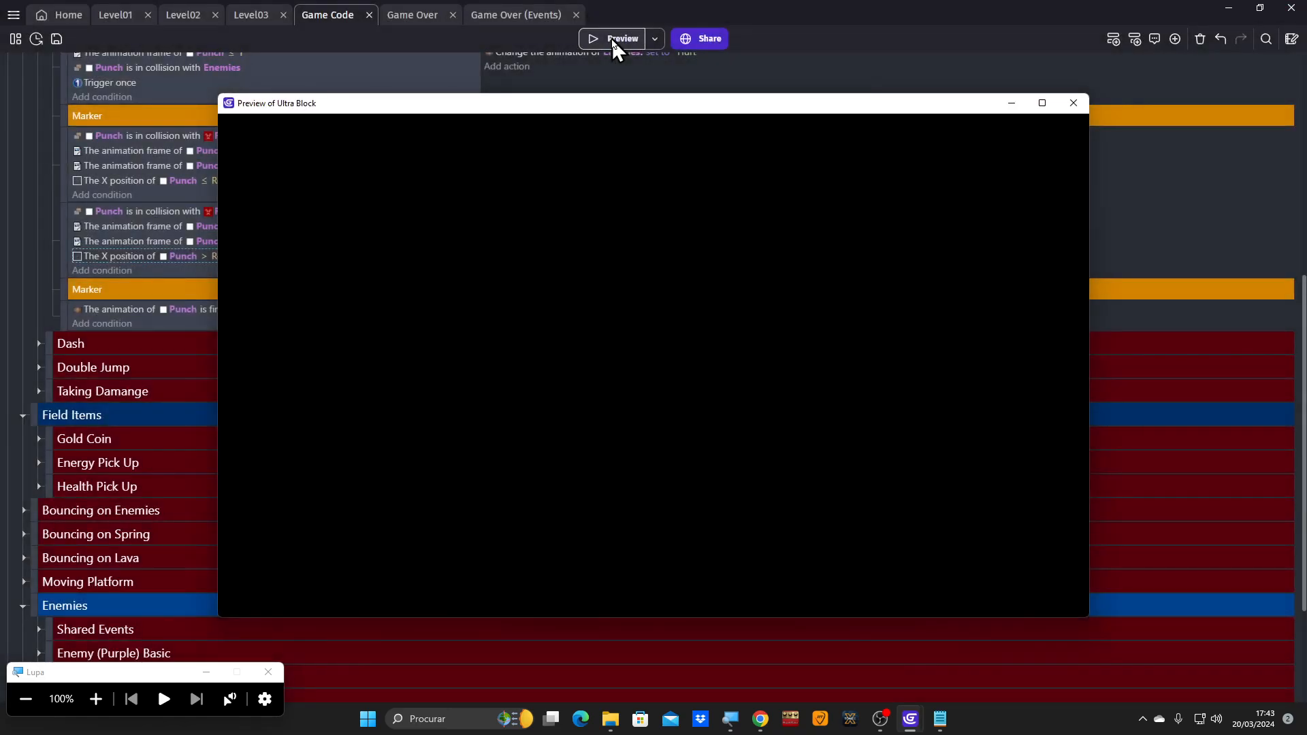
pyautogui.press('Right')
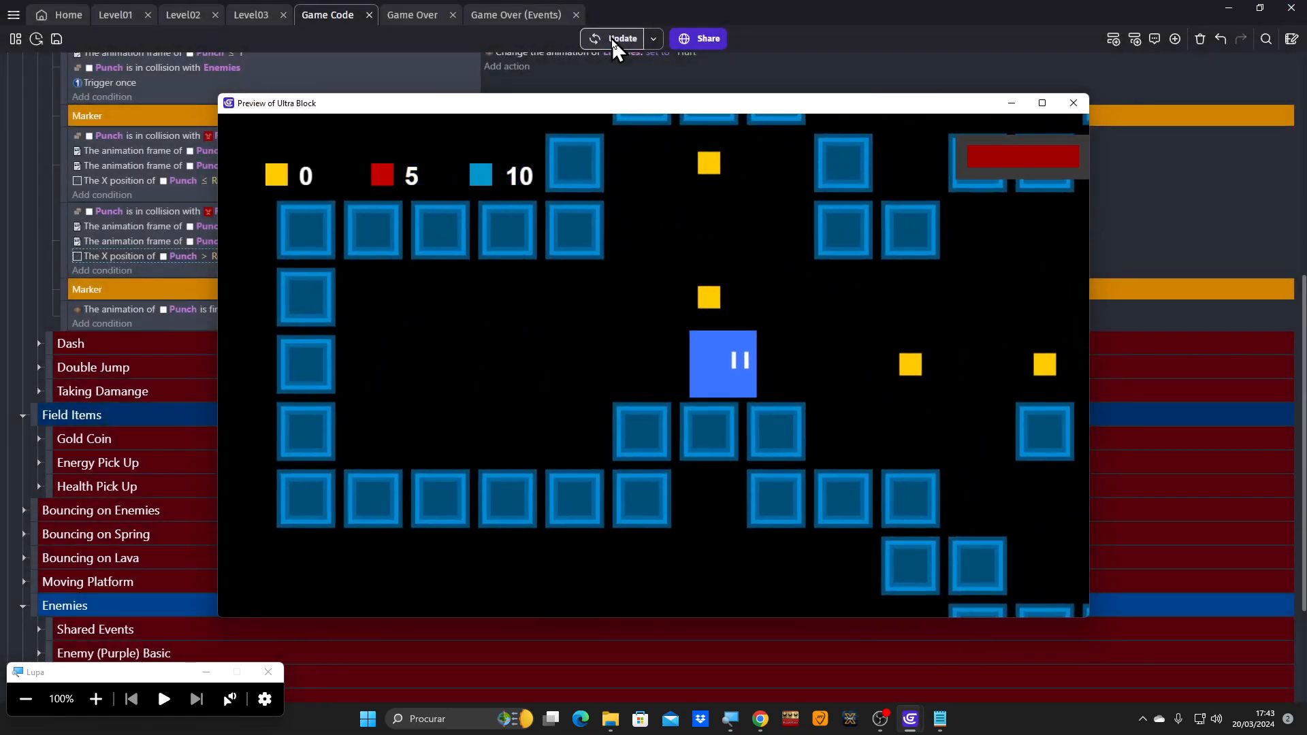
pyautogui.press('space')
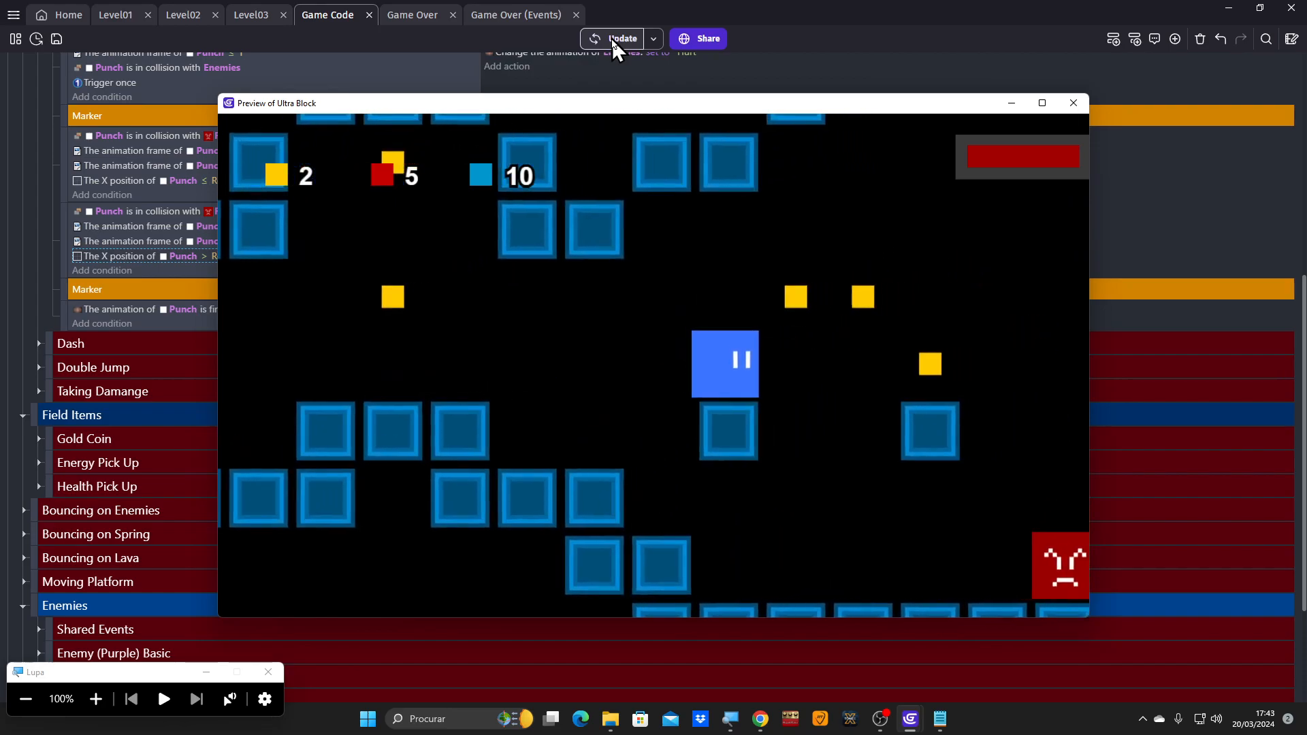
pyautogui.press('space')
pyautogui.press('Left')
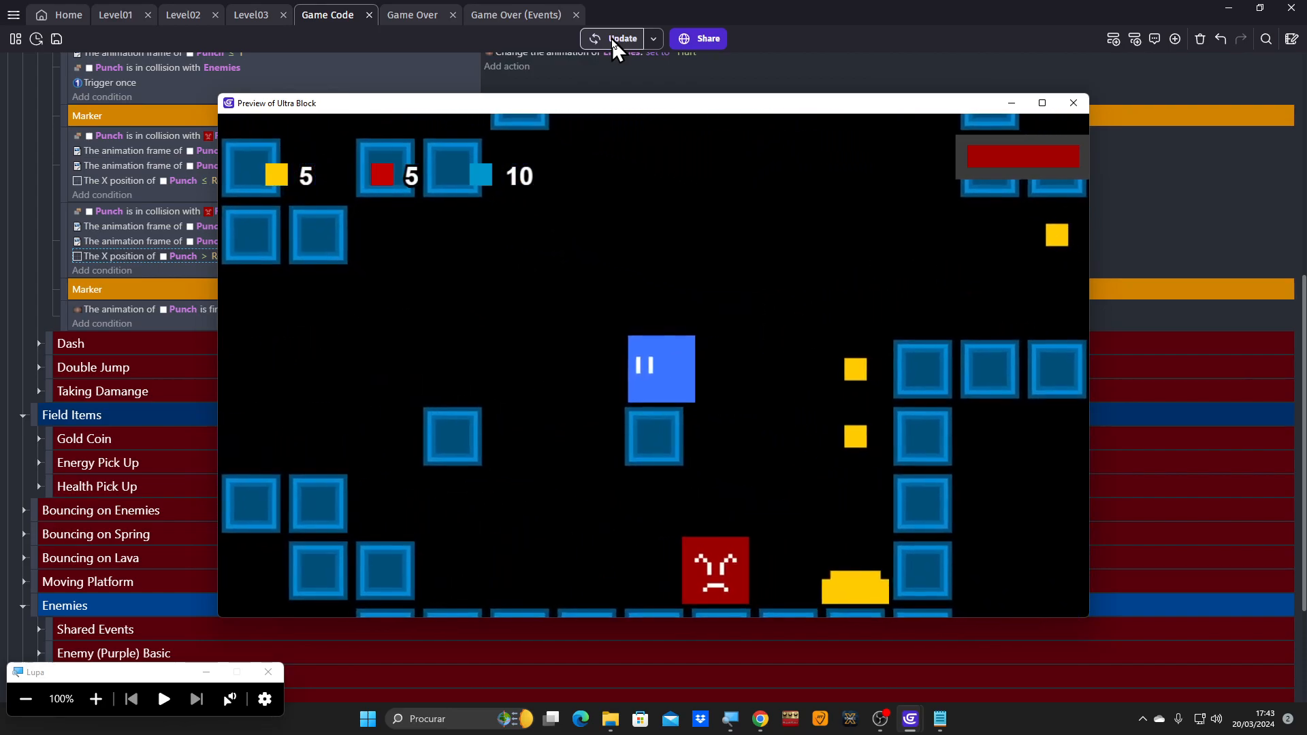
pyautogui.press('Right')
pyautogui.press('Left')
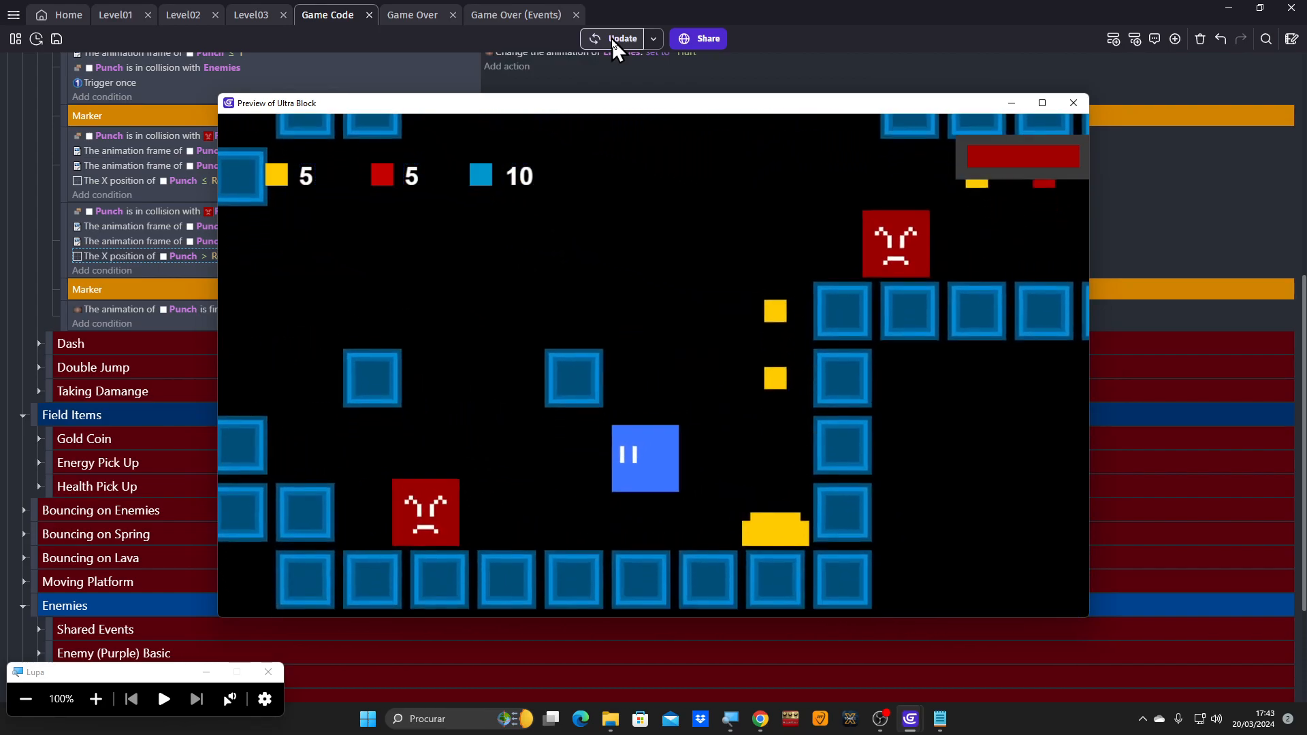
pyautogui.press('x')
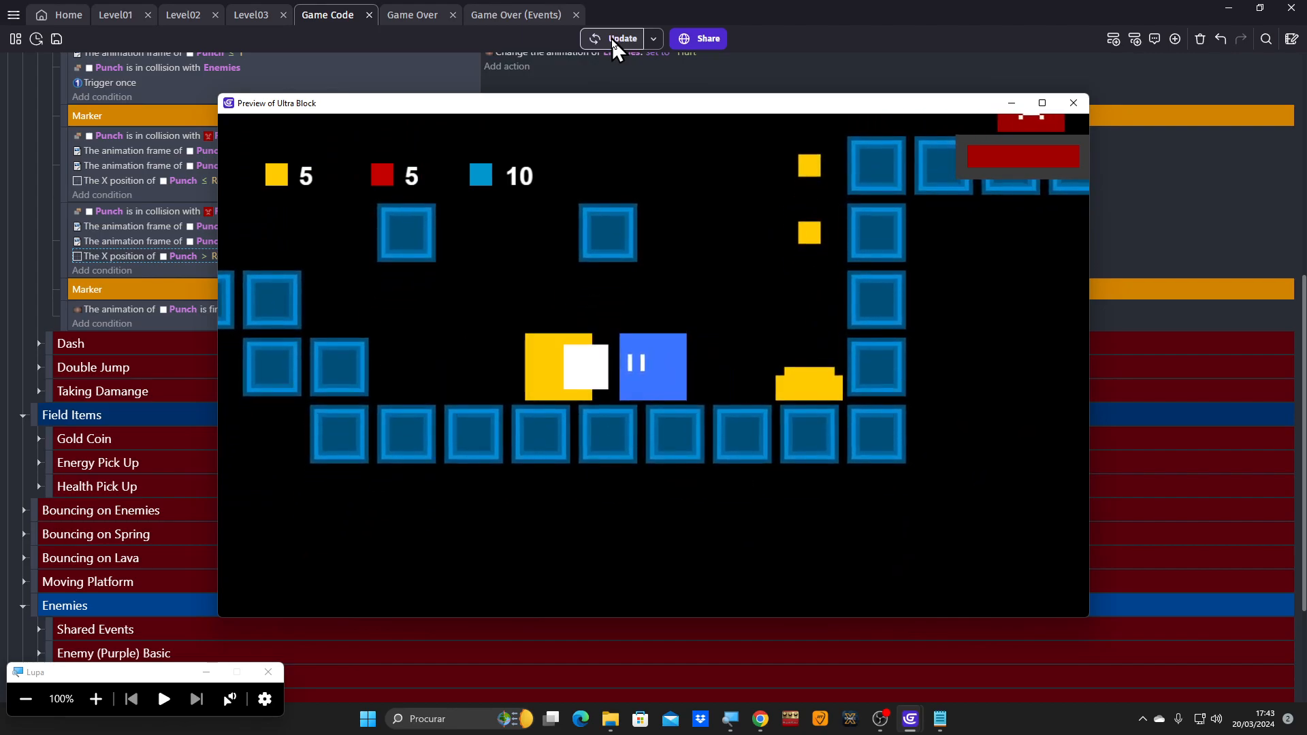
pyautogui.press('x')
pyautogui.press('x')
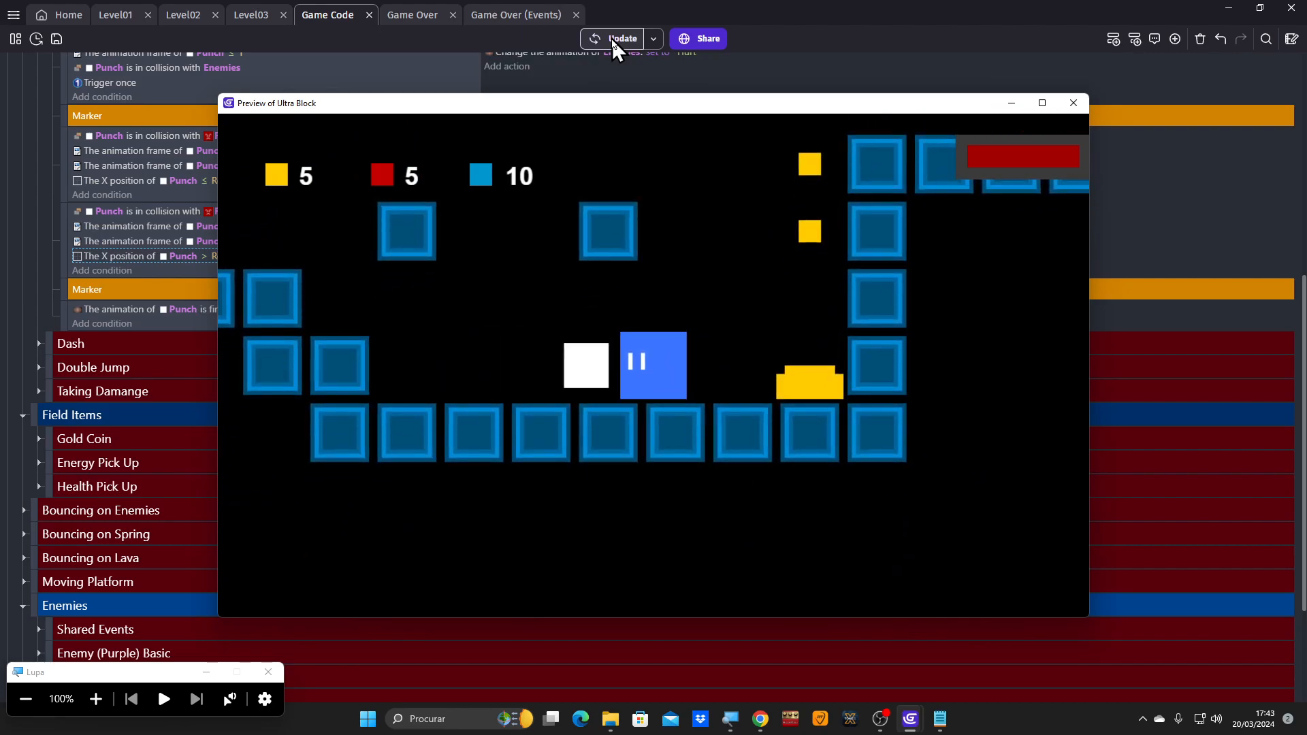
pyautogui.press('x')
pyautogui.press('x')
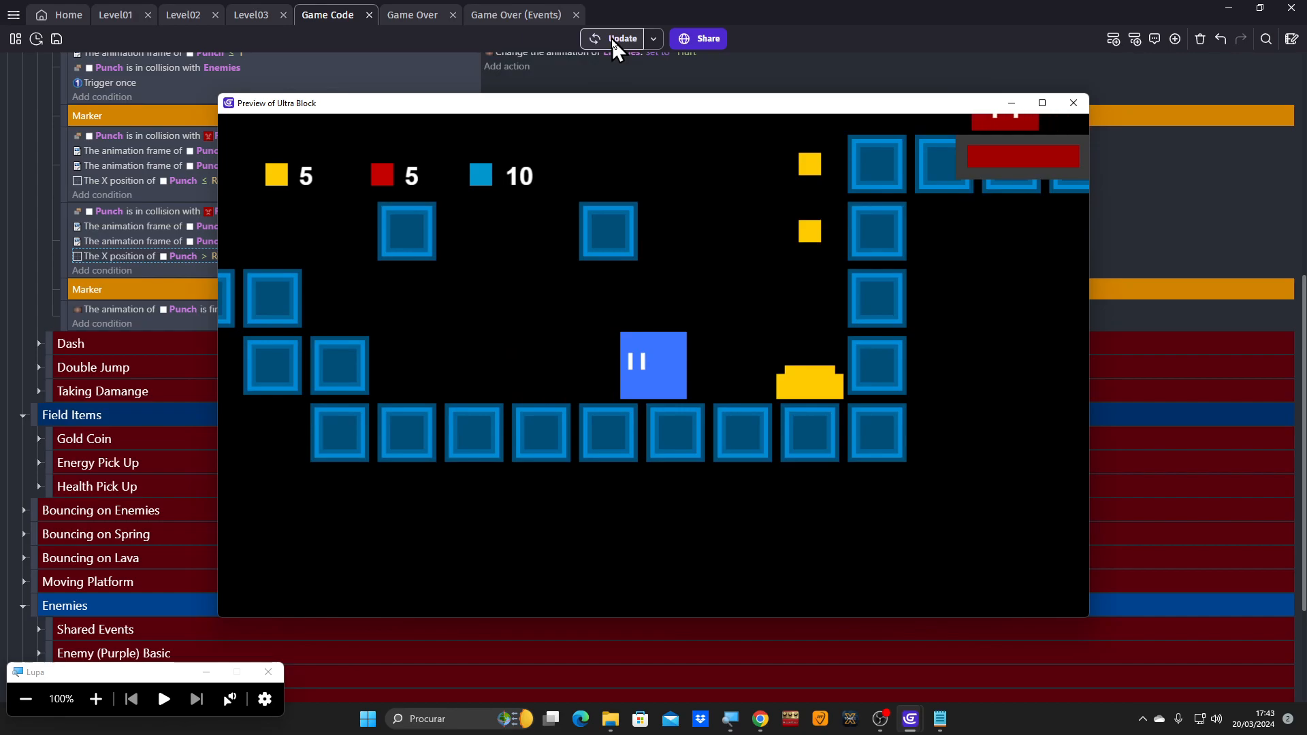
pyautogui.click(1073, 103)
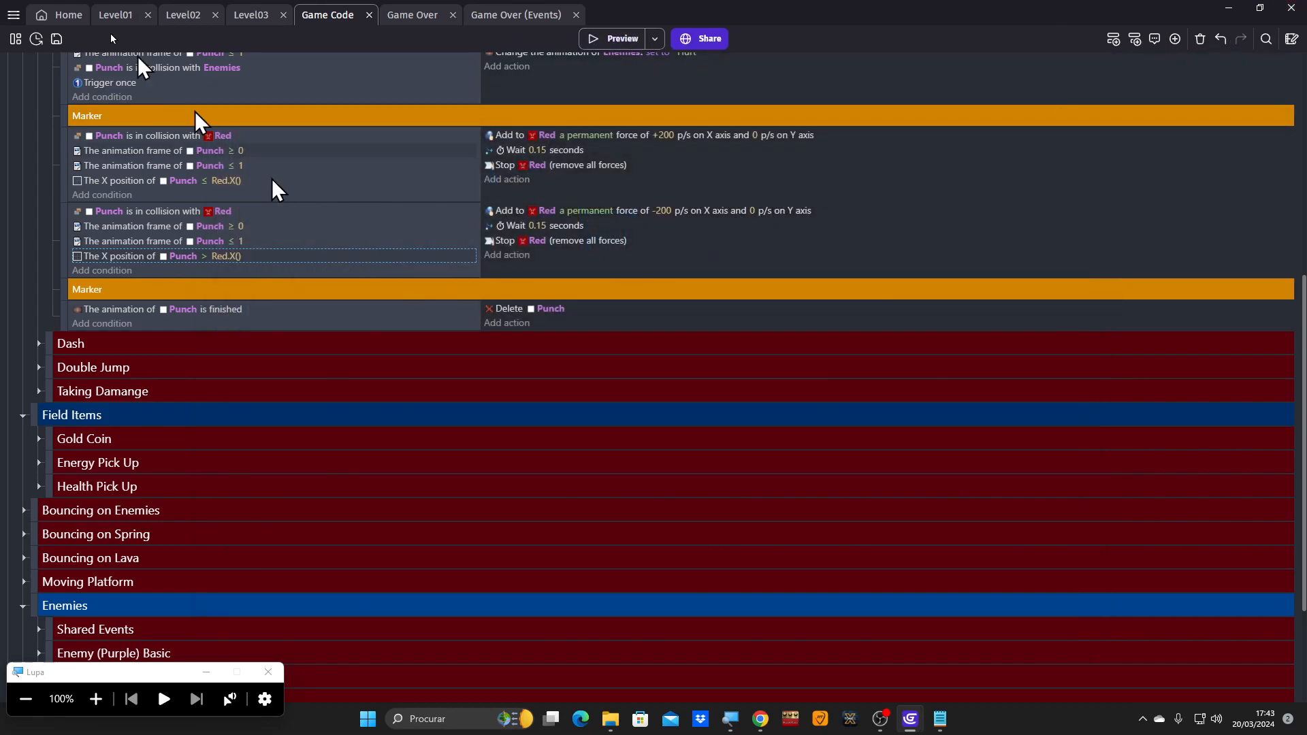
# Examine the Origin point of the Red enemy from Level01 in its point editor, and close the editor.
pyautogui.click(112, 18)
pyautogui.scroll(5, 533, 314)
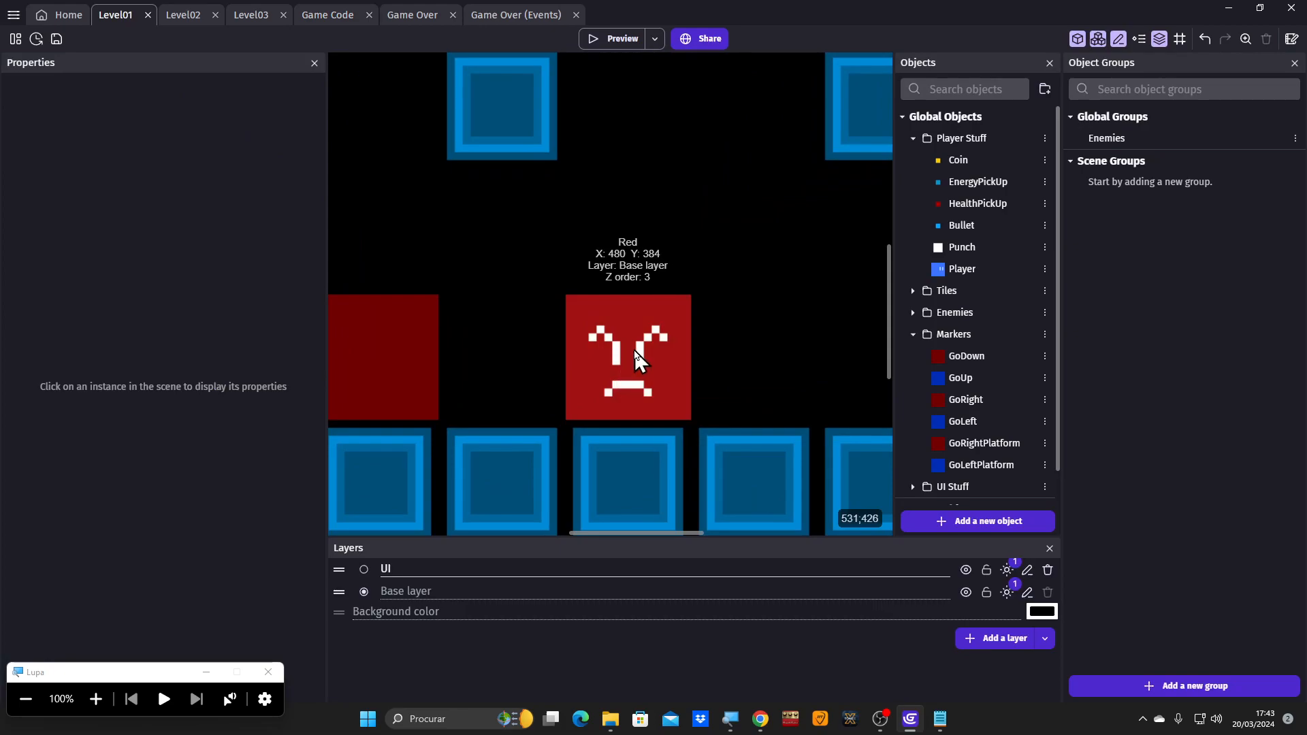
pyautogui.doubleClick(621, 378)
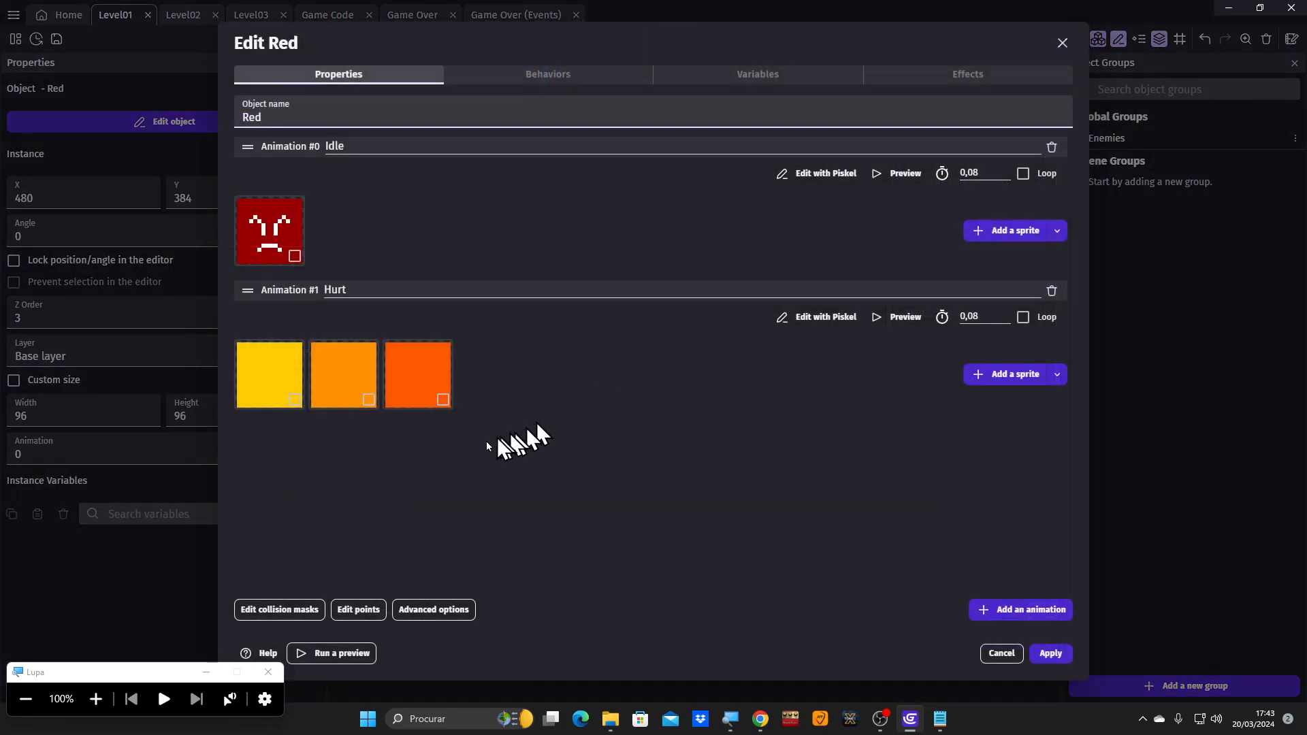
pyautogui.click(358, 609)
pyautogui.scroll(4, 403, 247)
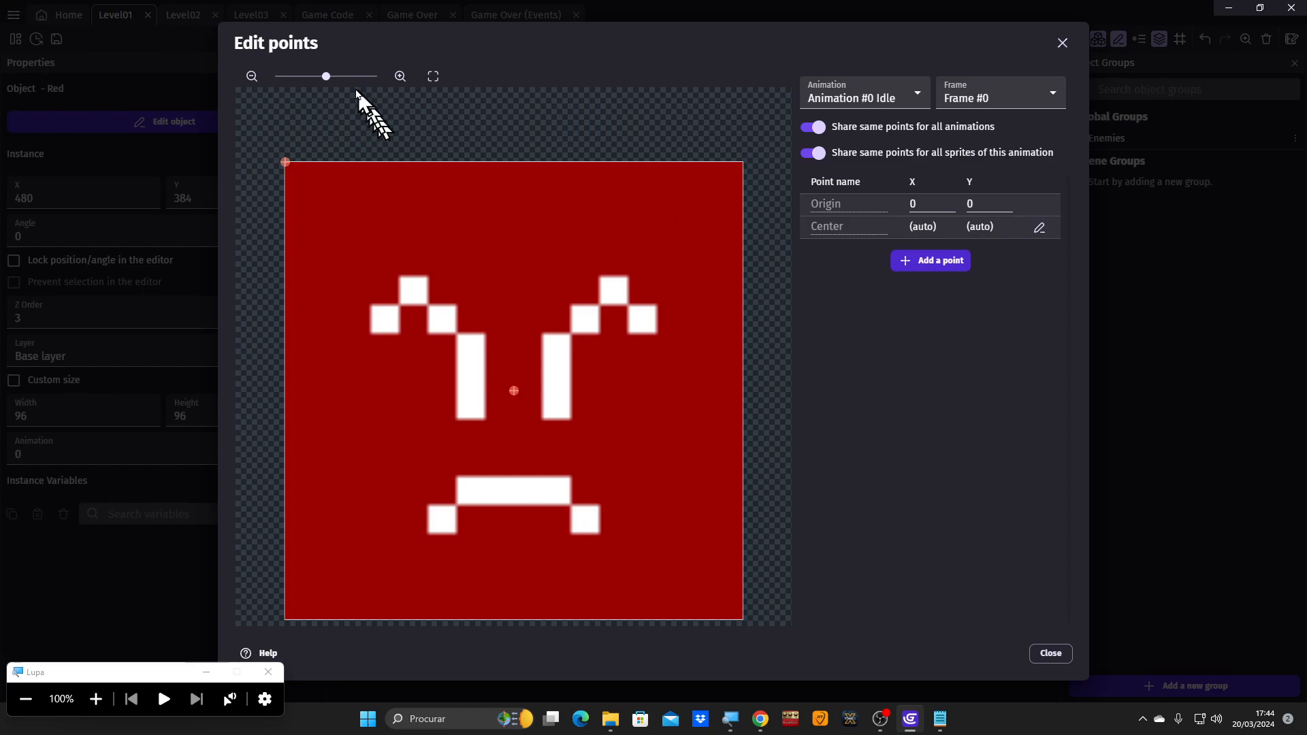
pyautogui.moveTo(325, 79); pyautogui.dragTo(269, 85)
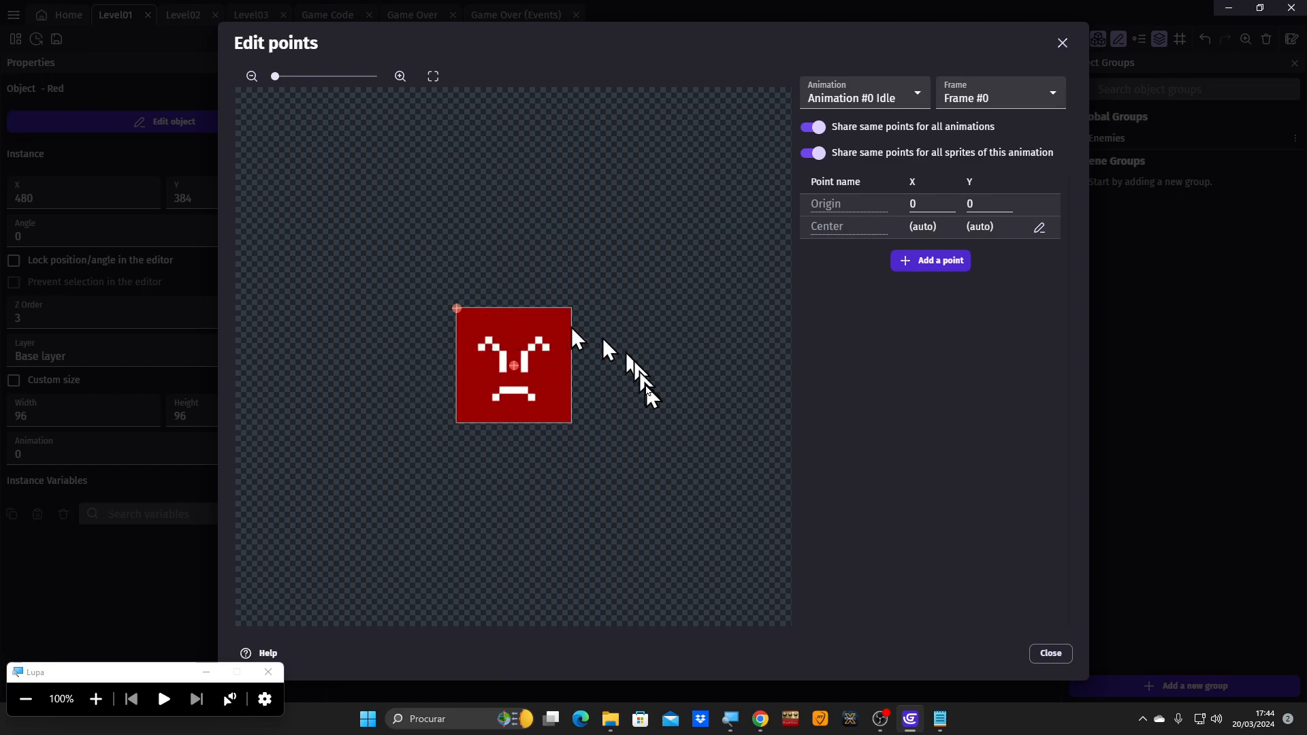
pyautogui.click(457, 309)
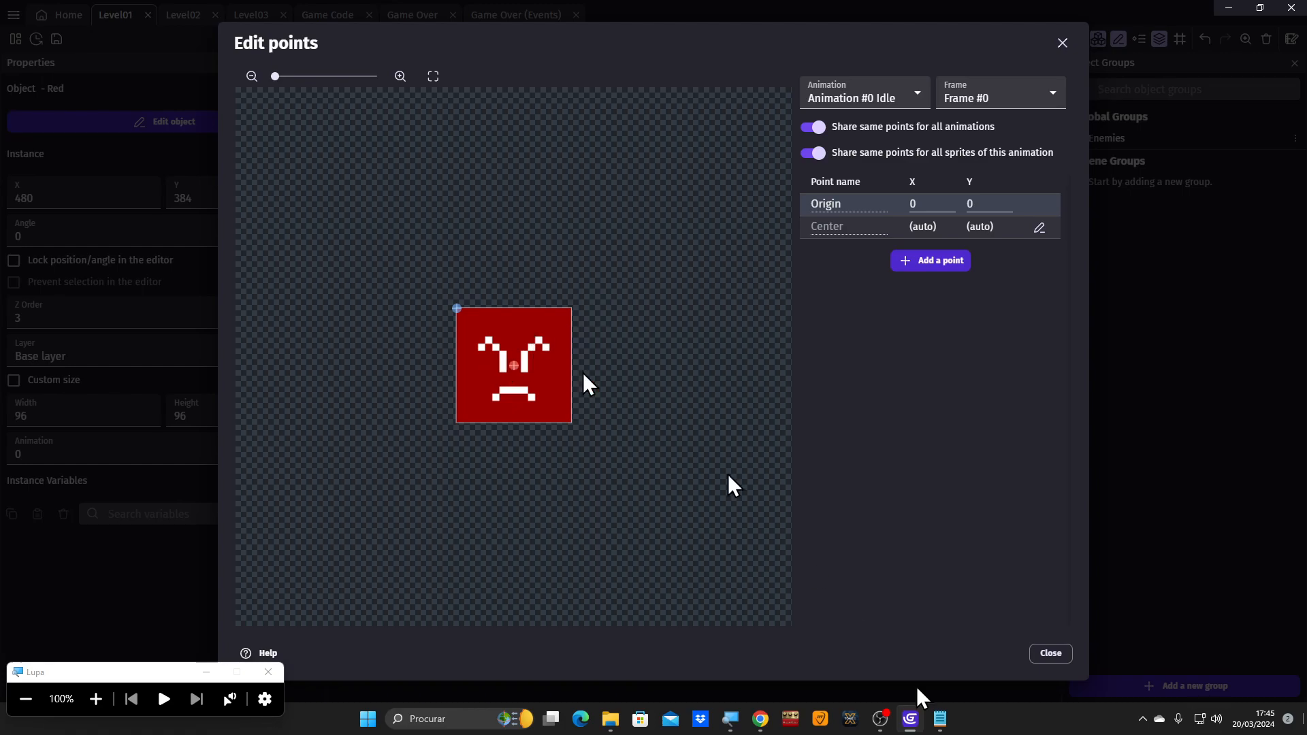
pyautogui.click(1054, 657)
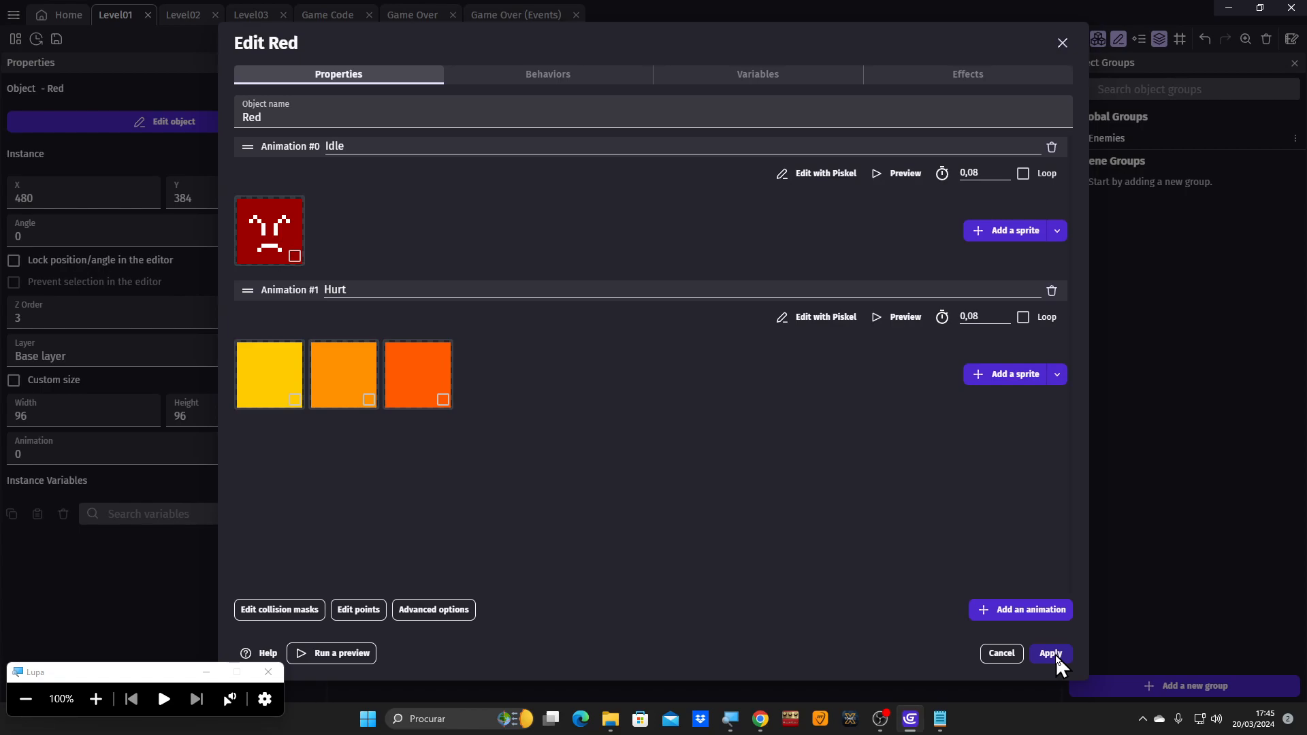
# Close the Red object's editor, discarding its changes, and deselect the enemy in the scene.
pyautogui.click(1001, 653)
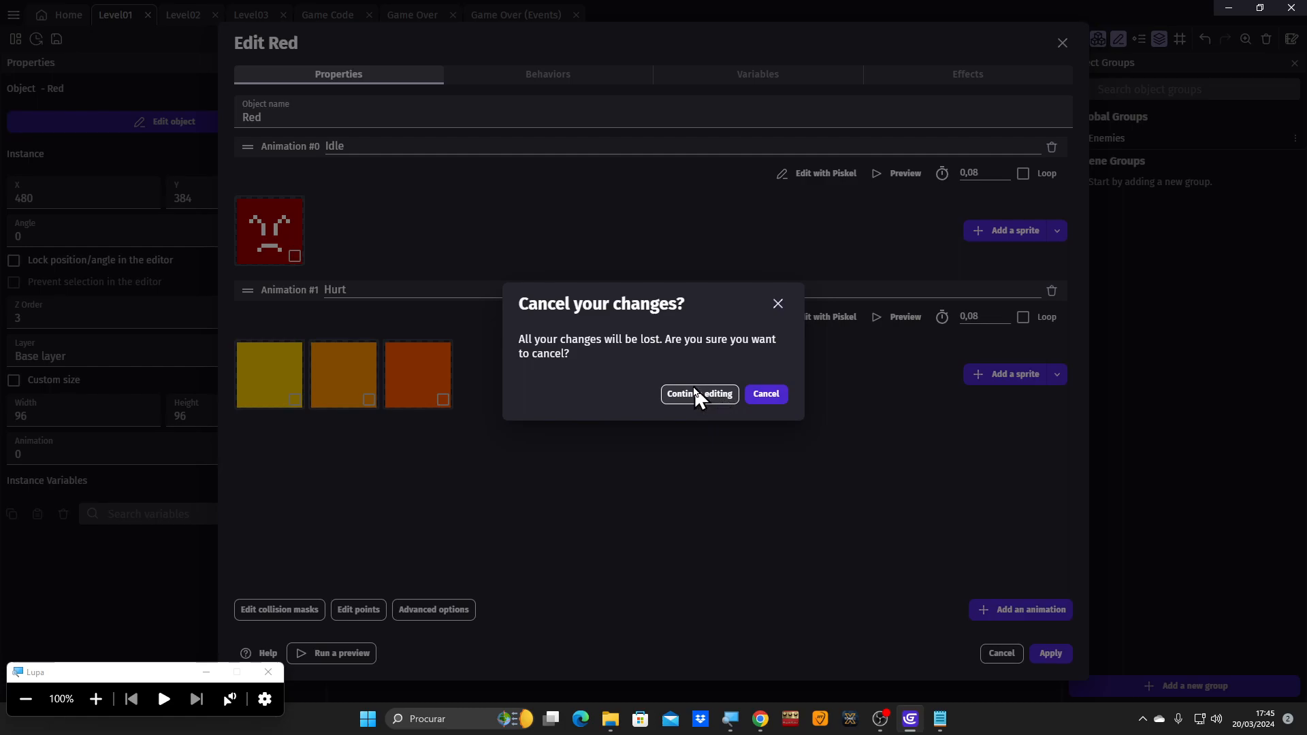
pyautogui.click(766, 394)
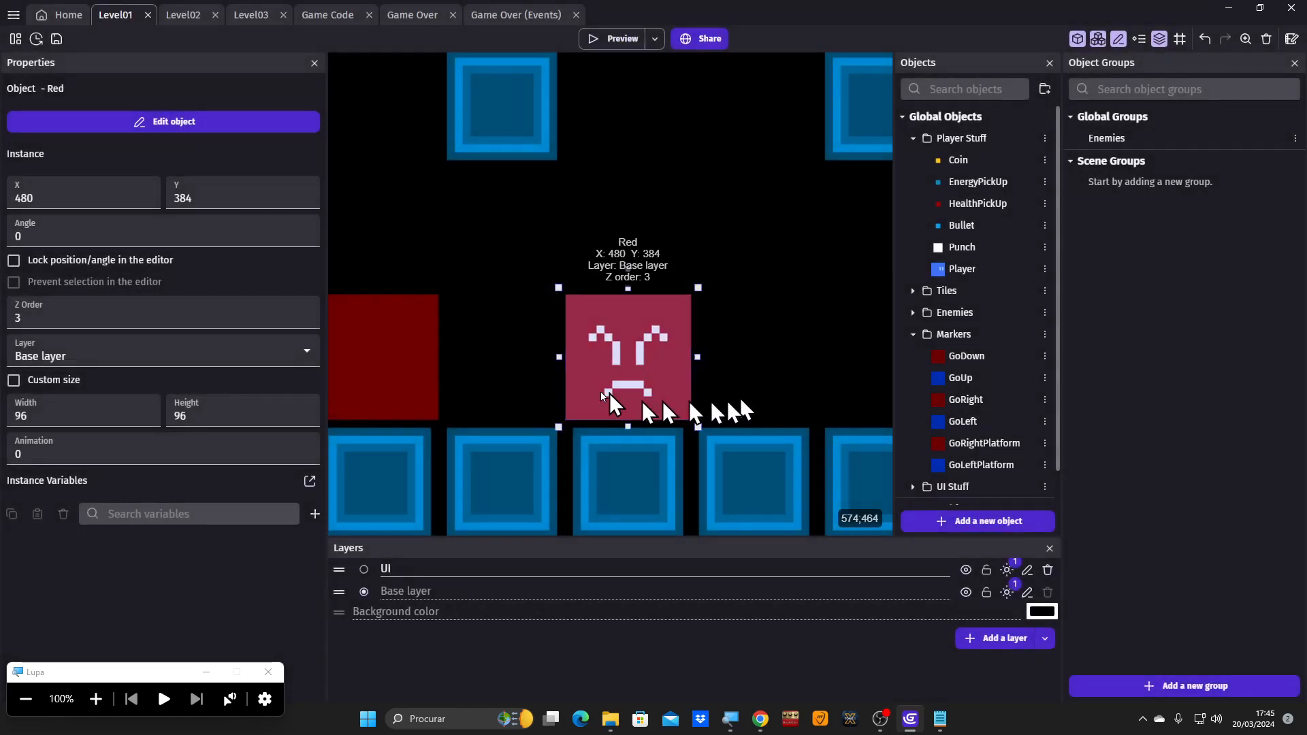
pyautogui.keyDown('ctrl'); pyautogui.scroll(-5, 479, 297); pyautogui.keyUp('ctrl')
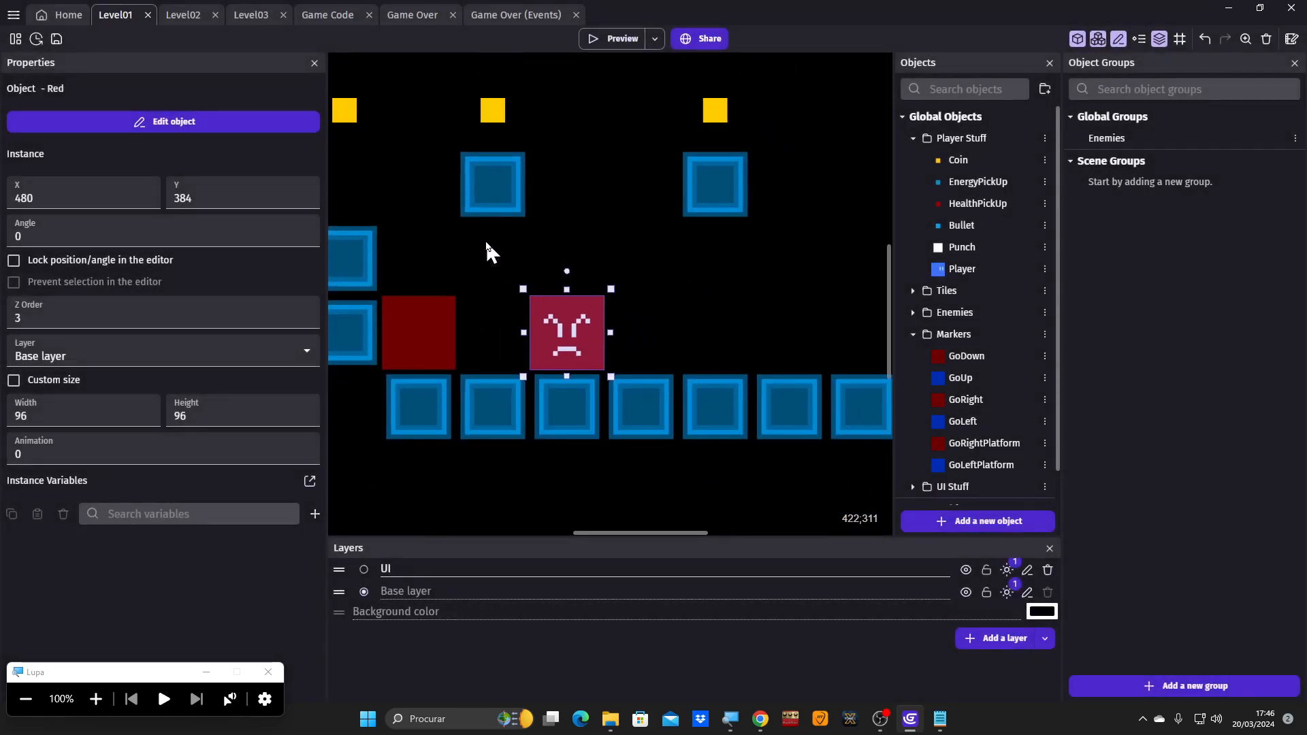
pyautogui.click(485, 253)
# Examine the Origin and Center points of the Coin object in its point editor, and close the editor without applying changes.
pyautogui.moveTo(484, 263); pyautogui.dragTo(415, 349, button='middle')
pyautogui.keyDown('ctrl'); pyautogui.scroll(-3, 464, 420); pyautogui.keyUp('ctrl')
pyautogui.moveTo(406, 378); pyautogui.dragTo(417, 422, button='middle')
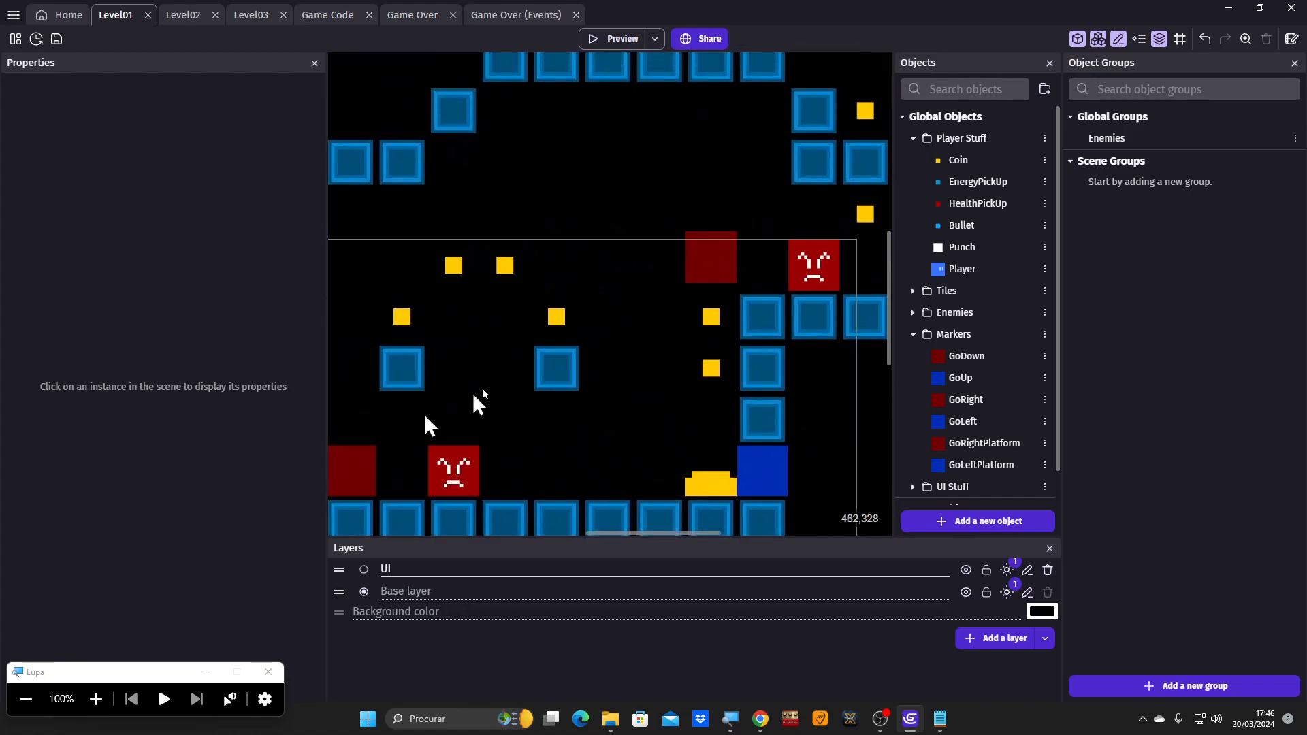
pyautogui.moveTo(593, 352); pyautogui.dragTo(683, 413, button='middle')
pyautogui.scroll(-1, 798, 434)
pyautogui.scroll(2, 683, 414)
pyautogui.scroll(1, 684, 414)
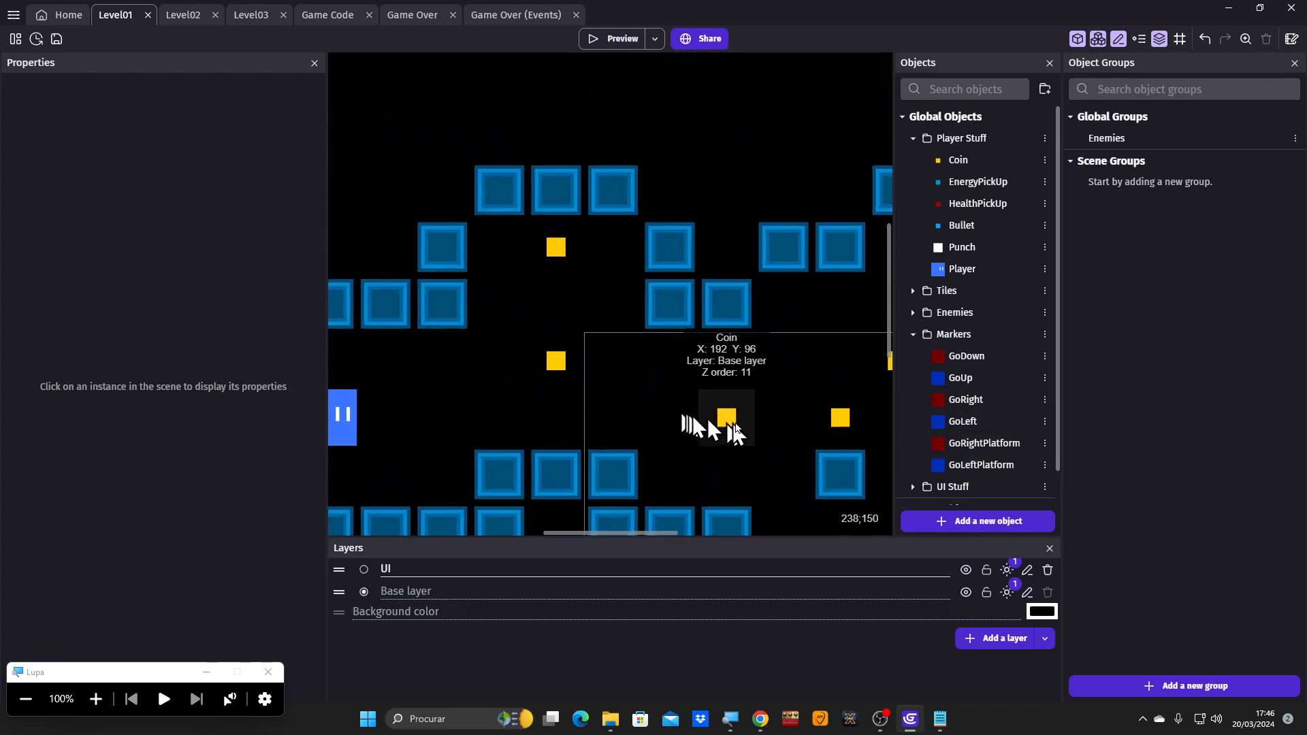
pyautogui.doubleClick(745, 415)
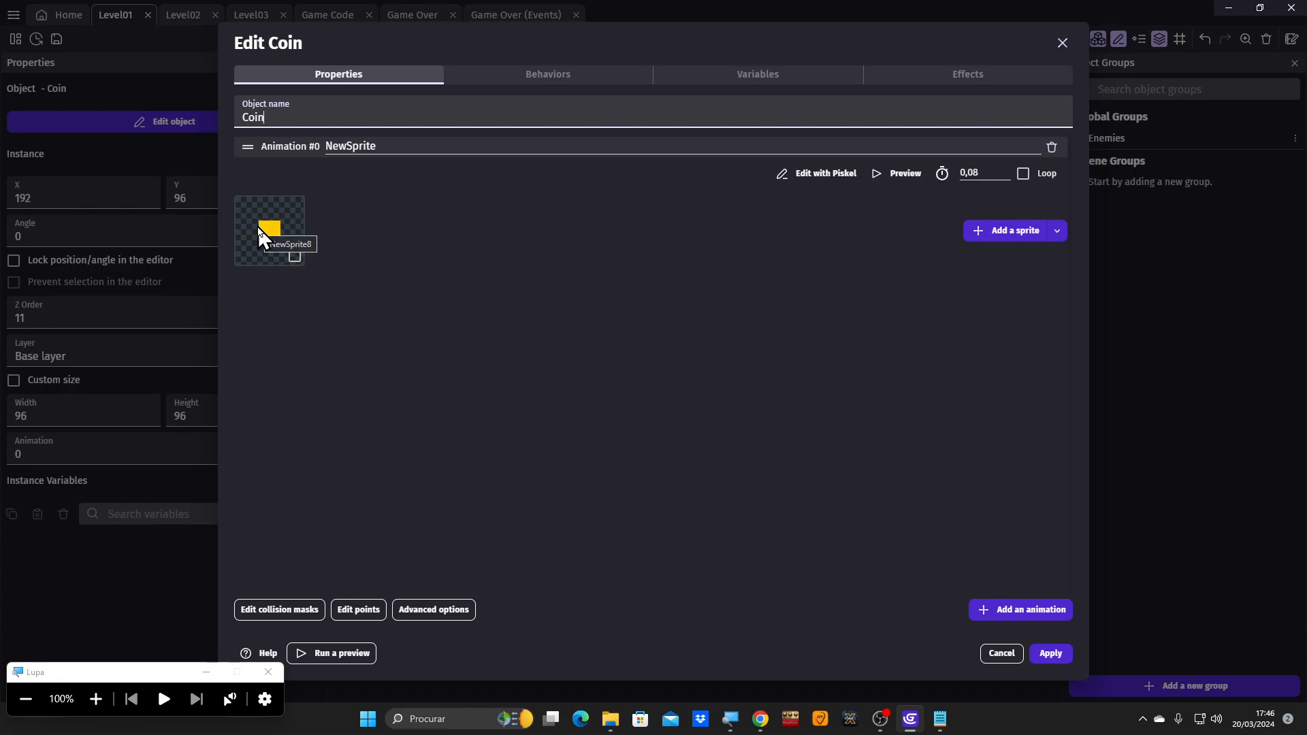
pyautogui.click(358, 609)
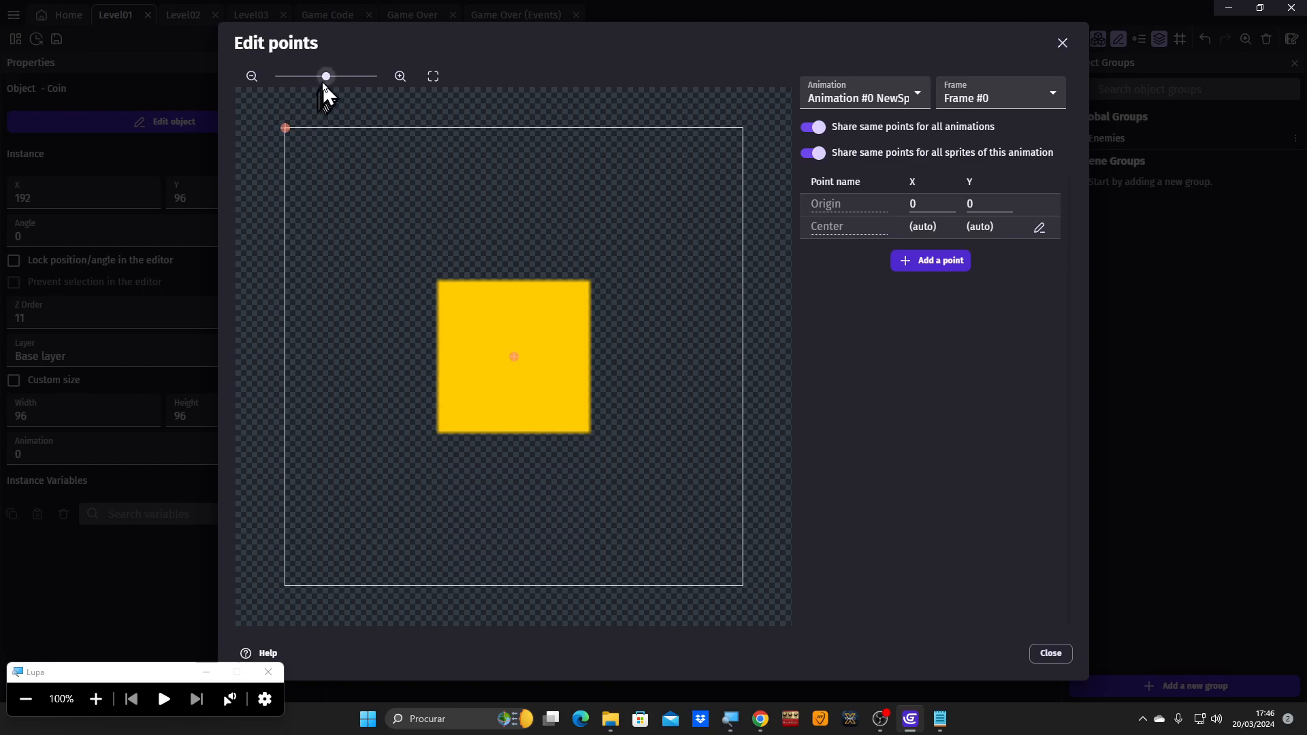
pyautogui.moveTo(326, 77); pyautogui.dragTo(275, 81)
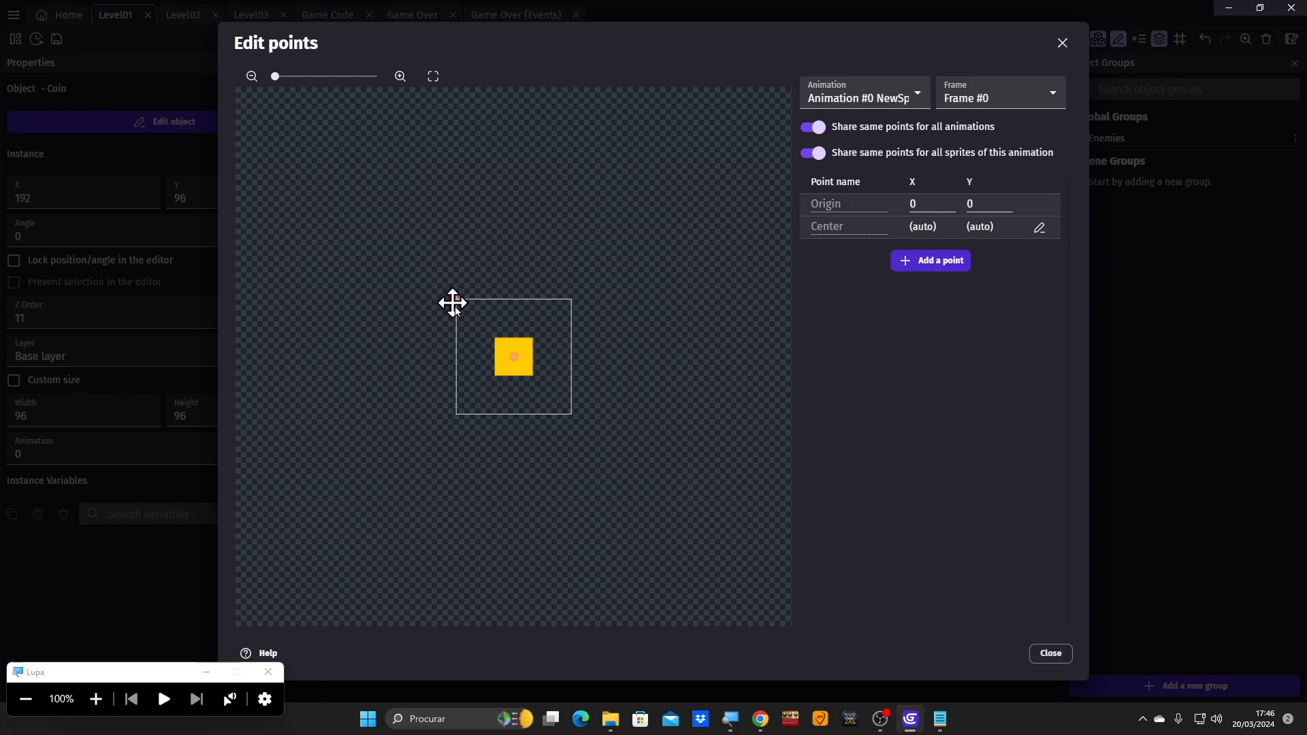
pyautogui.click(1050, 654)
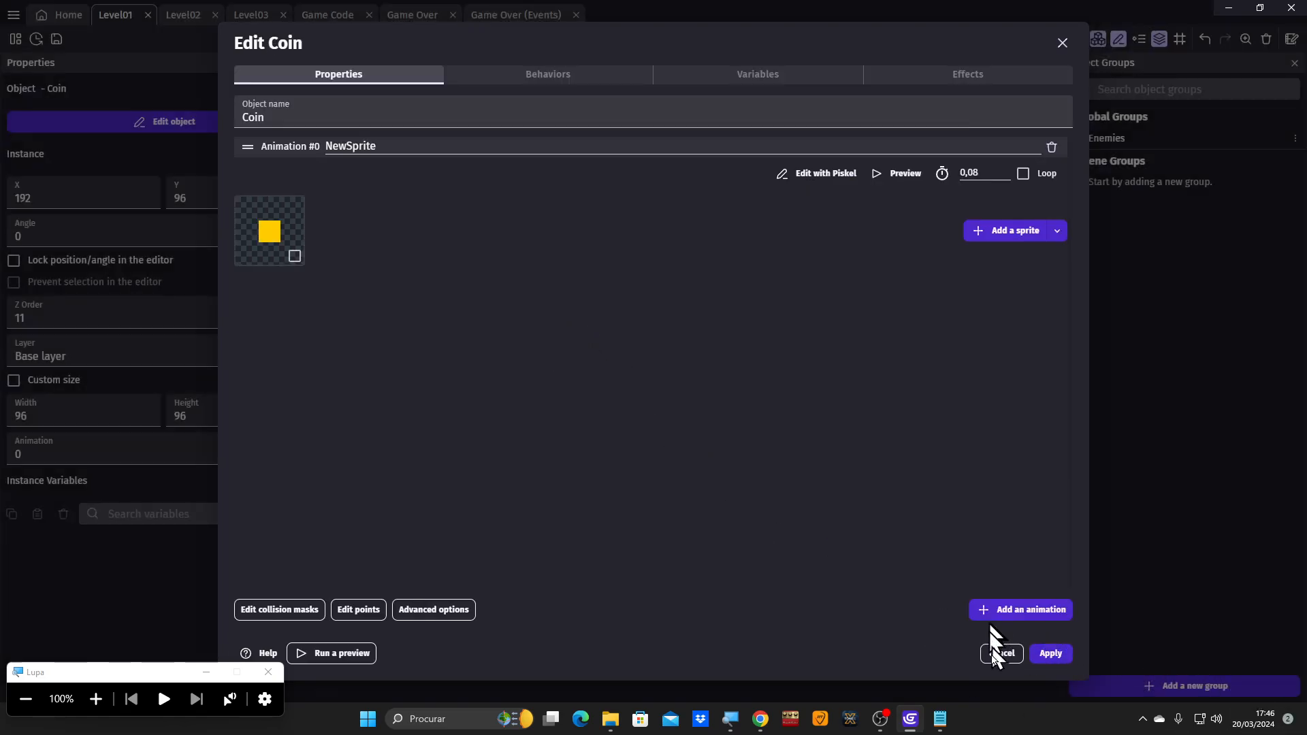
pyautogui.click(1002, 653)
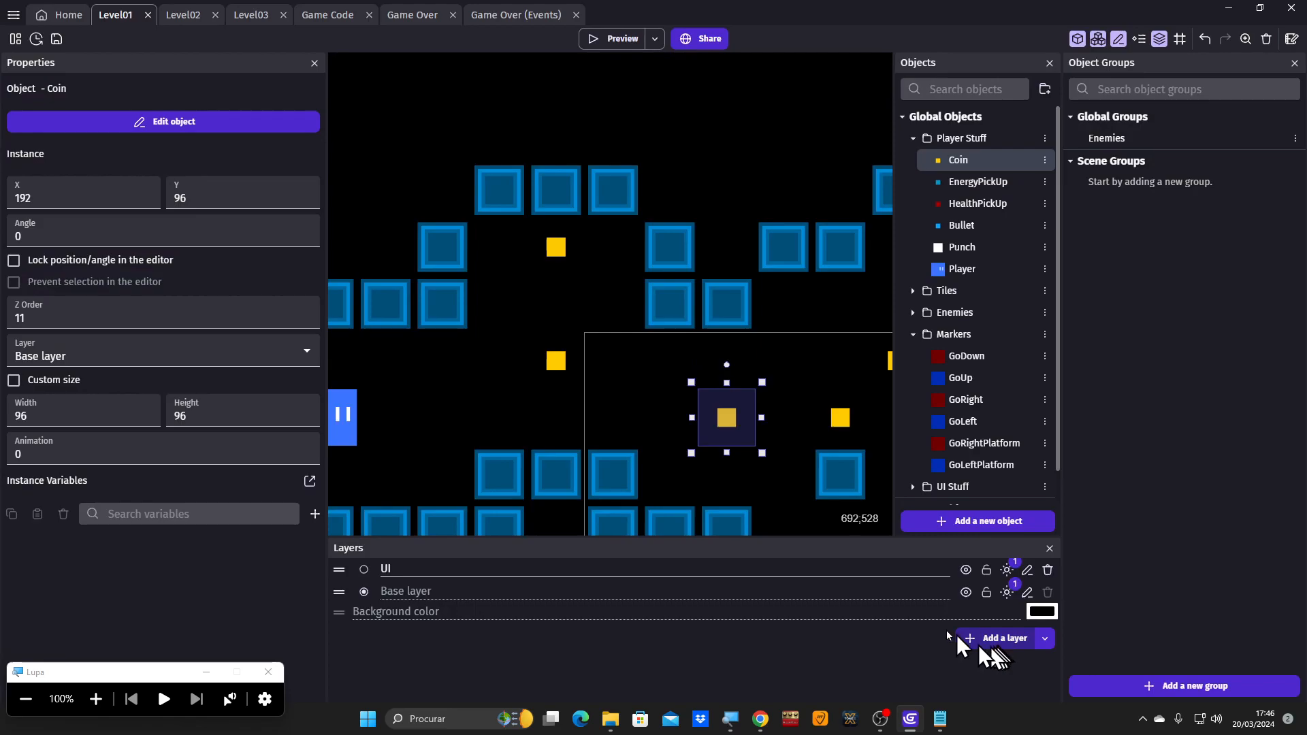
# Examine the Origin and Center points of the Ground tile in its point editor, and cancel the object editor.
pyautogui.doubleClick(548, 463)
pyautogui.click(367, 610)
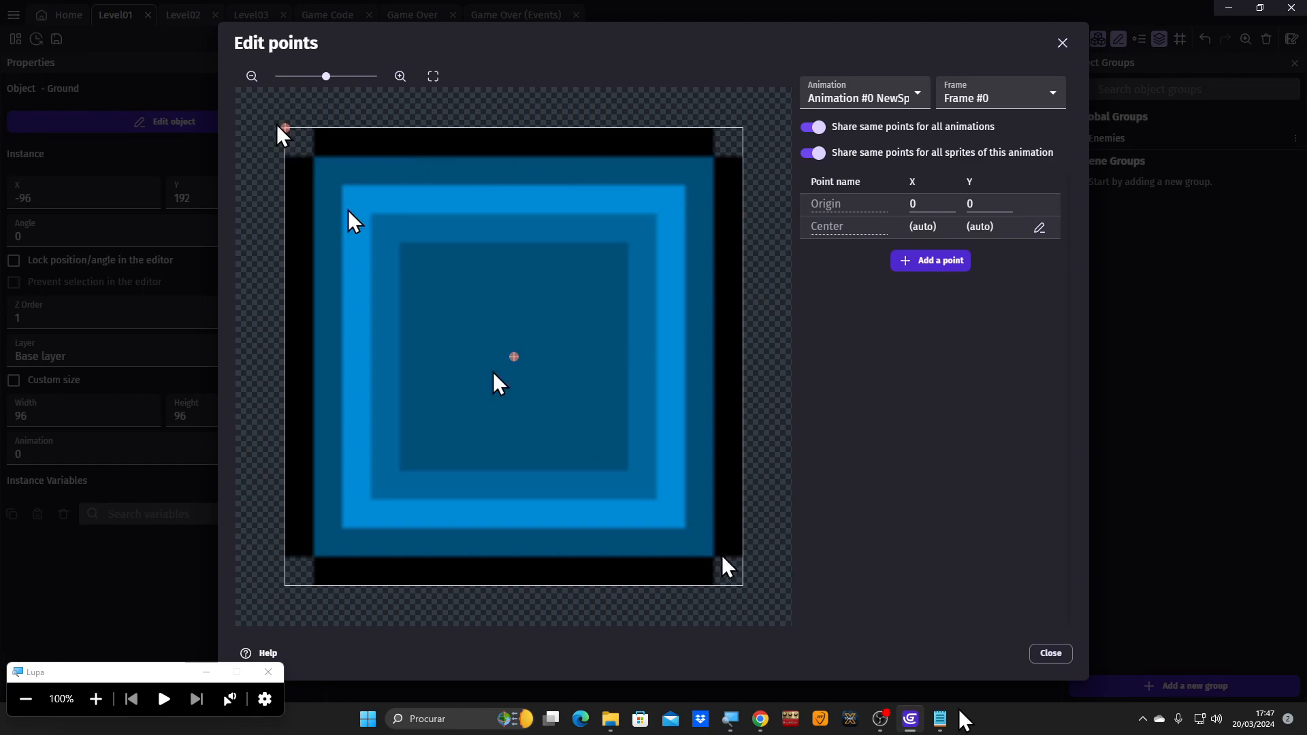
pyautogui.click(1050, 652)
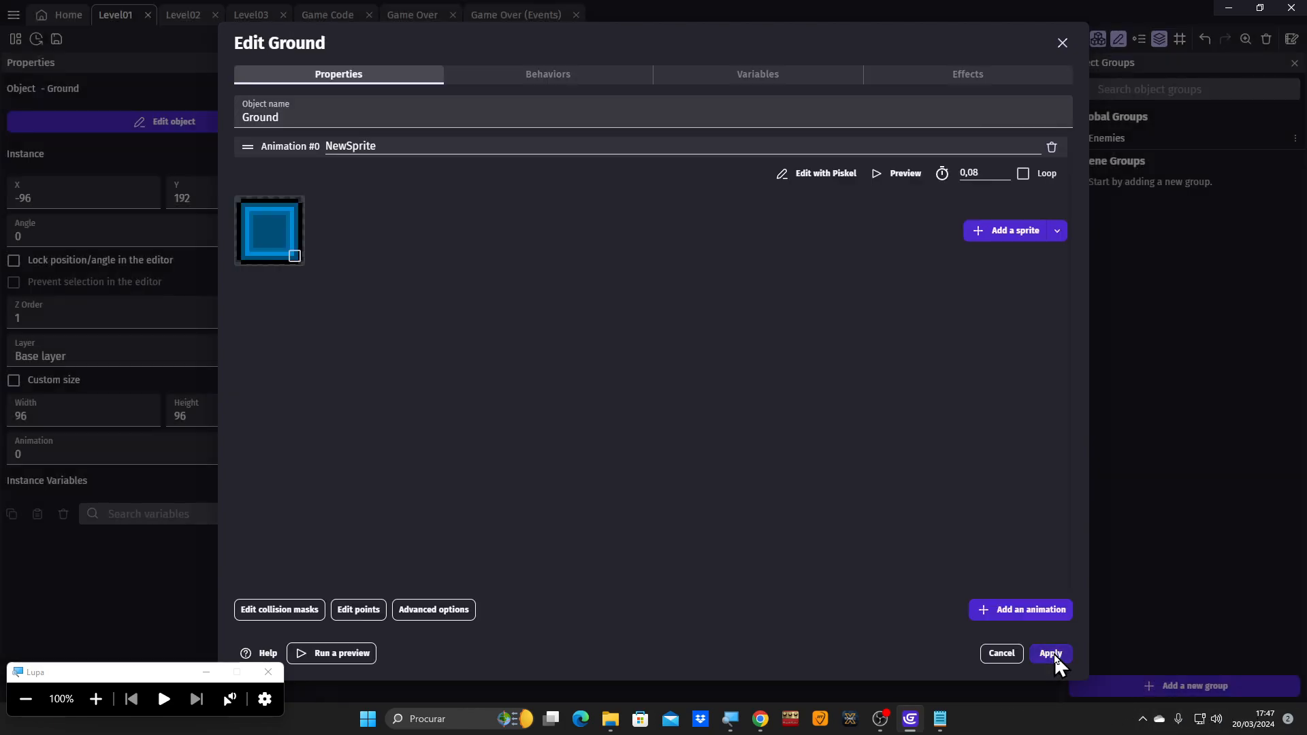
pyautogui.click(1011, 654)
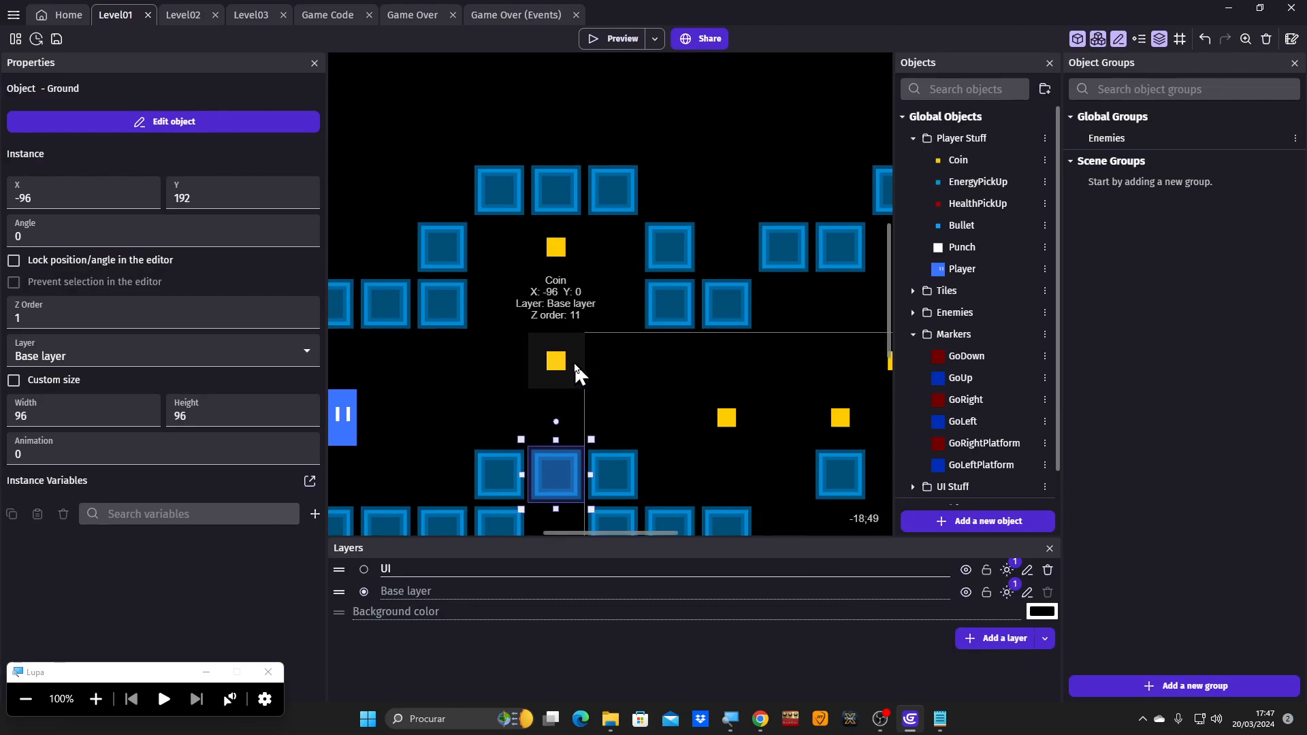
# Examine the collision mask of the Player object's Idle animation, and close the object editor.
pyautogui.moveTo(485, 385); pyautogui.dragTo(511, 356, button='middle')
pyautogui.scroll(-3, 667, 246)
pyautogui.scroll(-1, 667, 246)
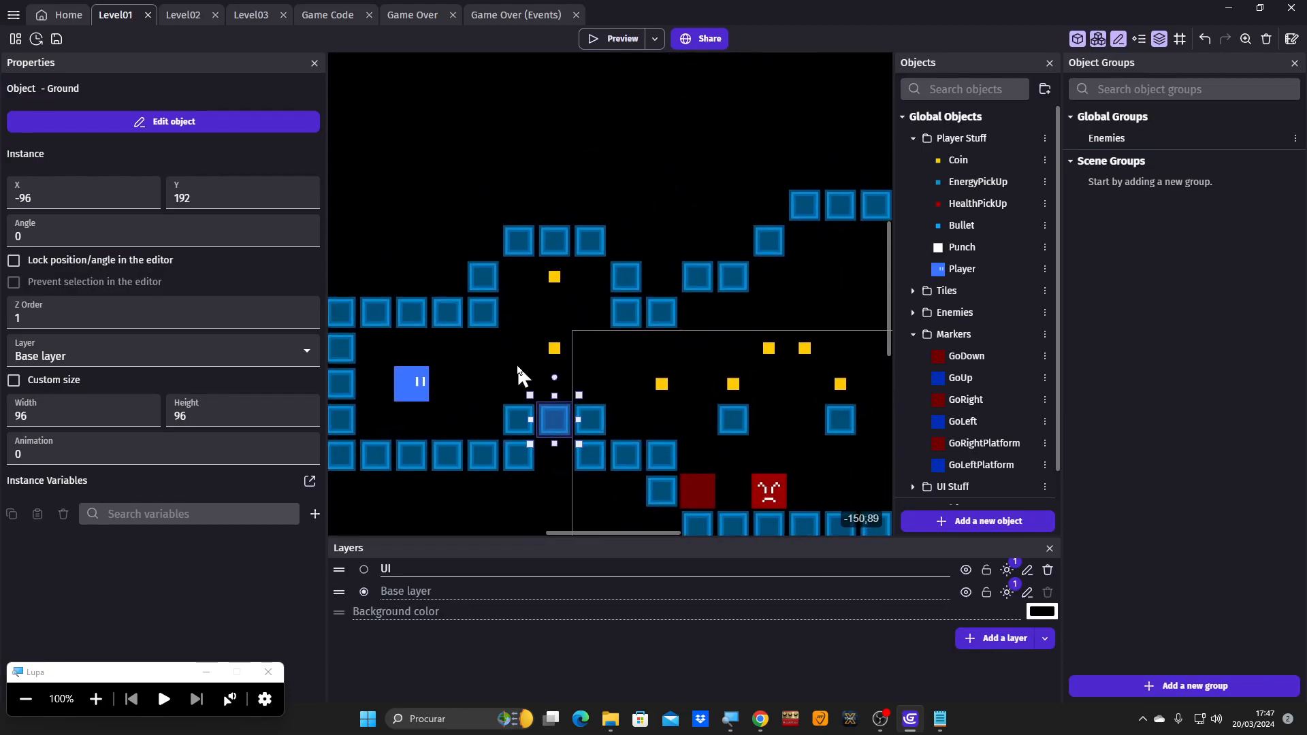
pyautogui.click(518, 372)
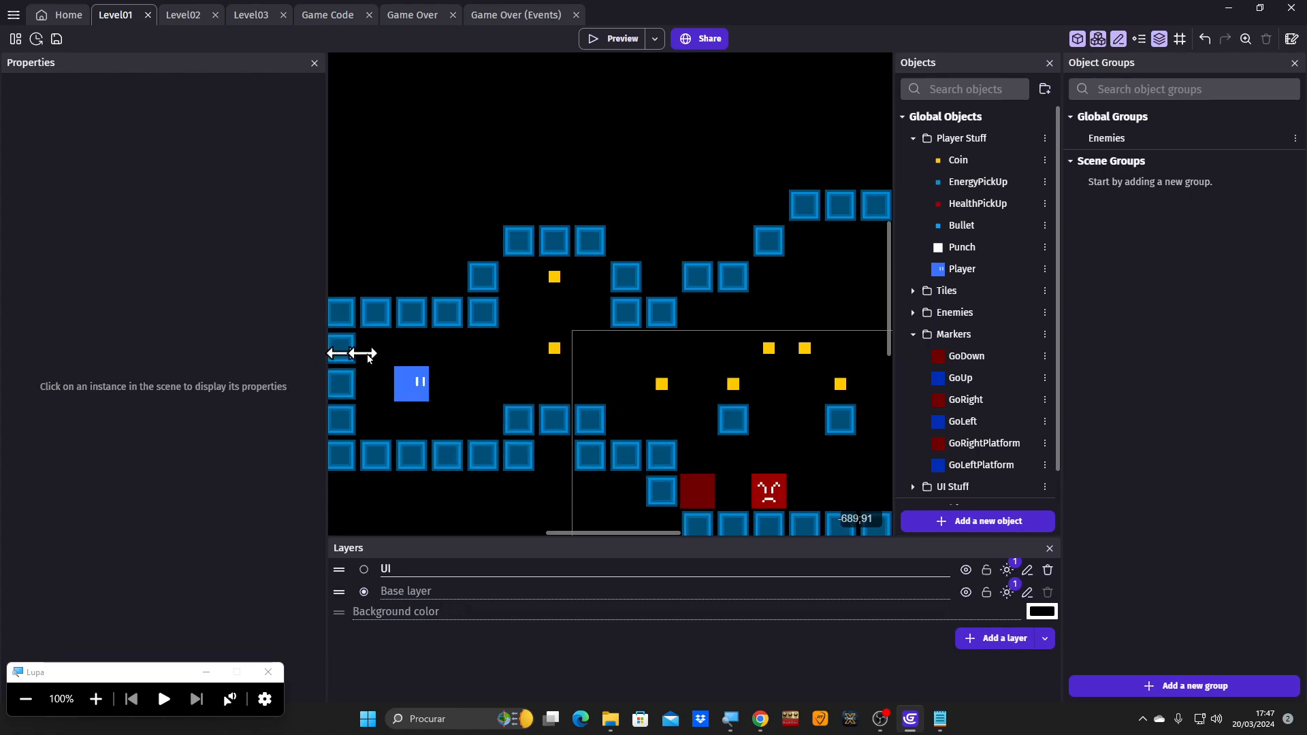
pyautogui.doubleClick(409, 386)
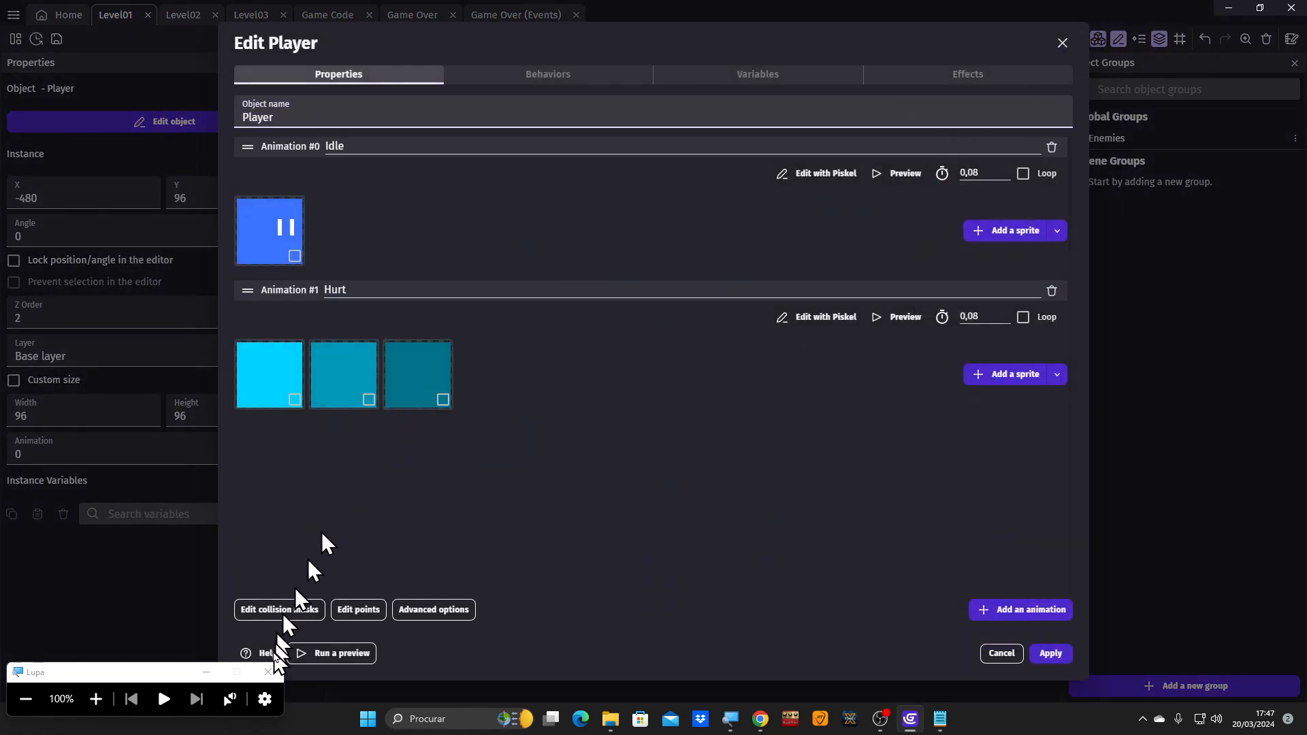
pyautogui.click(279, 610)
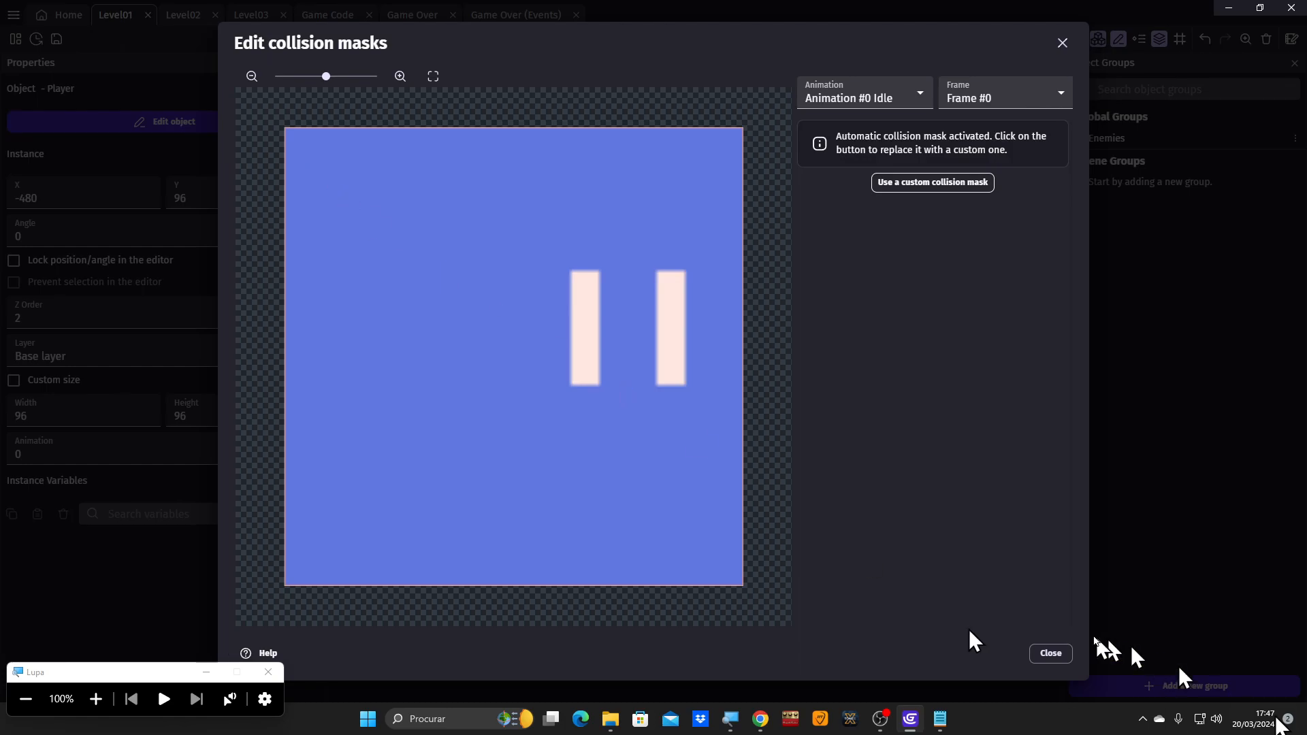
pyautogui.click(1049, 655)
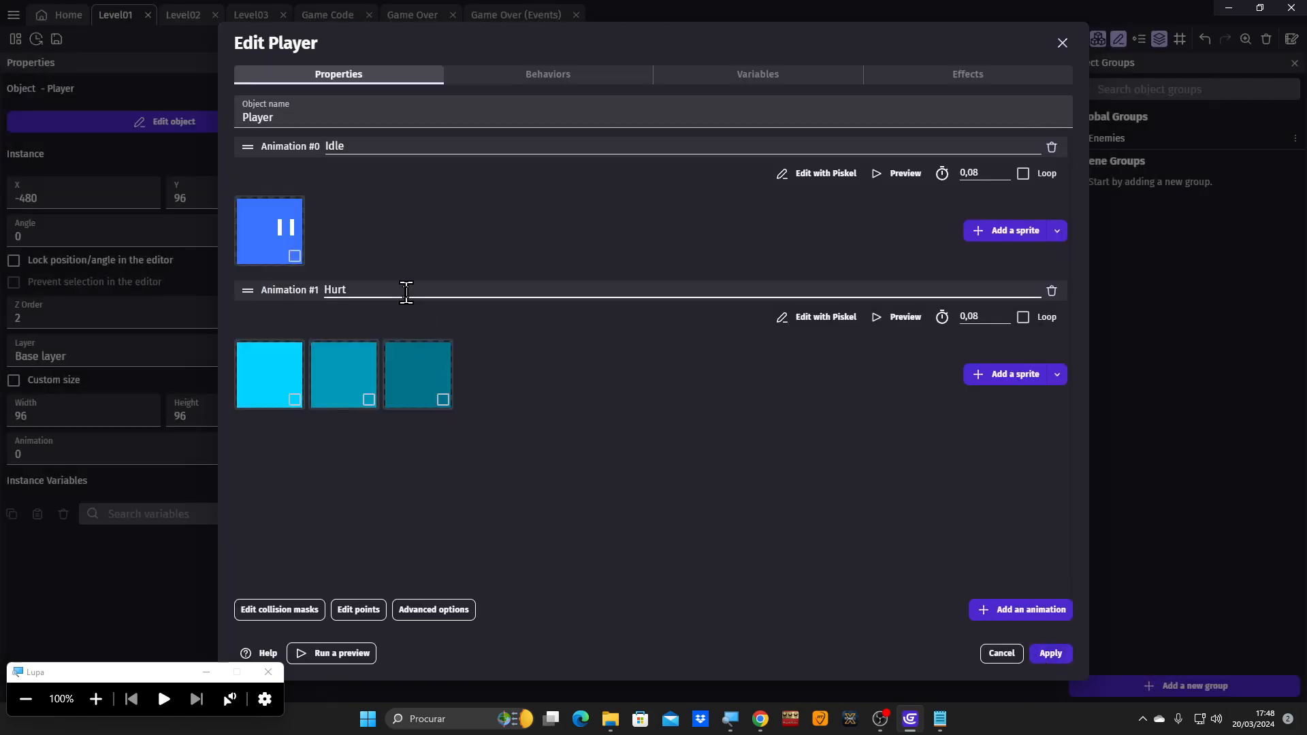
pyautogui.press('Escape')
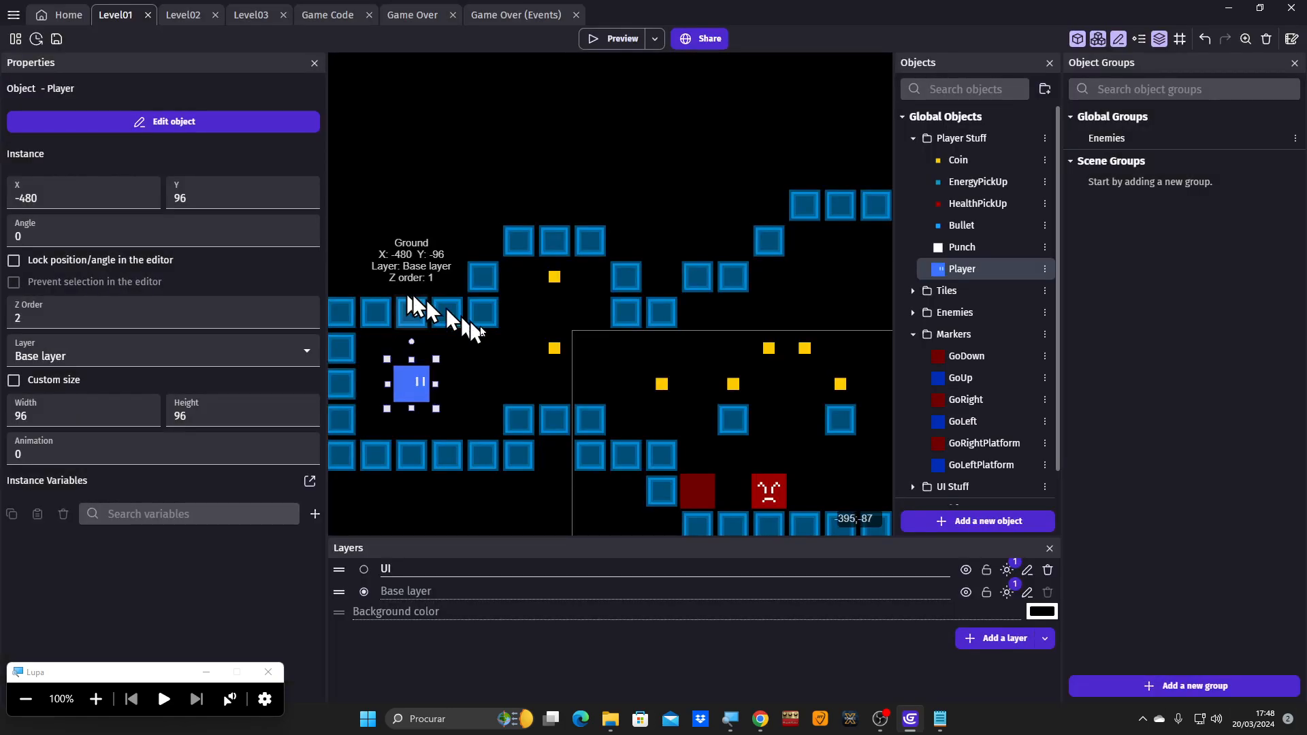
# Examine the collision mask of the Coin object near the Player, and close the object editor.
pyautogui.click(563, 349)
pyautogui.doubleClick(562, 348)
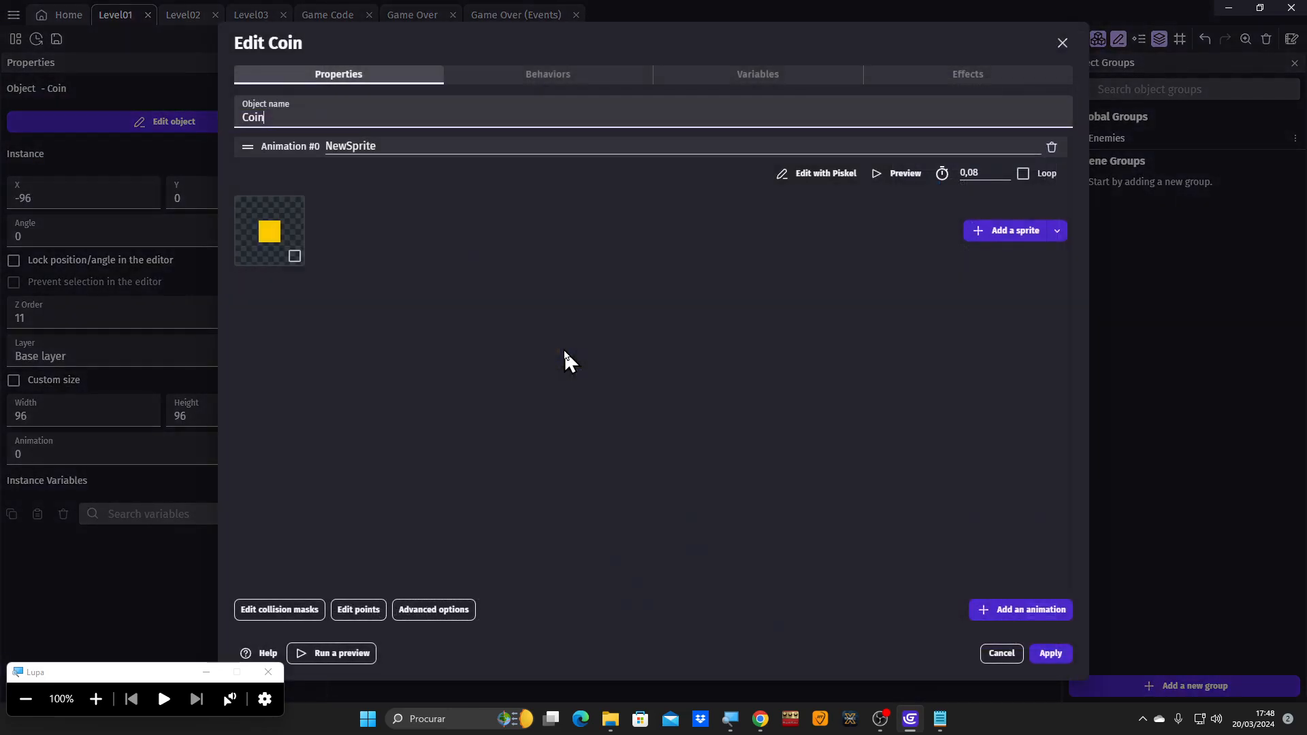
pyautogui.click(250, 614)
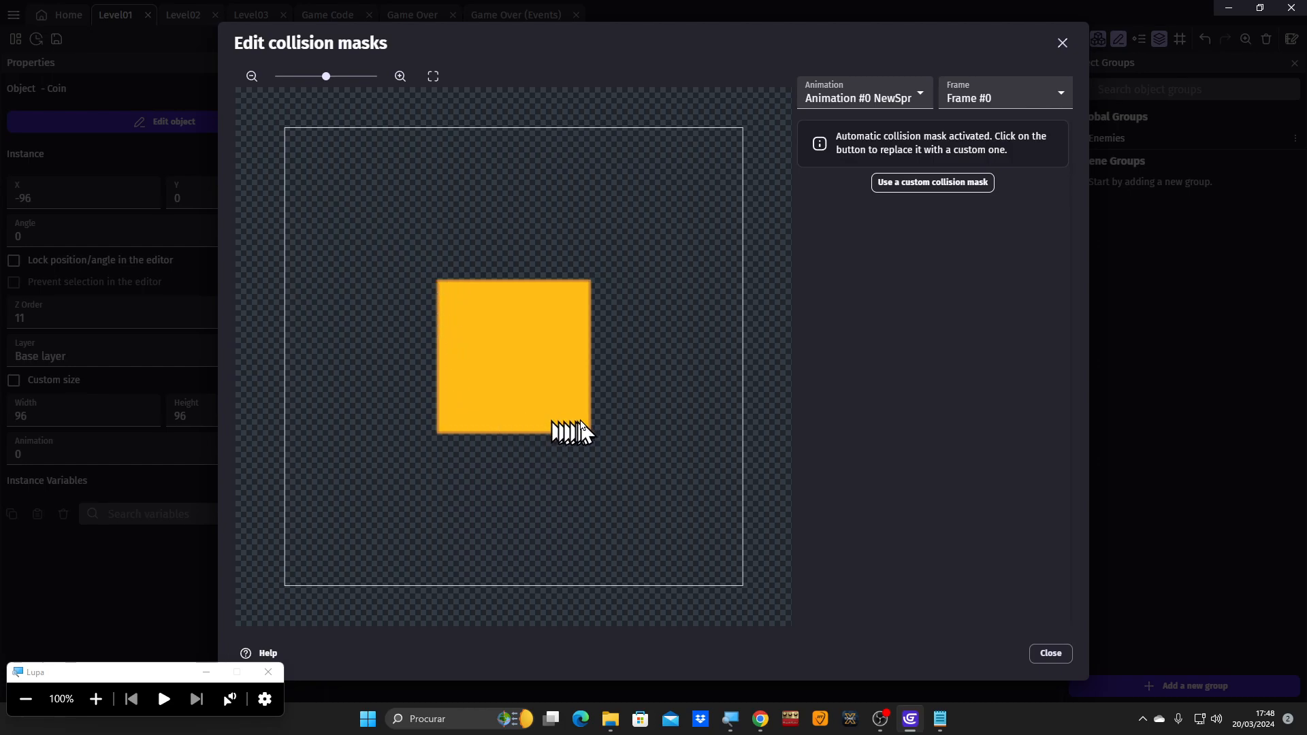
pyautogui.click(1048, 653)
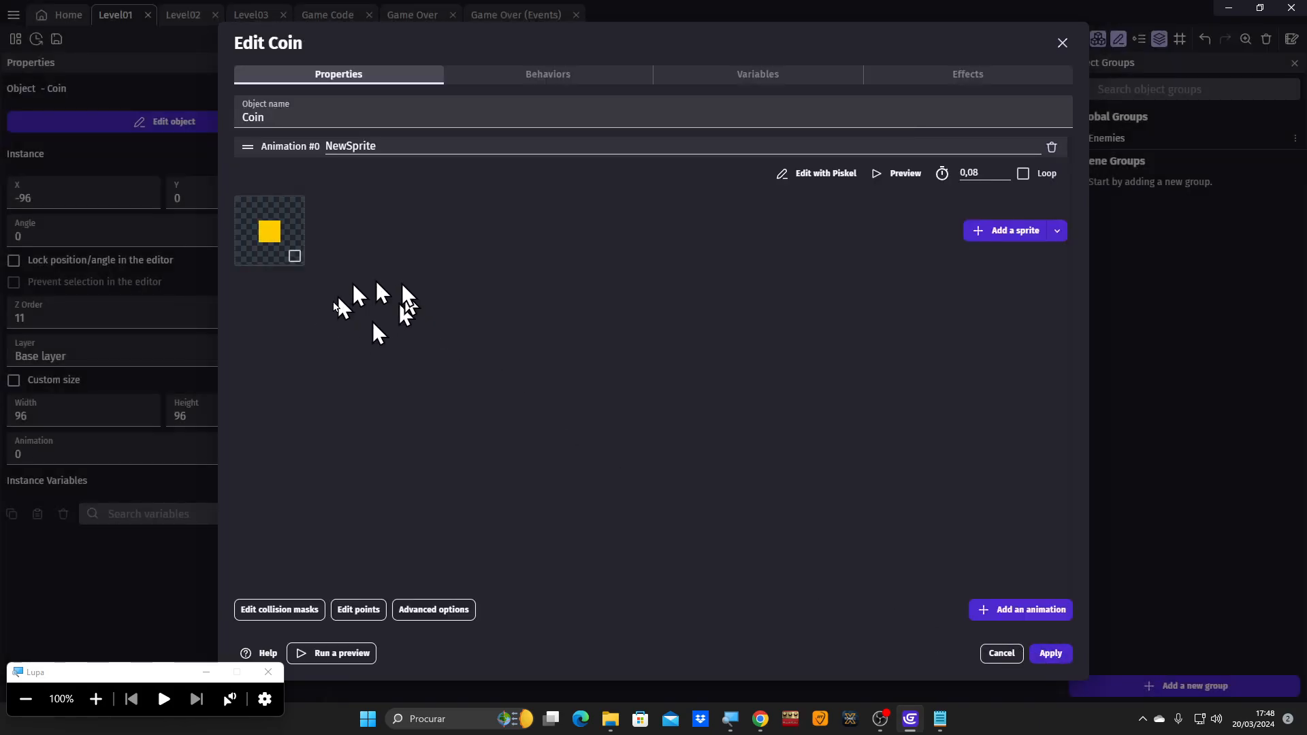
pyautogui.press('Escape')
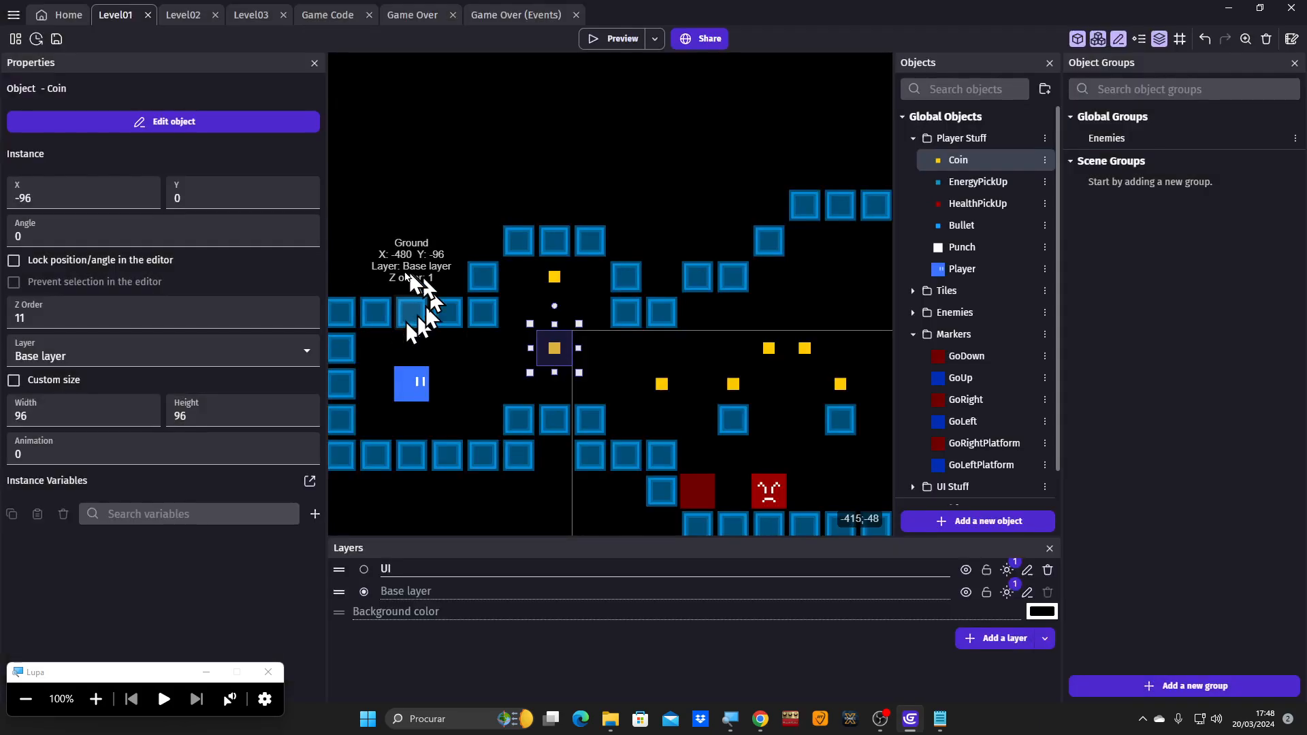
# Examine the Ground tile's collision mask up close, including its transparent corners, and cancel the object editor.
pyautogui.click(499, 396)
pyautogui.doubleClick(517, 420)
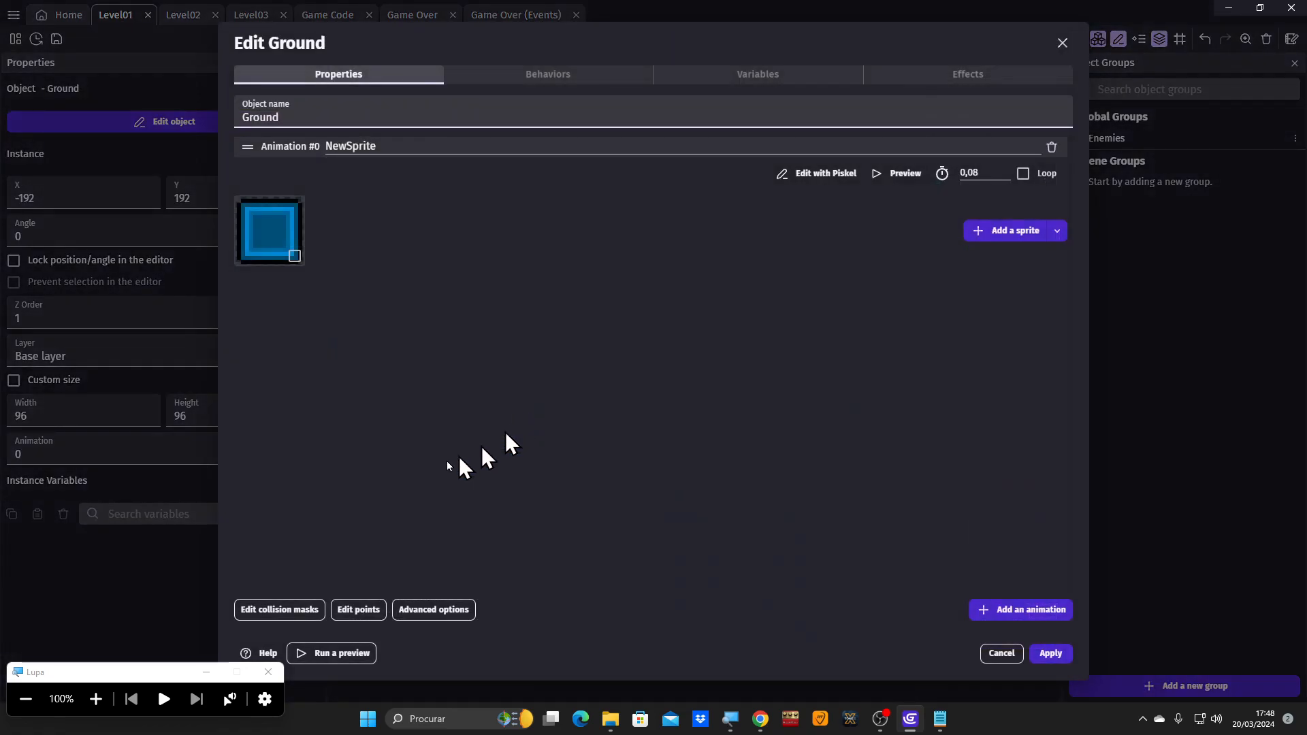
pyautogui.click(245, 610)
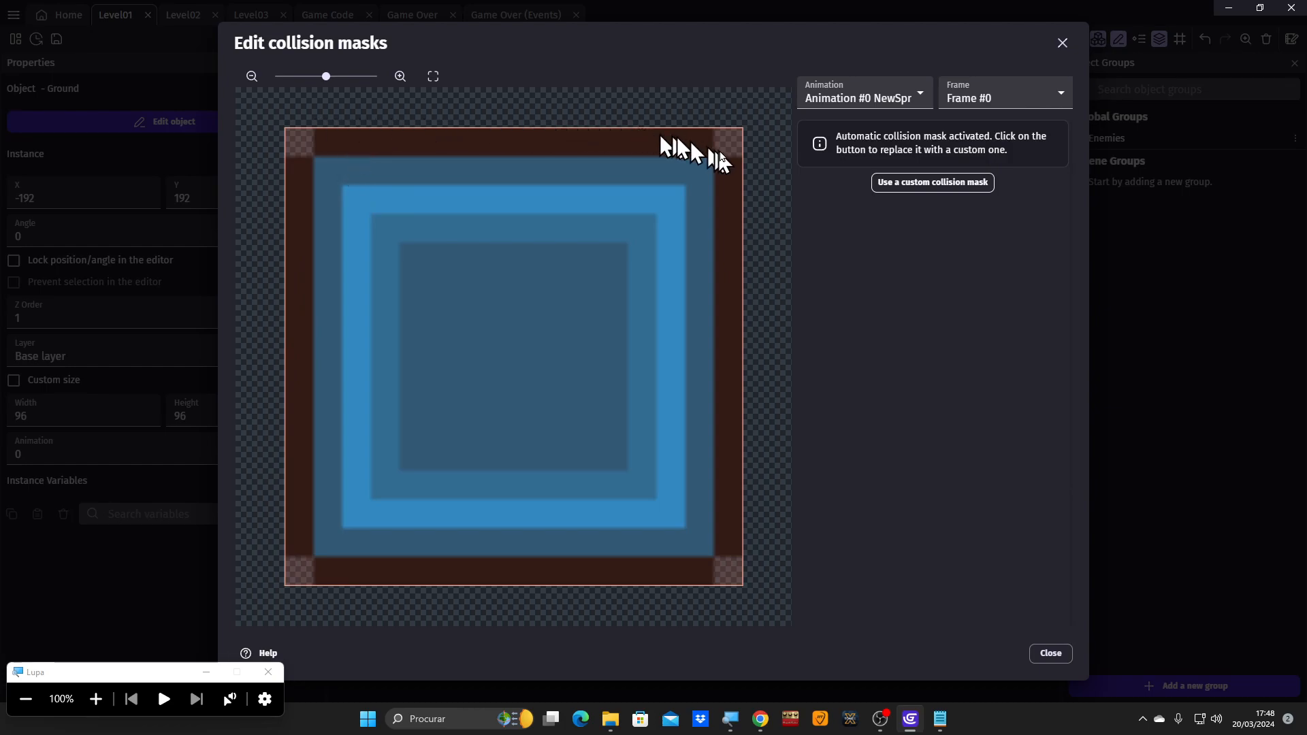
pyautogui.scroll(1, 721, 155)
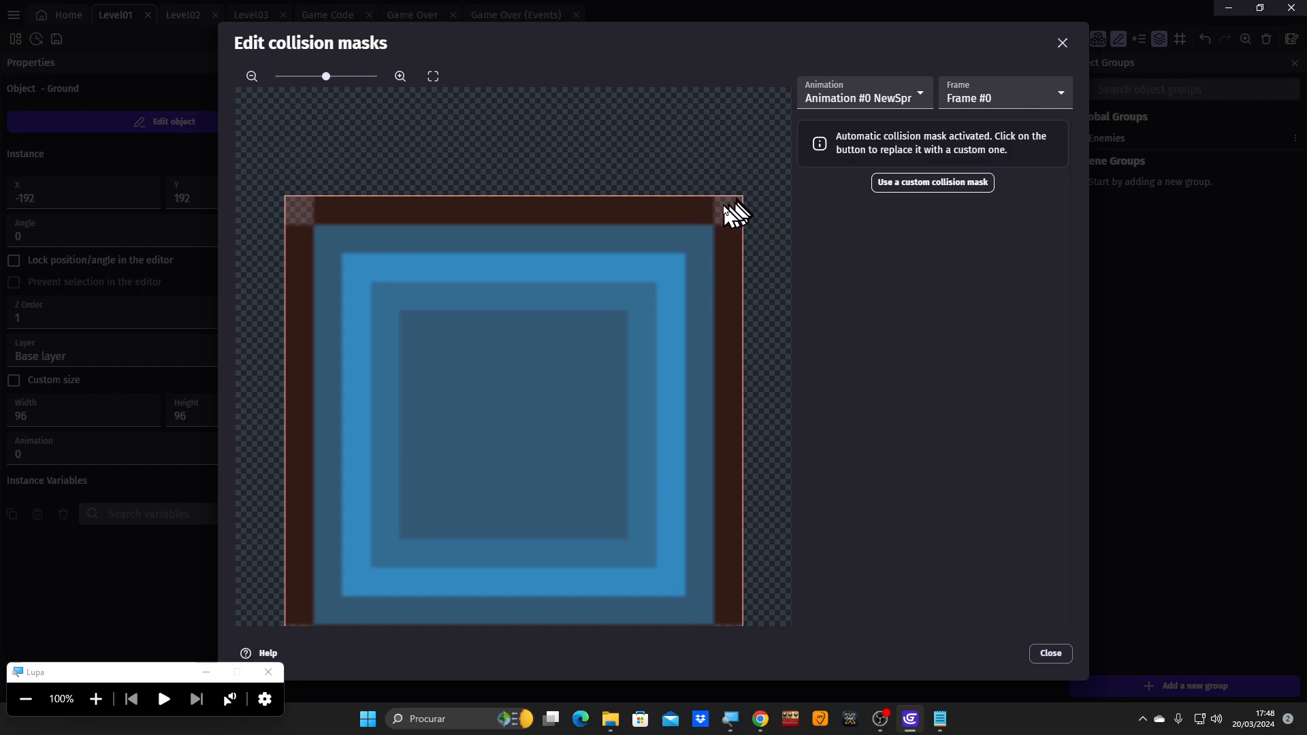
pyautogui.click(96, 699)
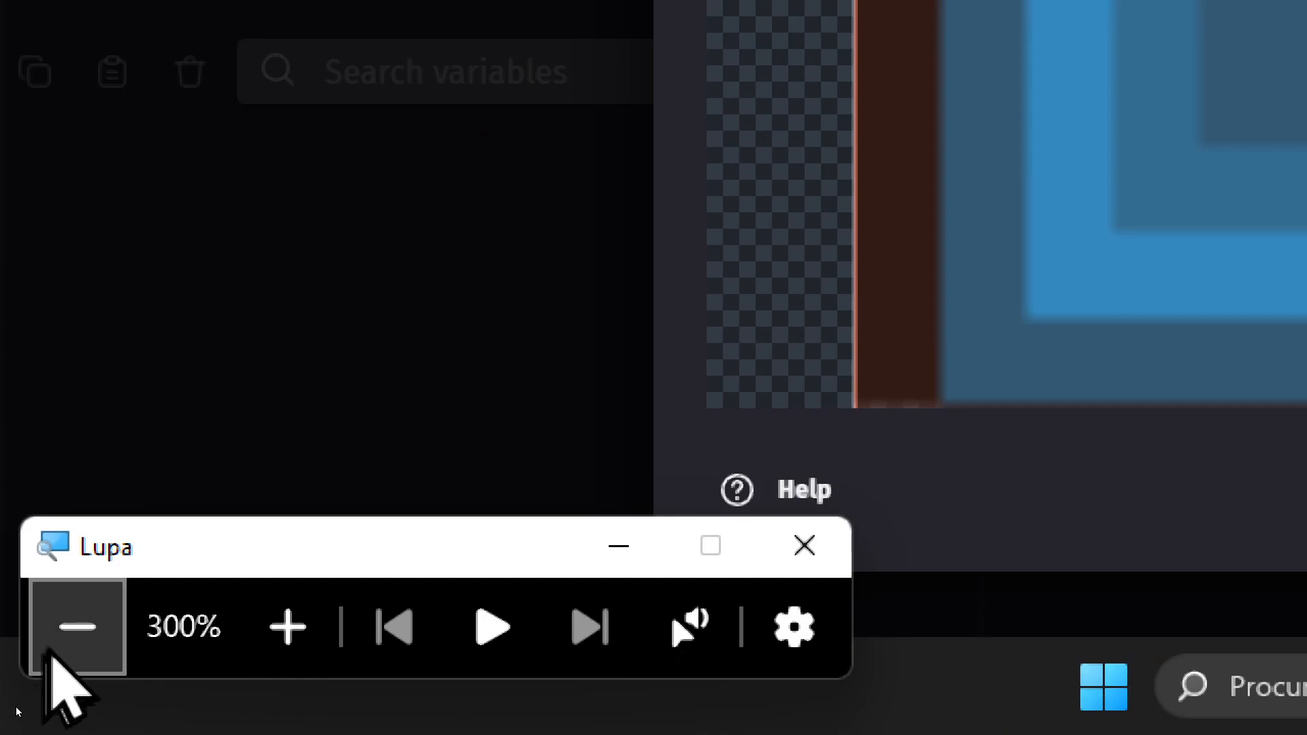
pyautogui.click(77, 627)
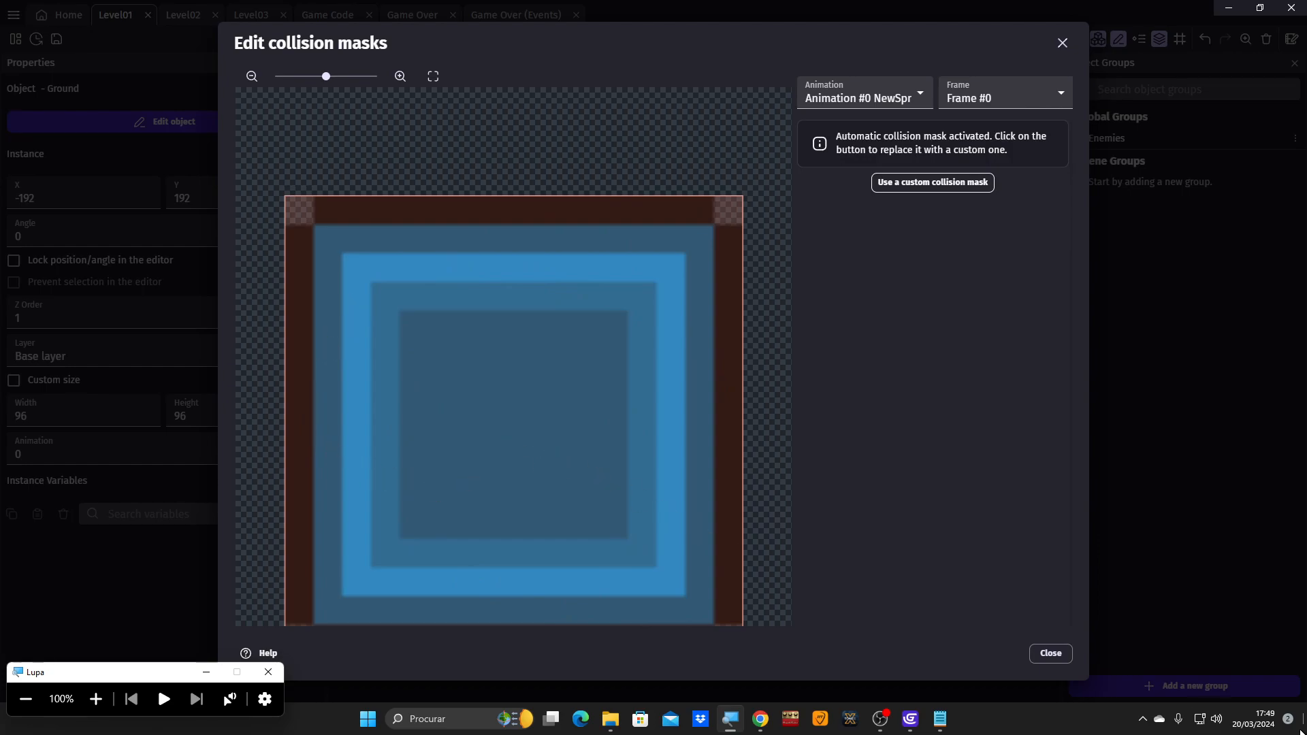
pyautogui.click(1051, 655)
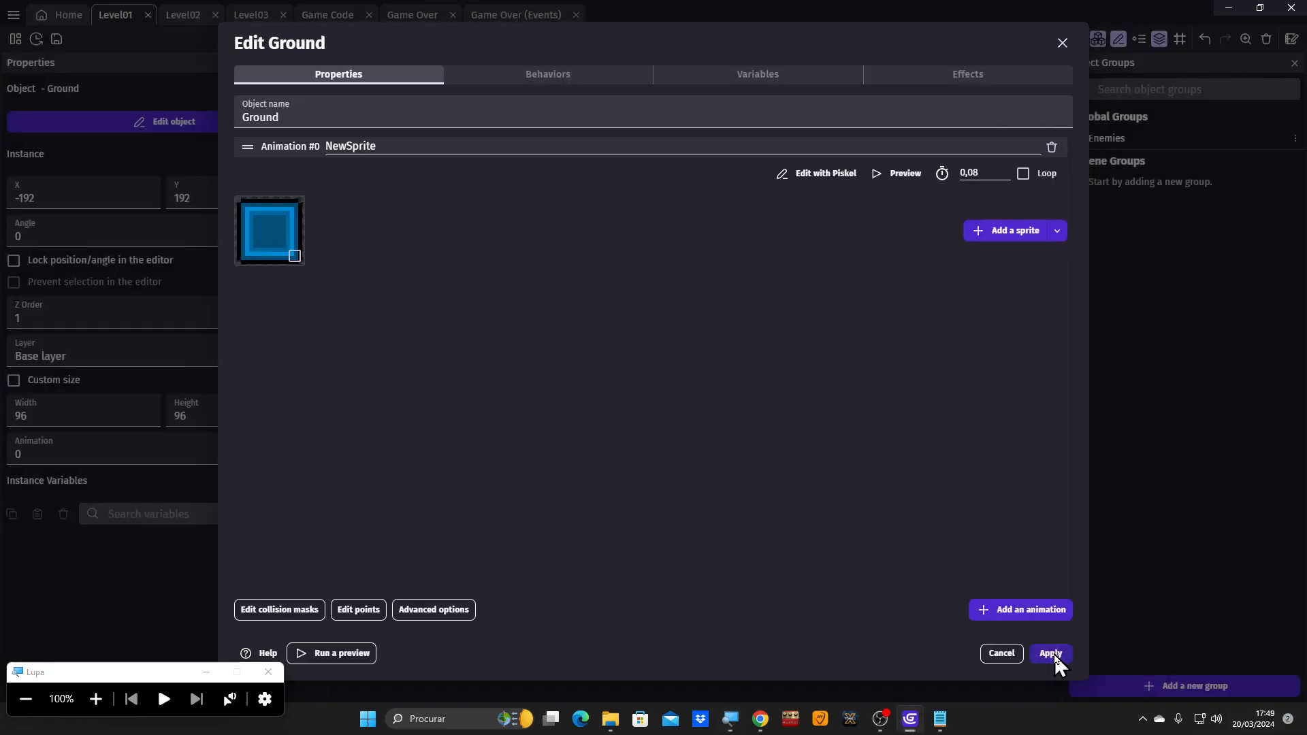
pyautogui.click(1002, 655)
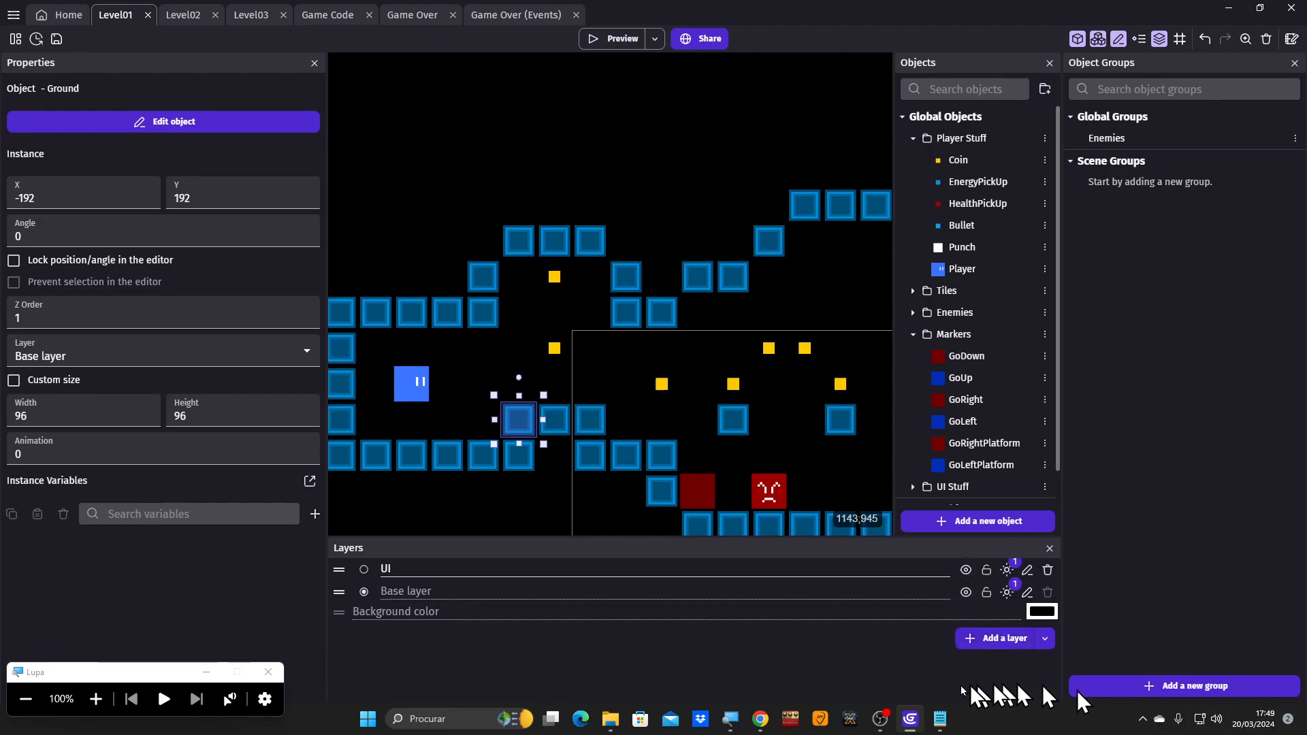
pyautogui.click(880, 719)
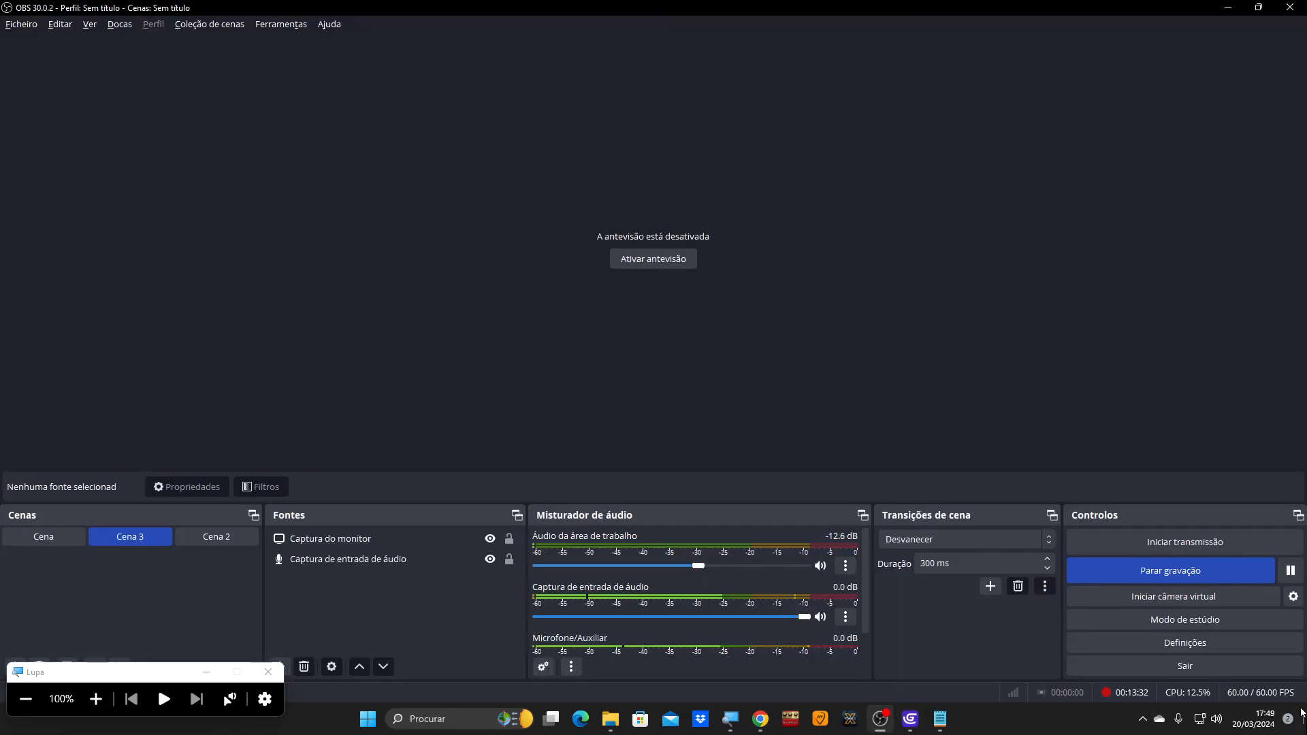